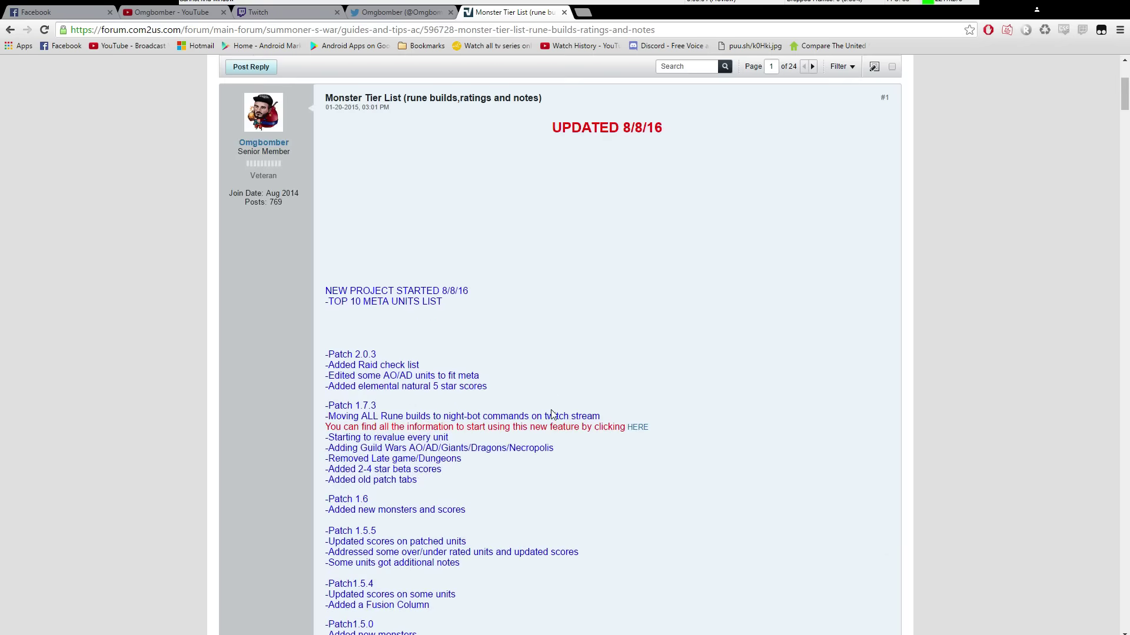
- Highlight the UPDATED 8/8/16 notice and the new project note about the top 10 meta units list
left_click_drag(540, 133, 734, 121)
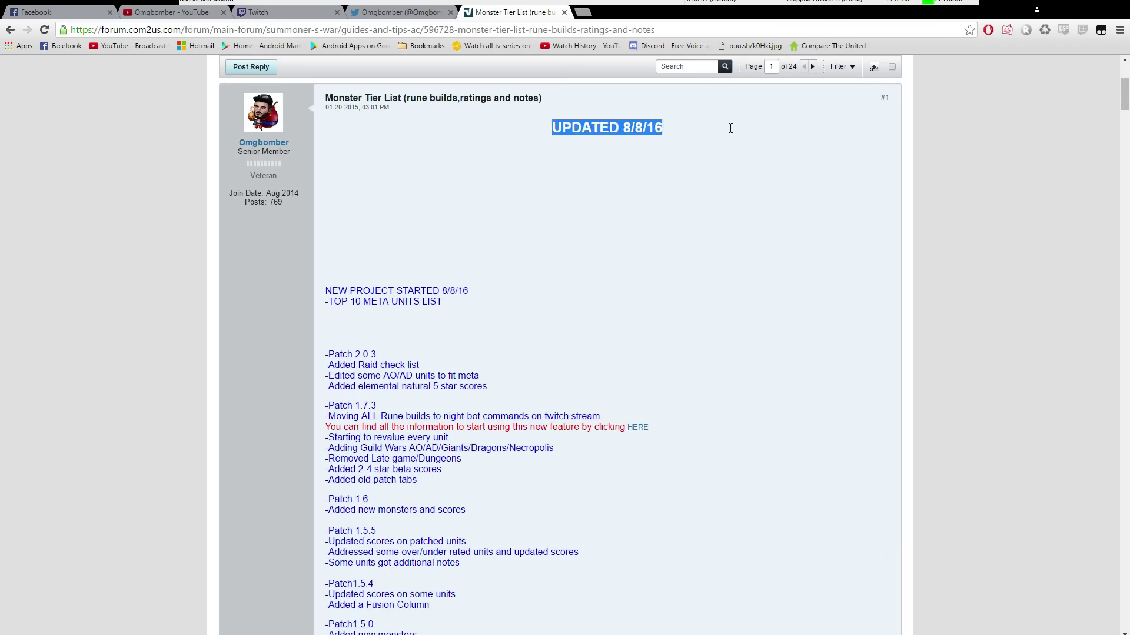
left_click(732, 133)
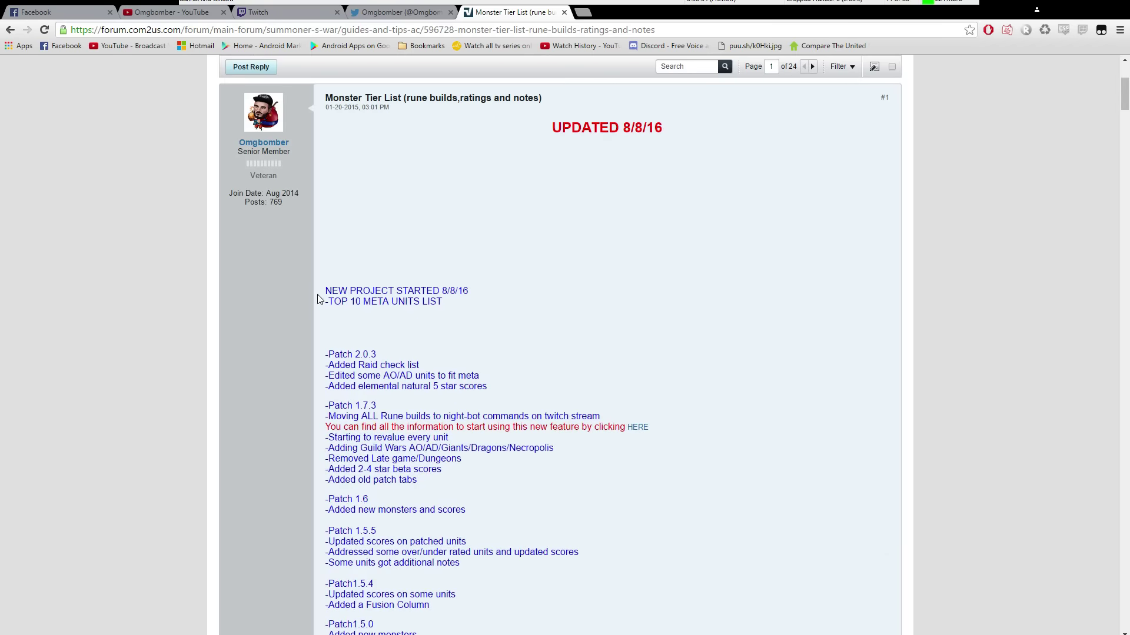
left_click_drag(325, 289, 478, 298)
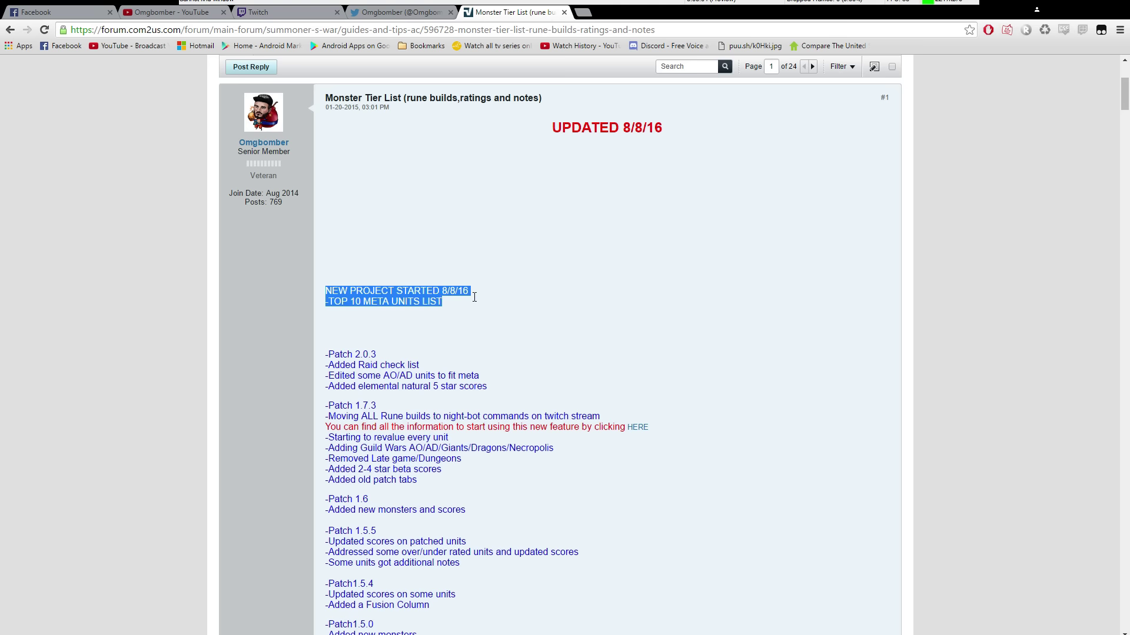
left_click(478, 297)
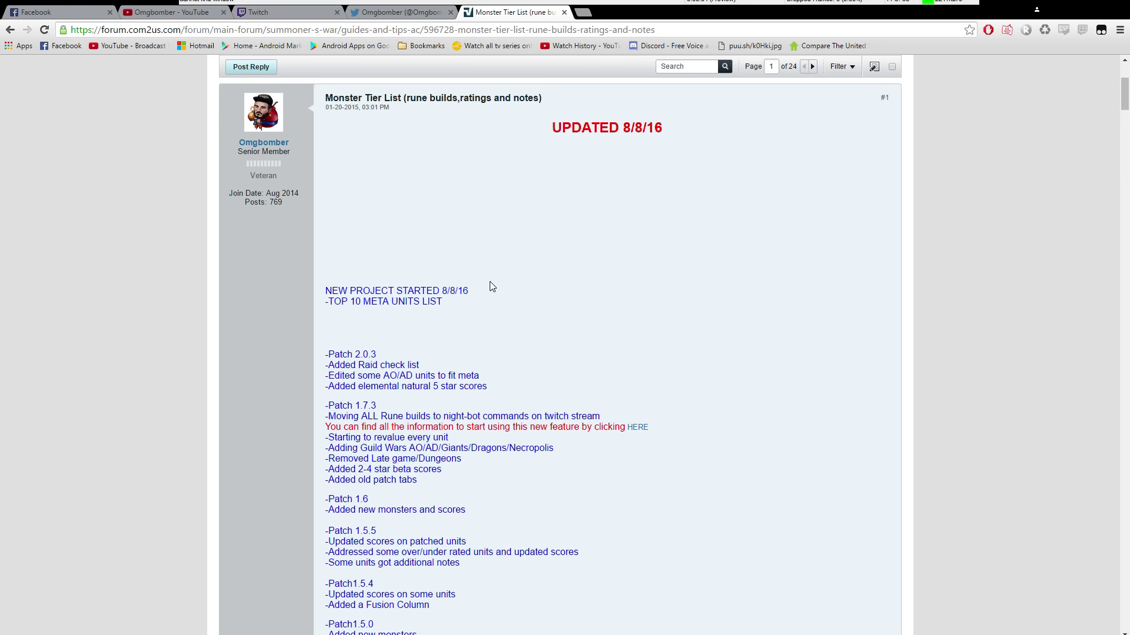
- Open the Original spreadsheet from the up-to-date lists in the Monster Tier List post
scroll(487, 284, "down", 4)
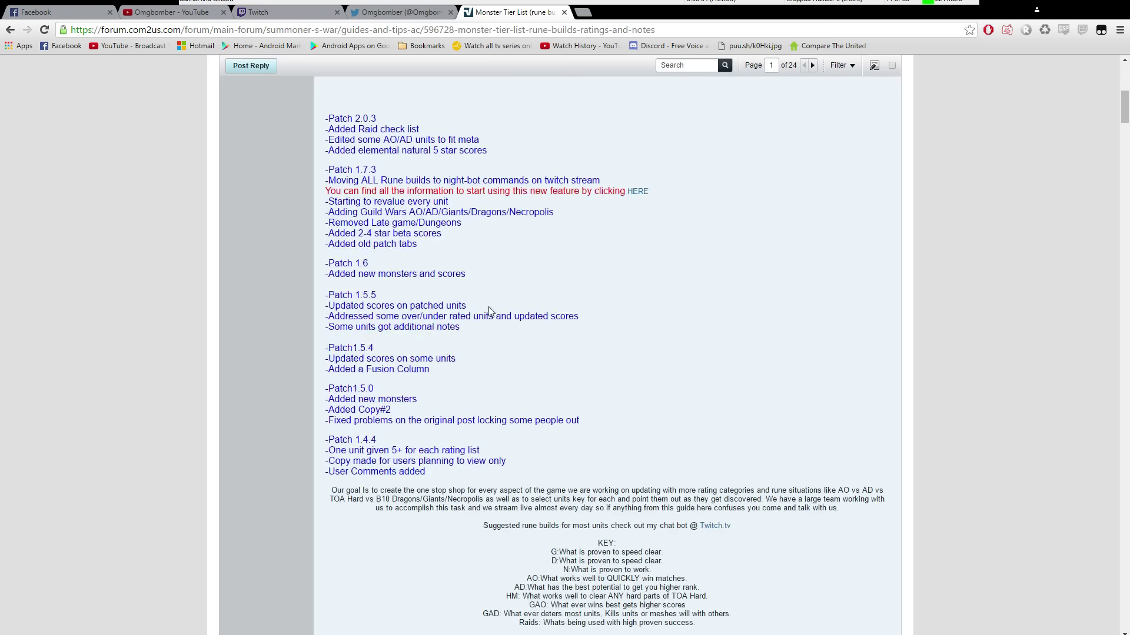
scroll(489, 310, "down", 5)
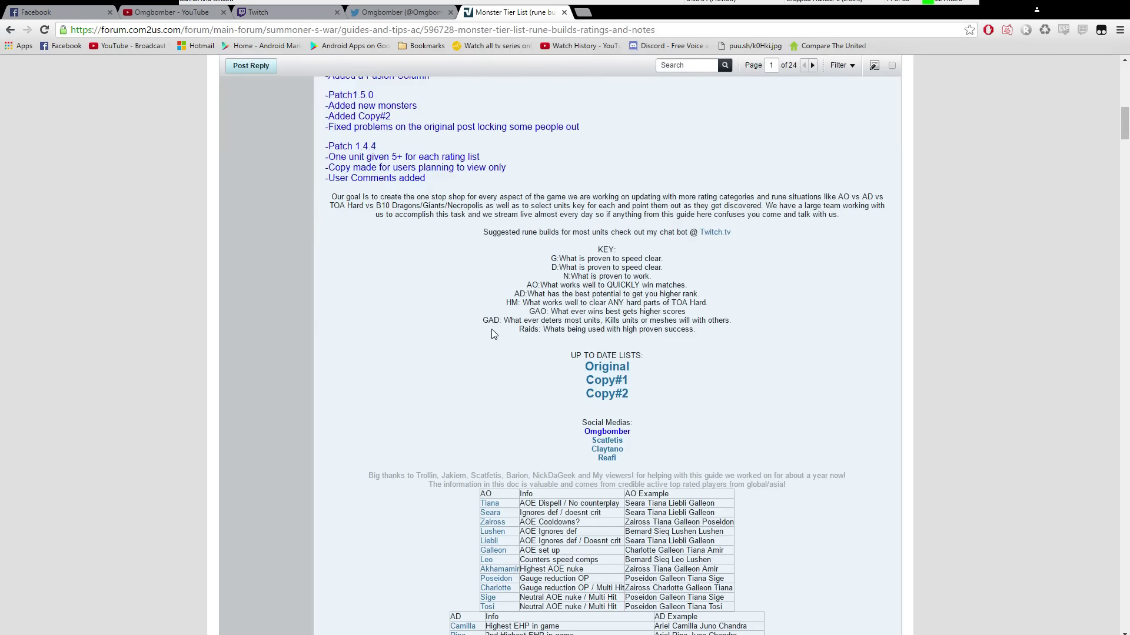
left_click(603, 370)
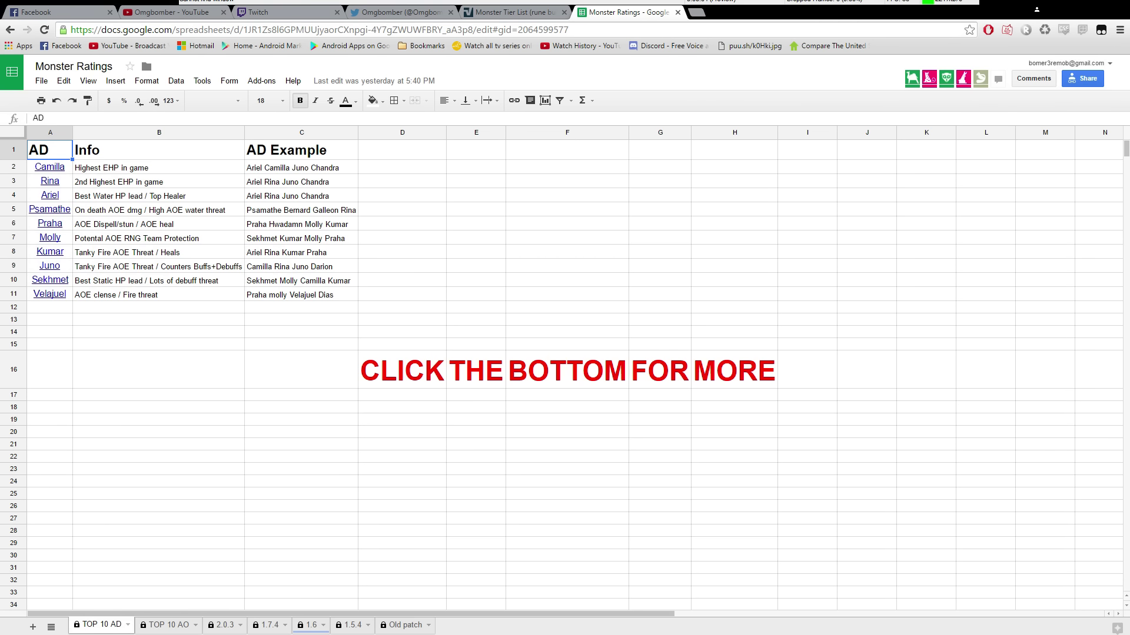
- Review the TOP 10 AO sheet and the 2.0.3 ratings sheet, including its version and OUTDATED cells
left_click(171, 625)
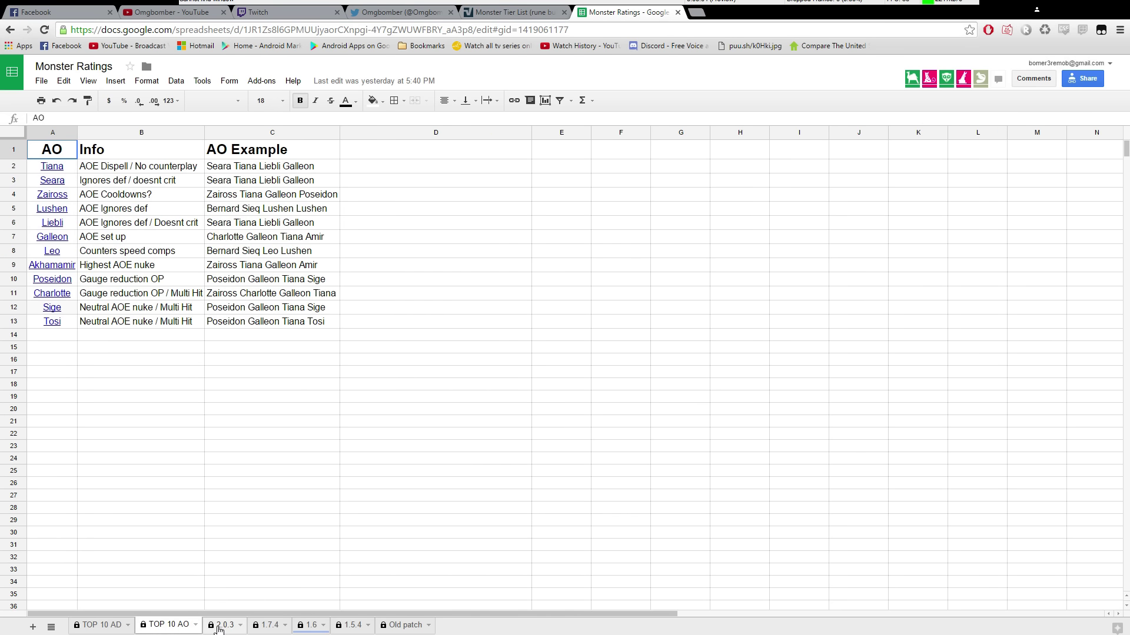
left_click(219, 627)
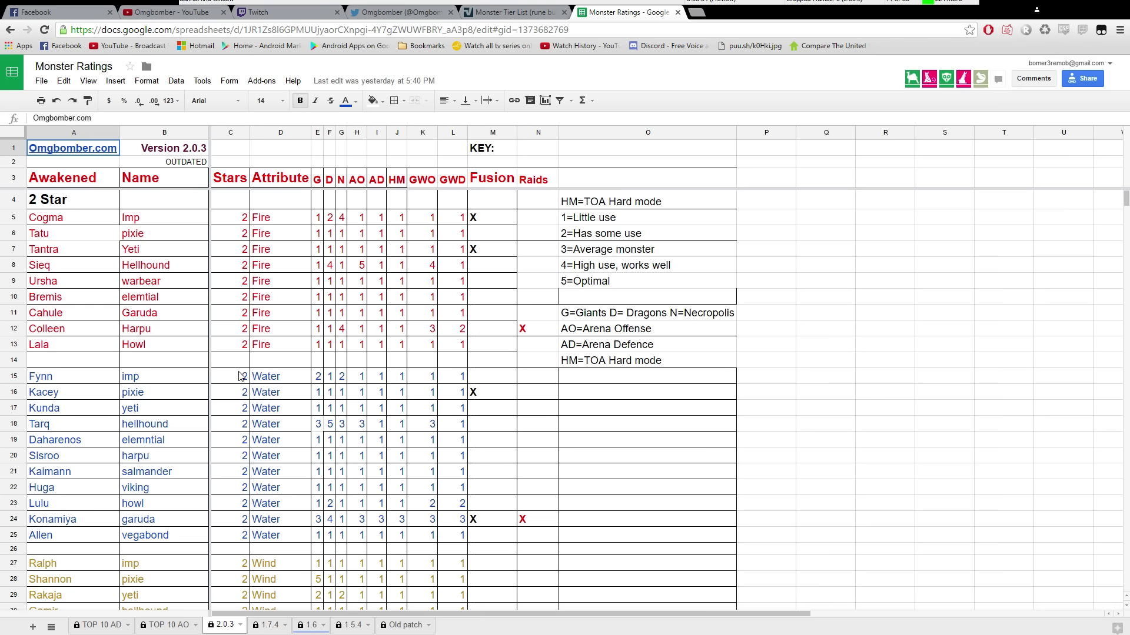
left_click(185, 164)
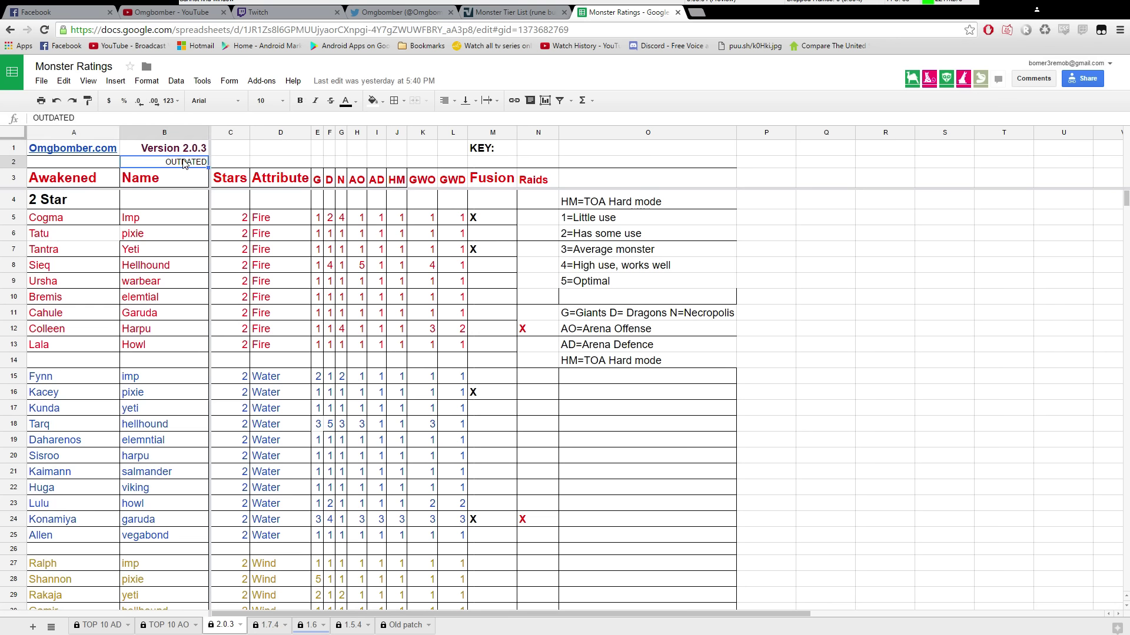
left_click(186, 152)
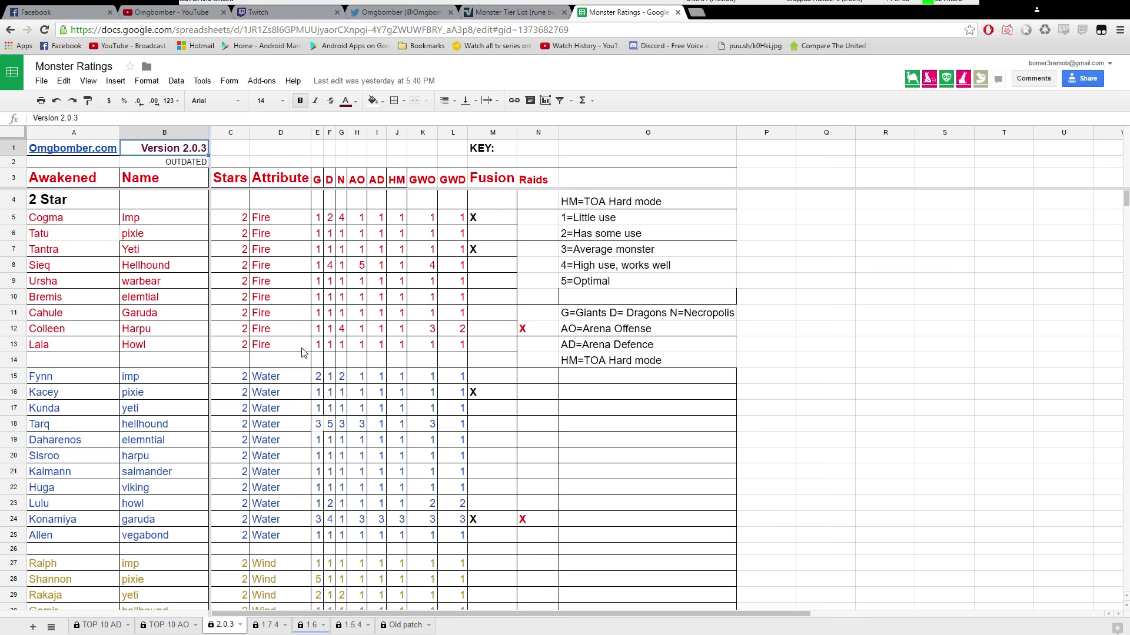
left_click(391, 251)
scroll(319, 331, "down", 3)
scroll(284, 380, "up", 3)
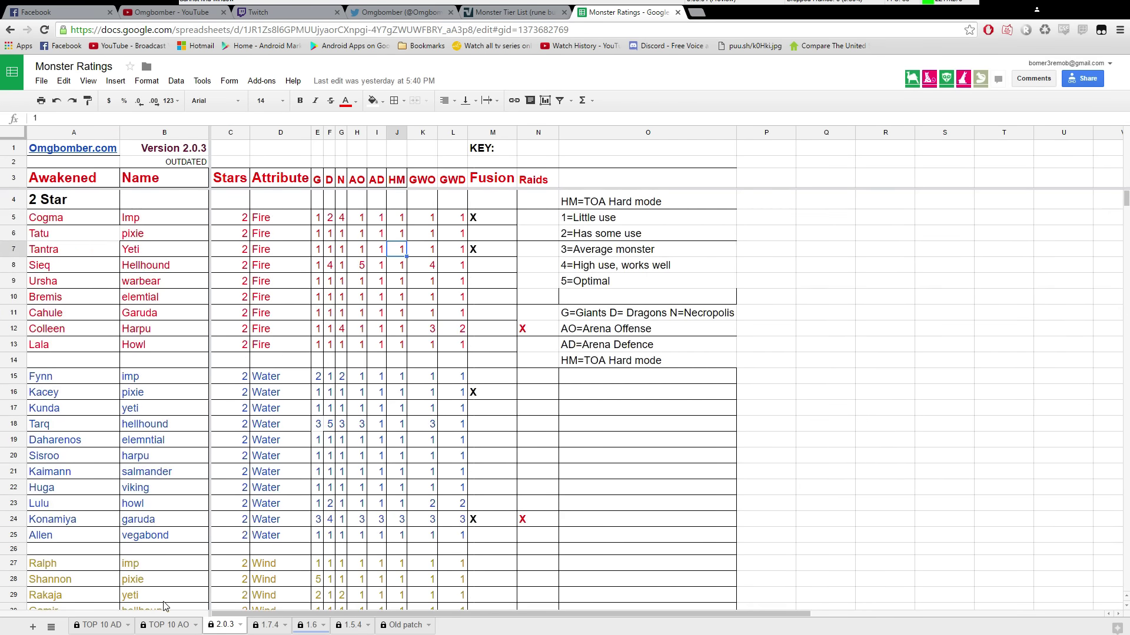
scroll(203, 352, "down", 4)
scroll(226, 356, "up", 4)
- Look over the TOP 10 AD rows from Camilla to Velajuel and compare them with the TOP 10 AO sheet
left_click(103, 627)
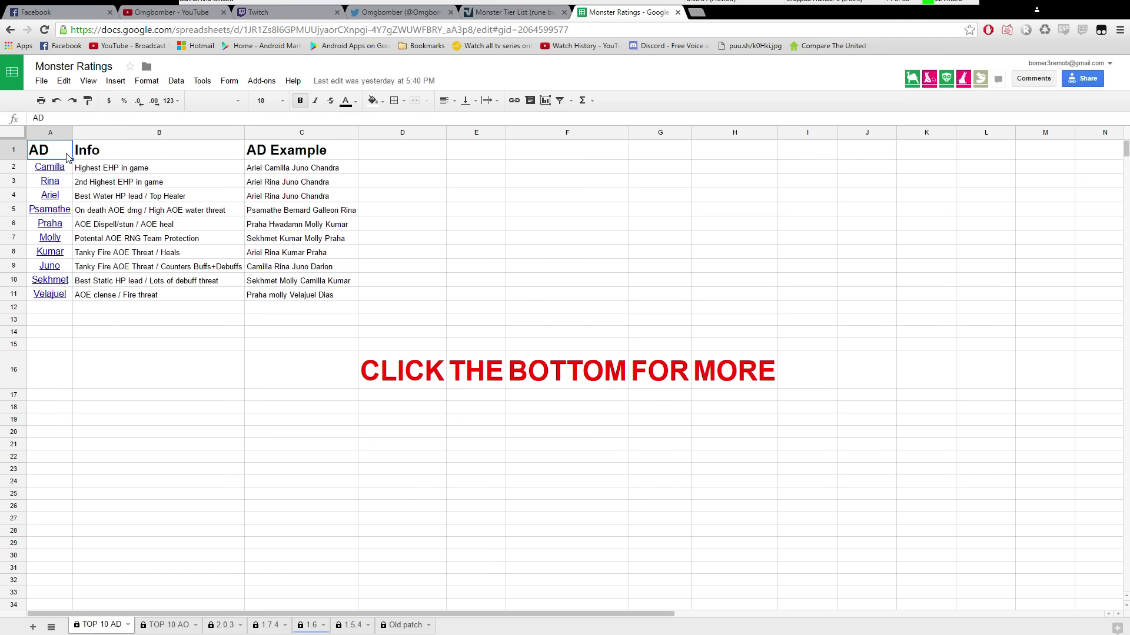
left_click(299, 296)
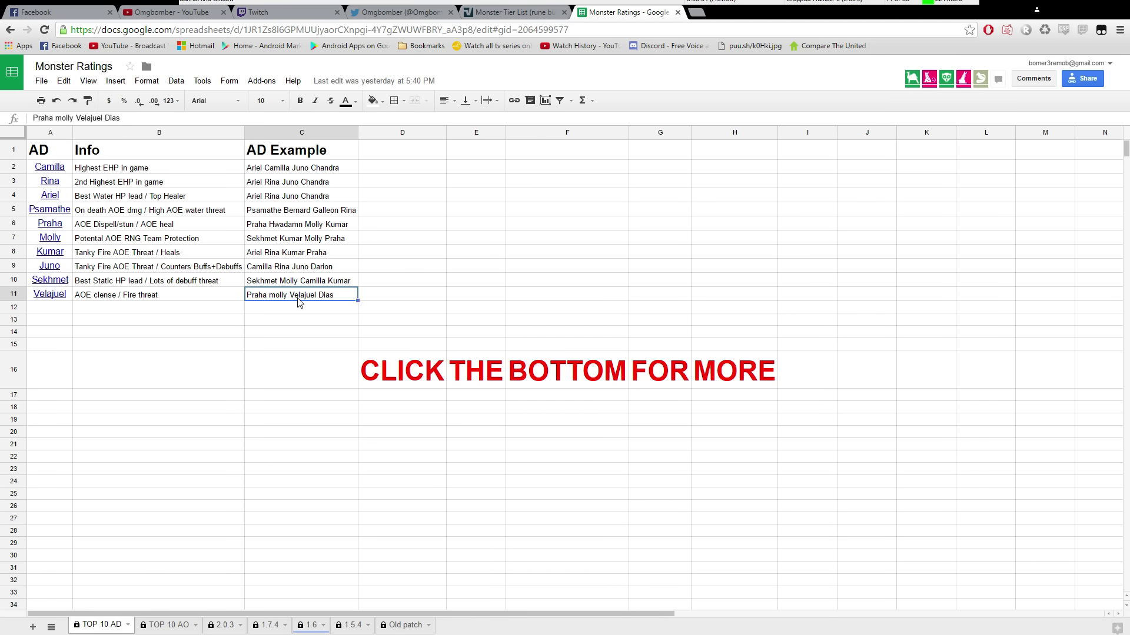
left_click(14, 170)
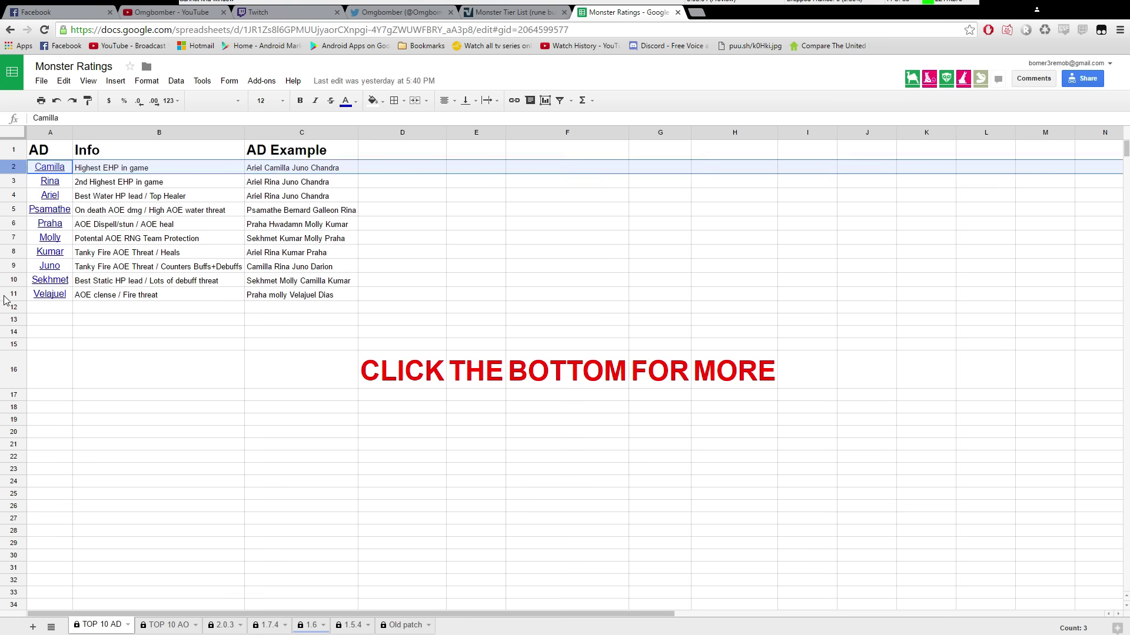
left_click(10, 292)
left_click(111, 309)
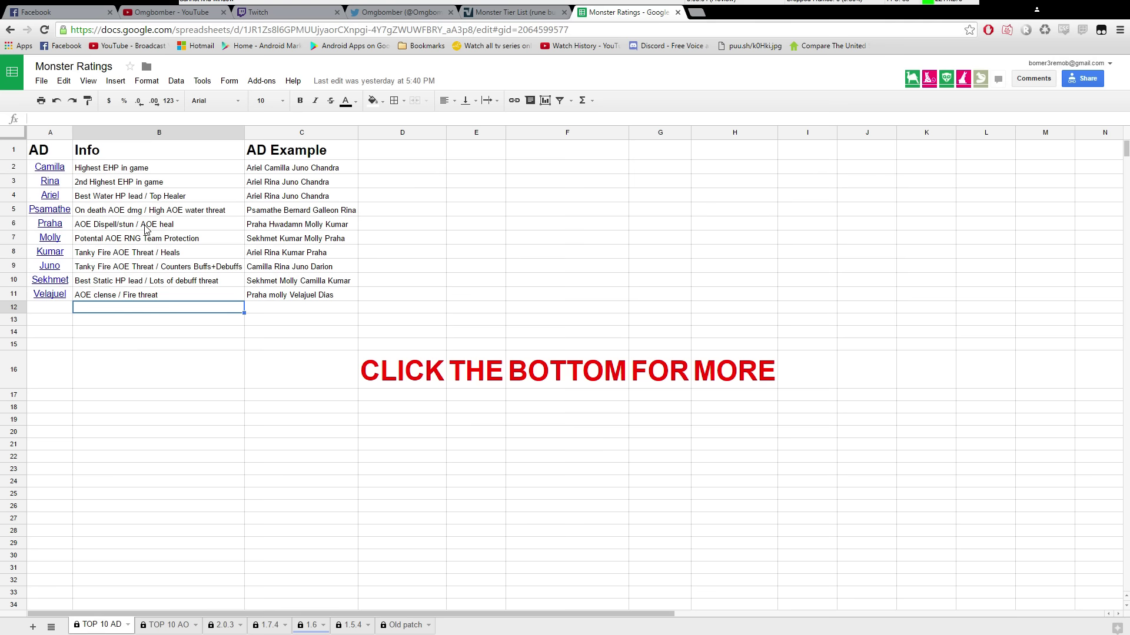
left_click(169, 626)
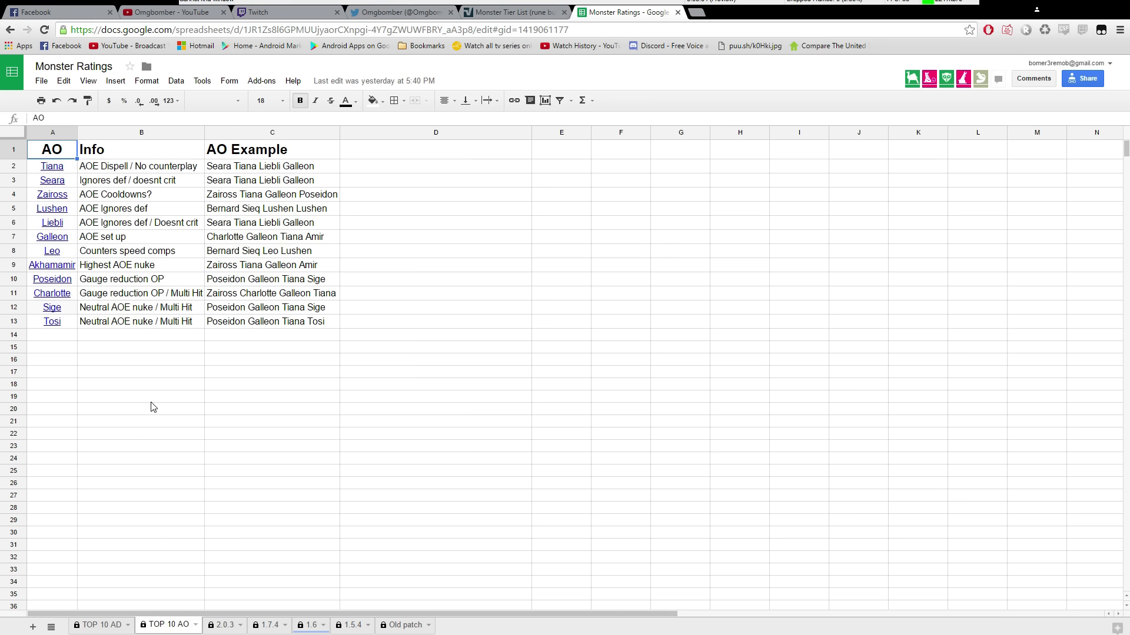
left_click(108, 627)
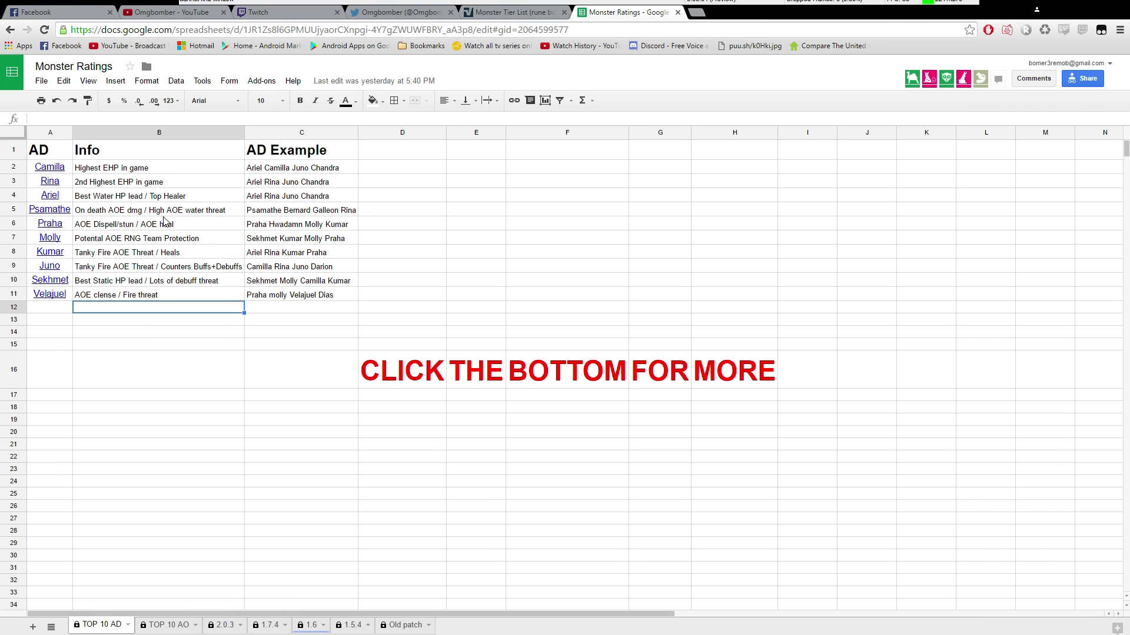
- Examine the info for Camilla and Rina and Camilla's AD example team on the TOP 10 AD sheet
left_click(91, 170)
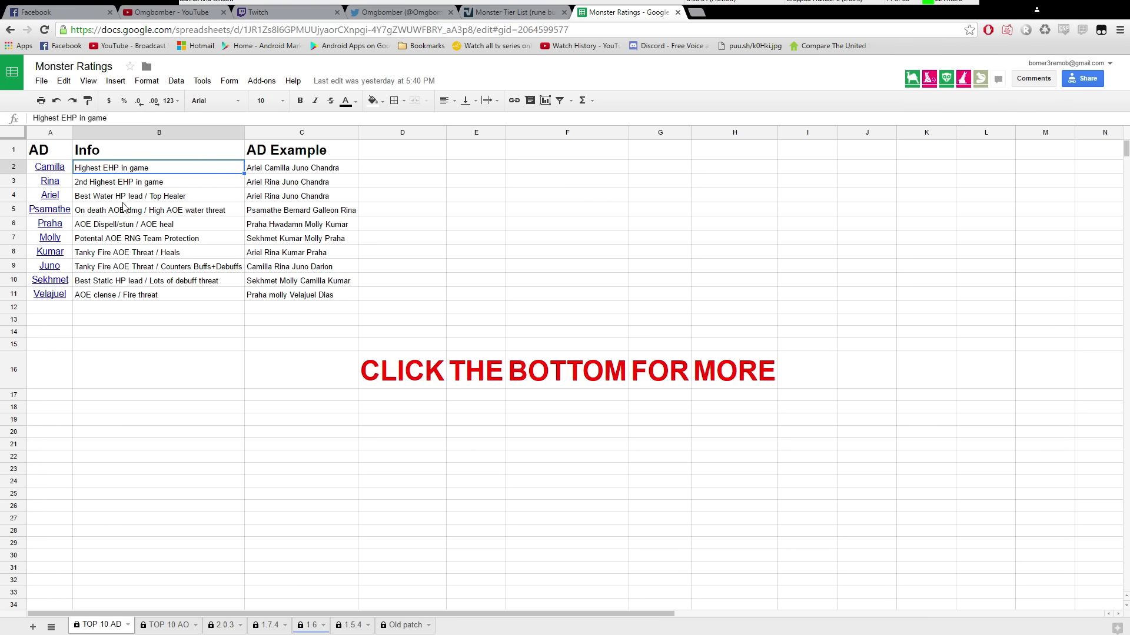
left_click(146, 184)
double_click(146, 184)
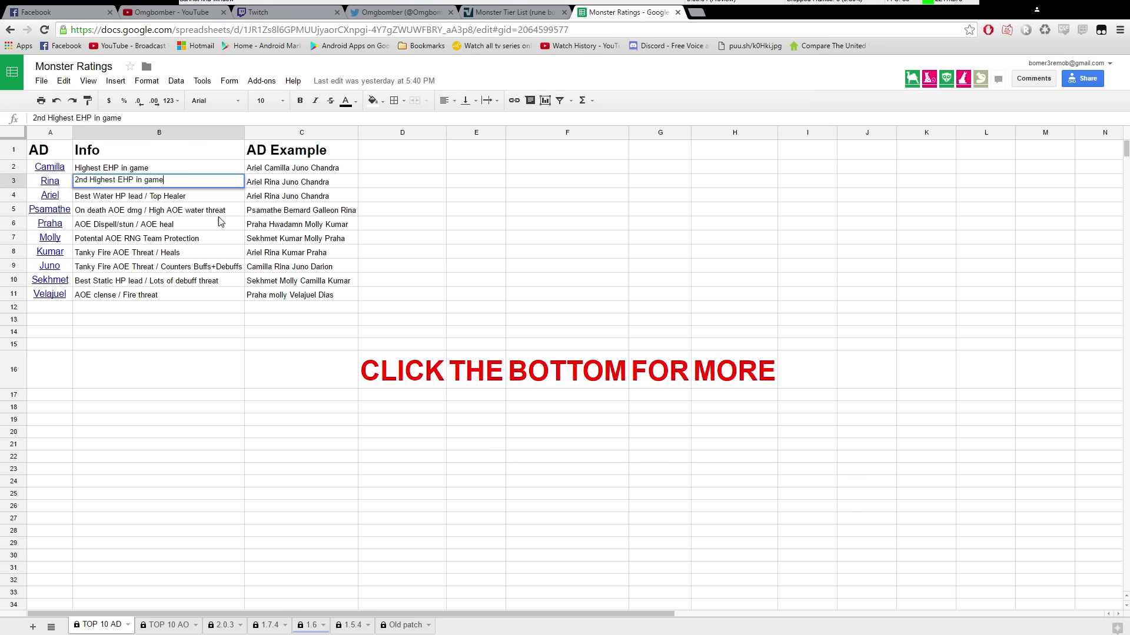
left_click(294, 170)
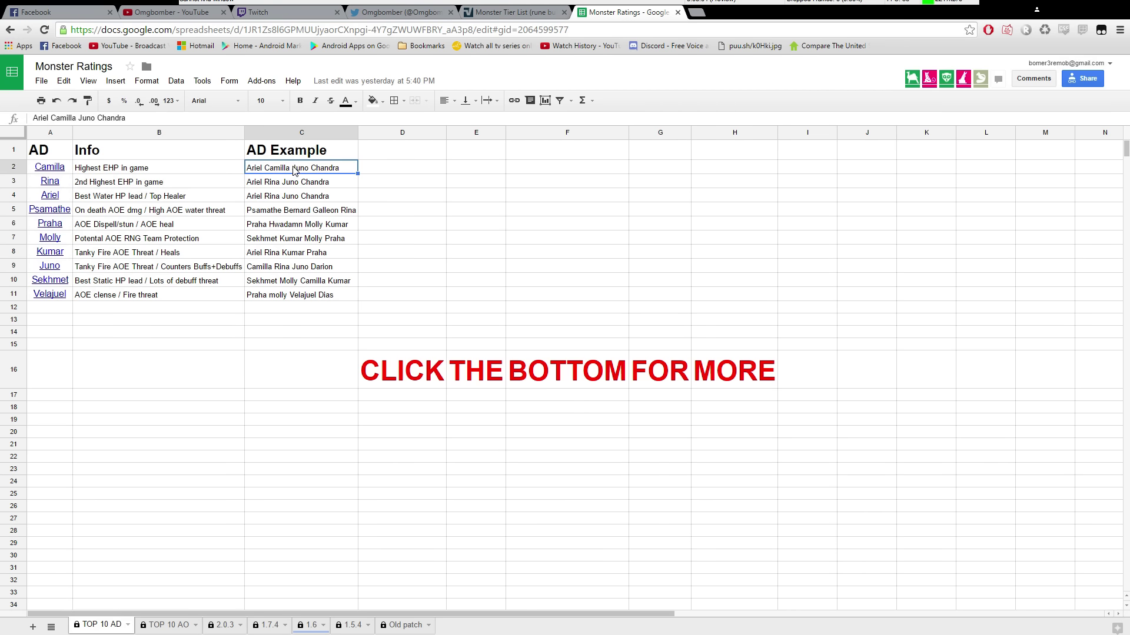
double_click(295, 170)
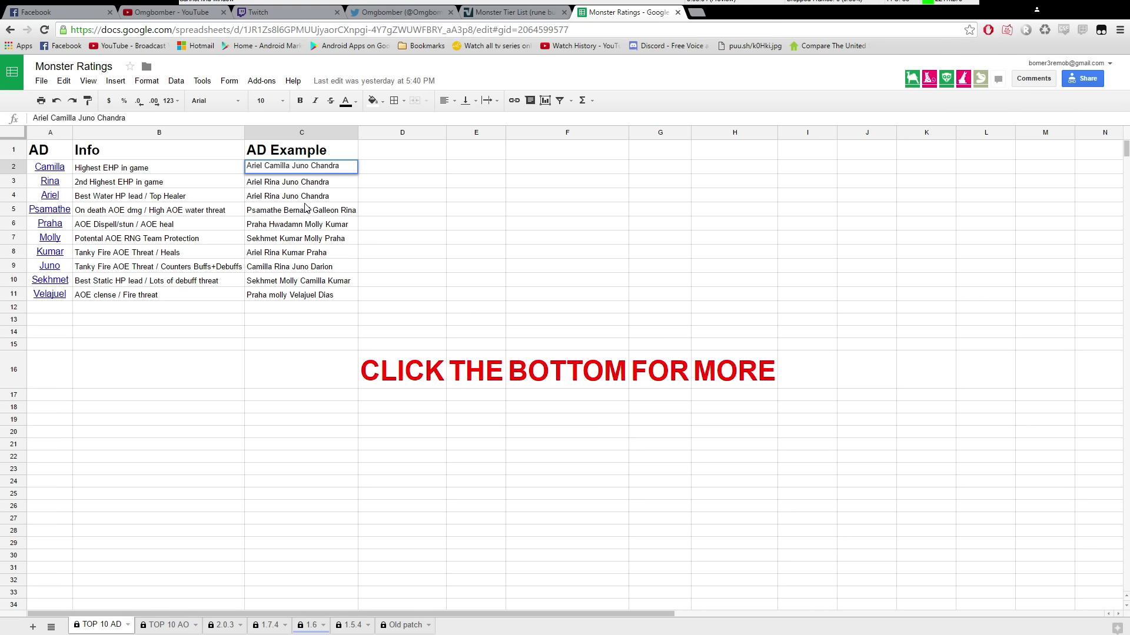
- Examine the Info entries for Rina, Ariel and Psamathe, focusing on Ariel's water HP lead and healer role
left_click(102, 183)
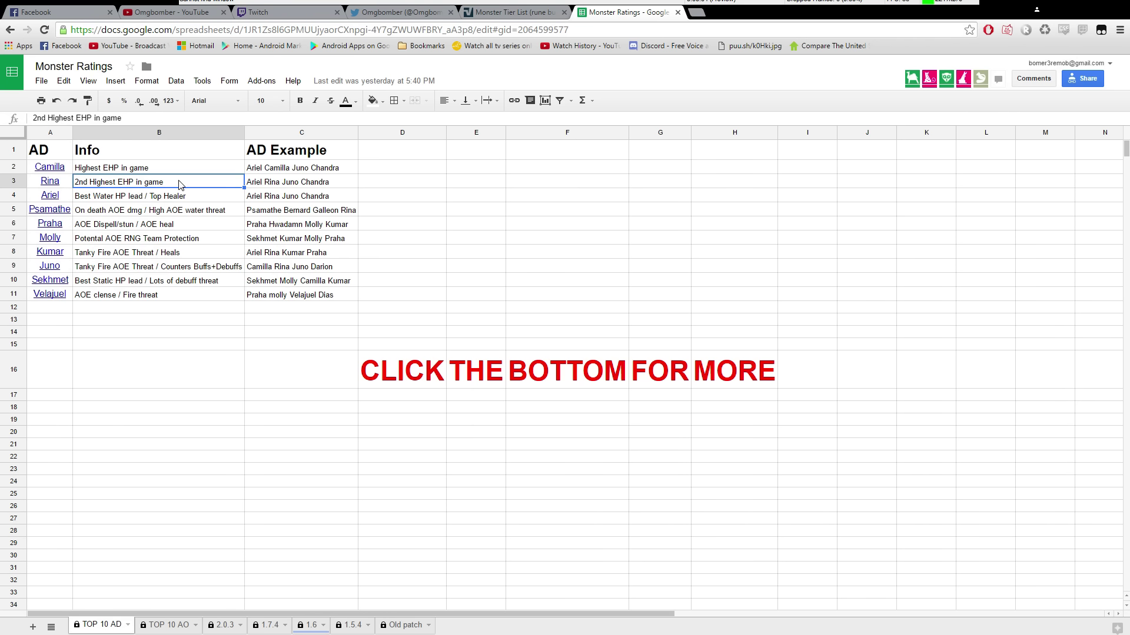
left_click(201, 199)
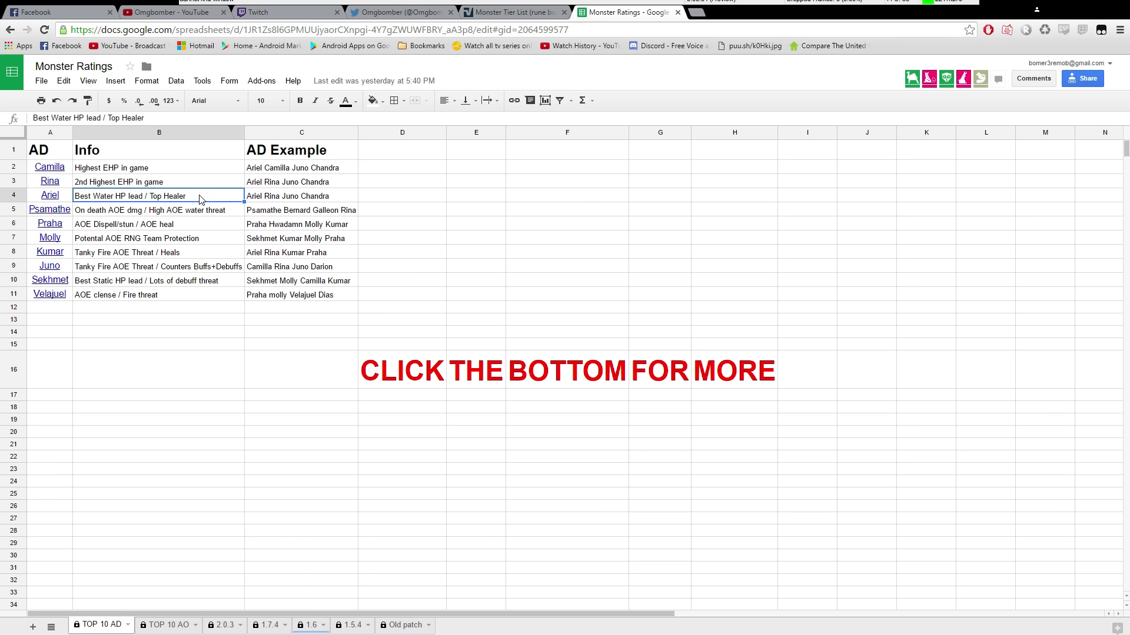
left_click(162, 186)
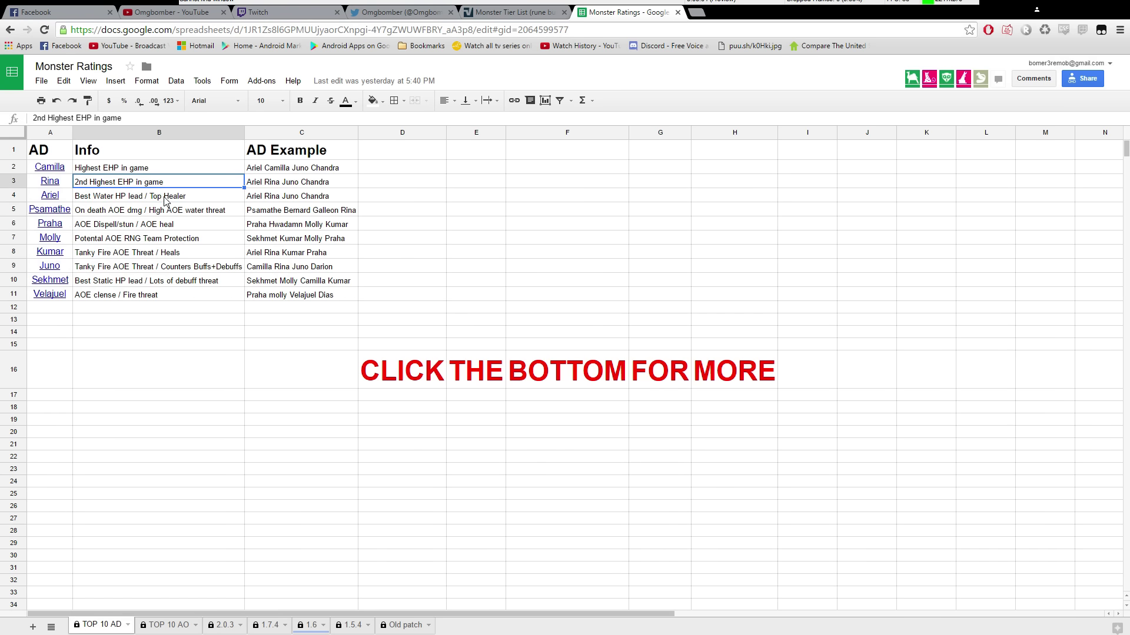
left_click(166, 200)
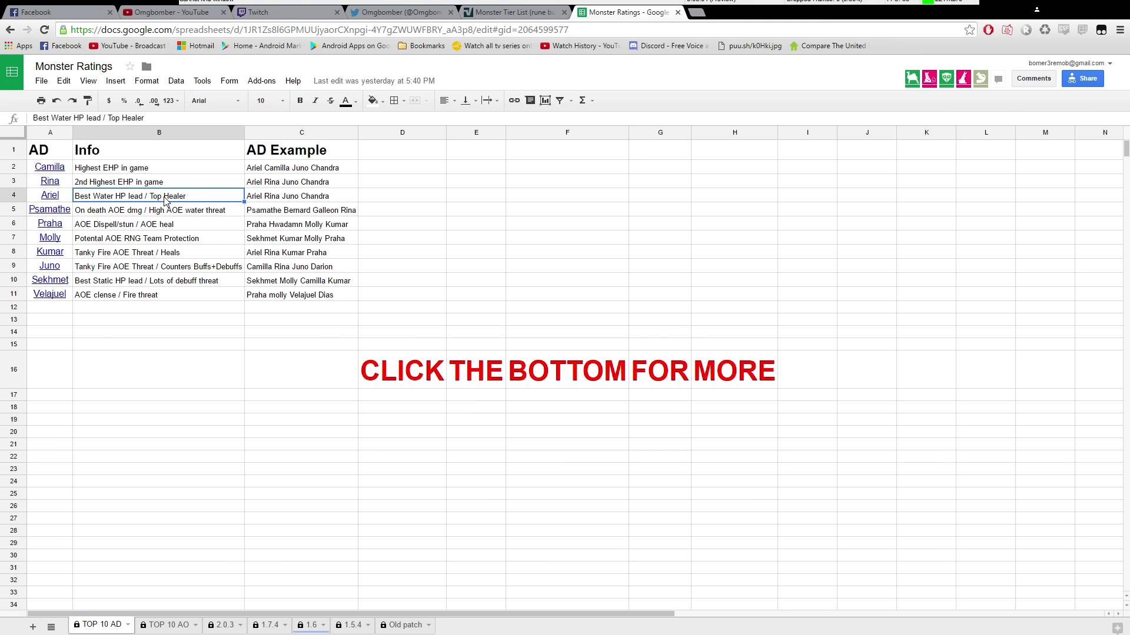
double_click(92, 196)
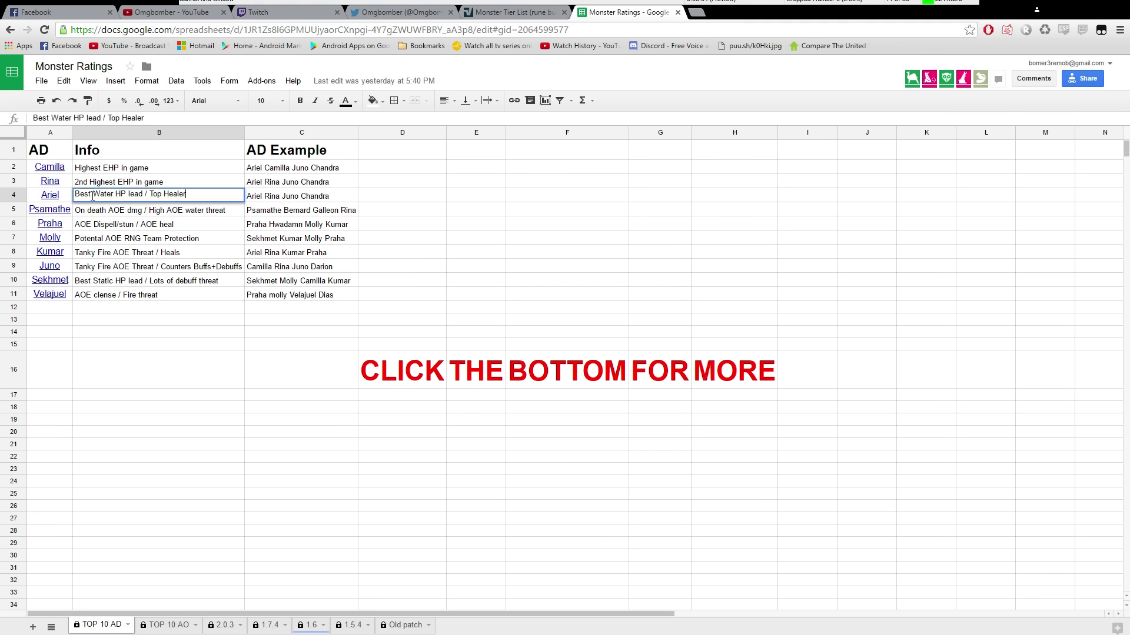
left_click(108, 215)
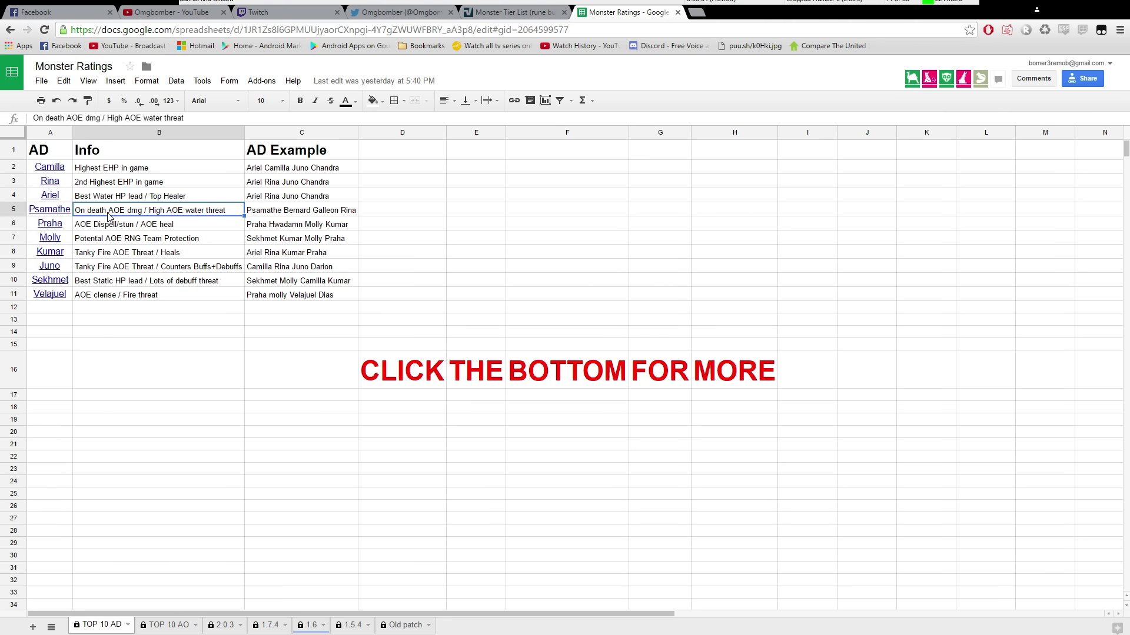
left_click(129, 199)
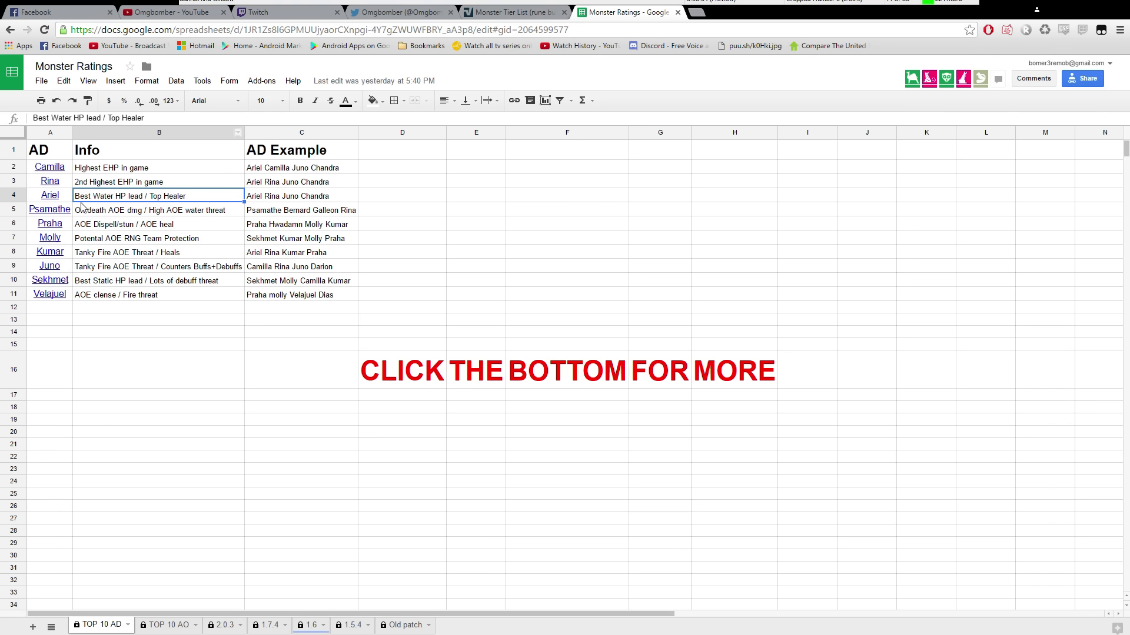
- Compare the Info entries of the top three AD monsters, Camilla, Rina and Ariel
left_click(107, 170)
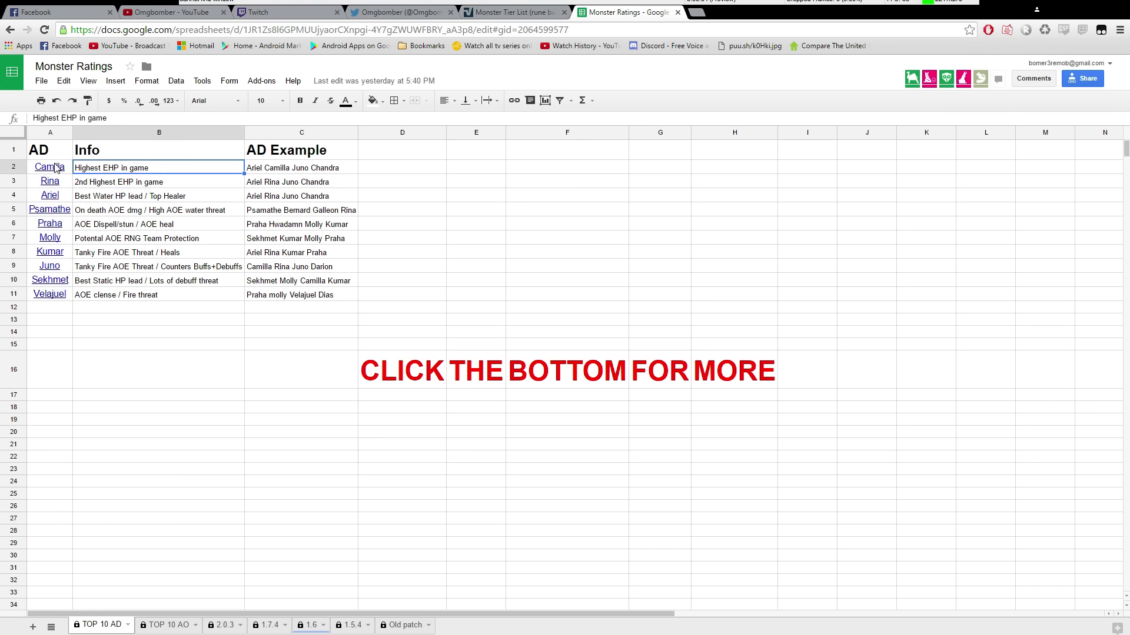
left_click(125, 184)
key("Up")
left_click(129, 183)
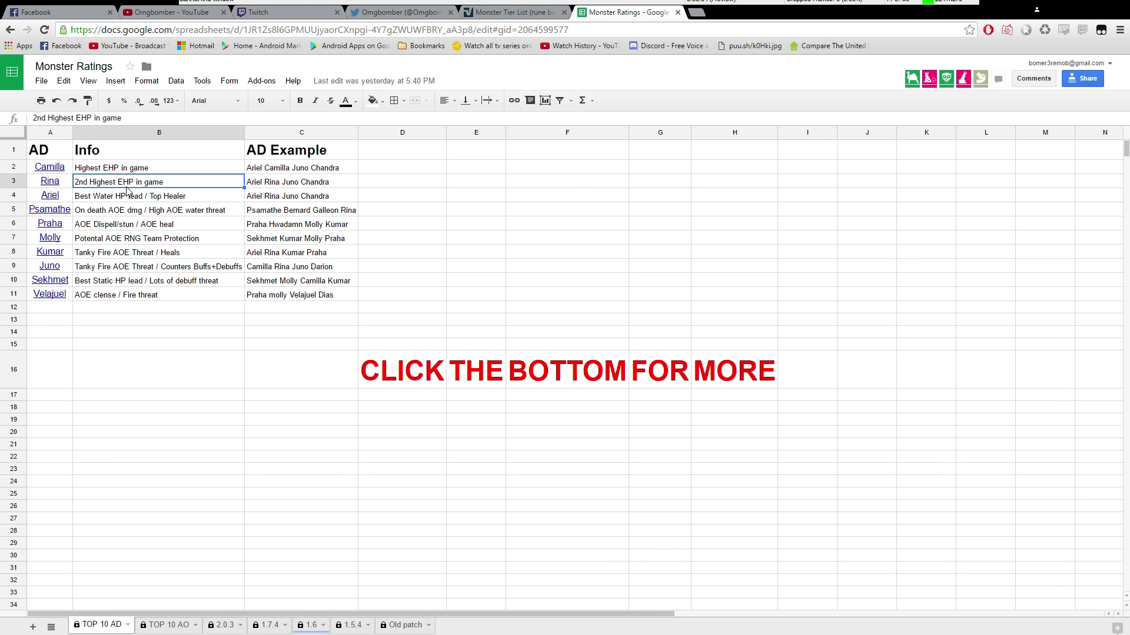
left_click(142, 171)
left_click(137, 183)
left_click(108, 197)
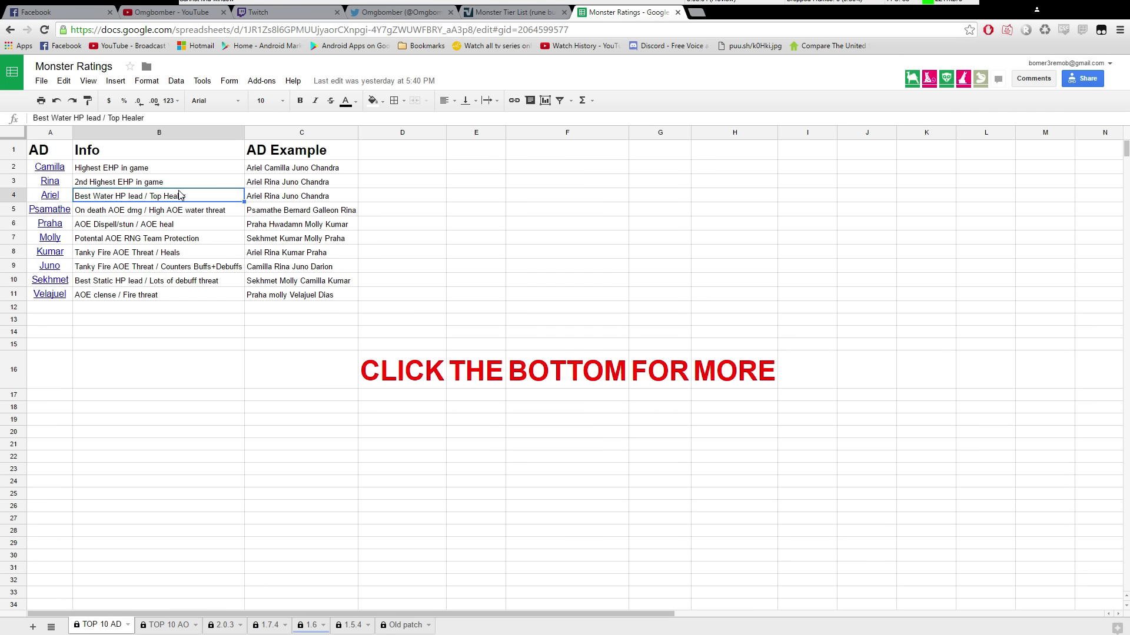
- Read Psamathe's info and AD example team, and check the example team for Velajuel
left_click(123, 214)
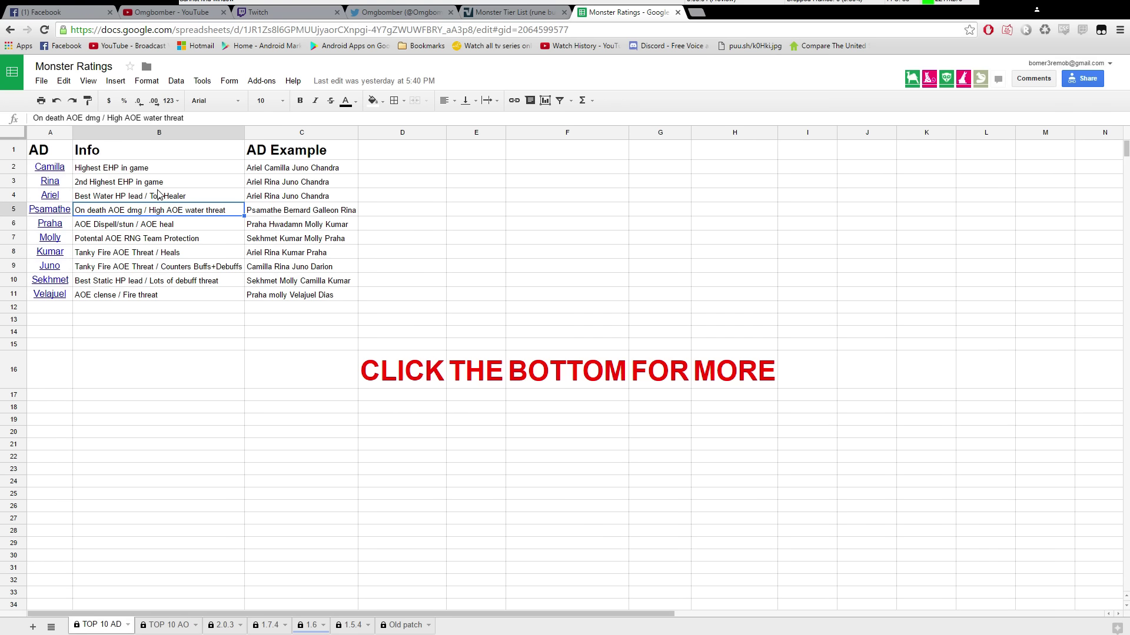
left_click(291, 213)
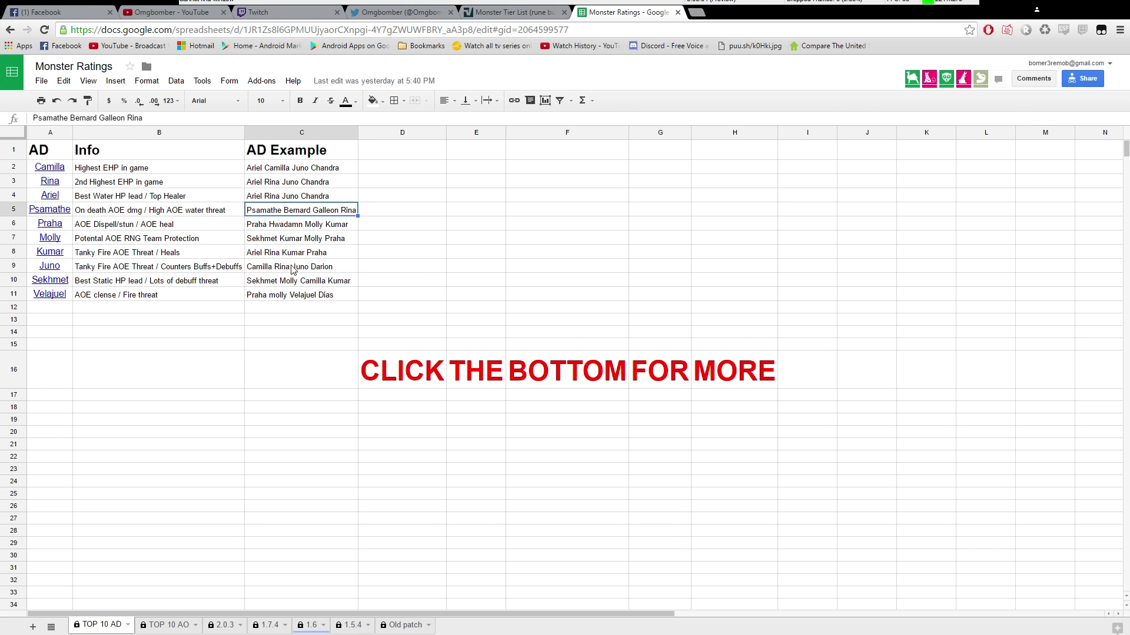
left_click(295, 296)
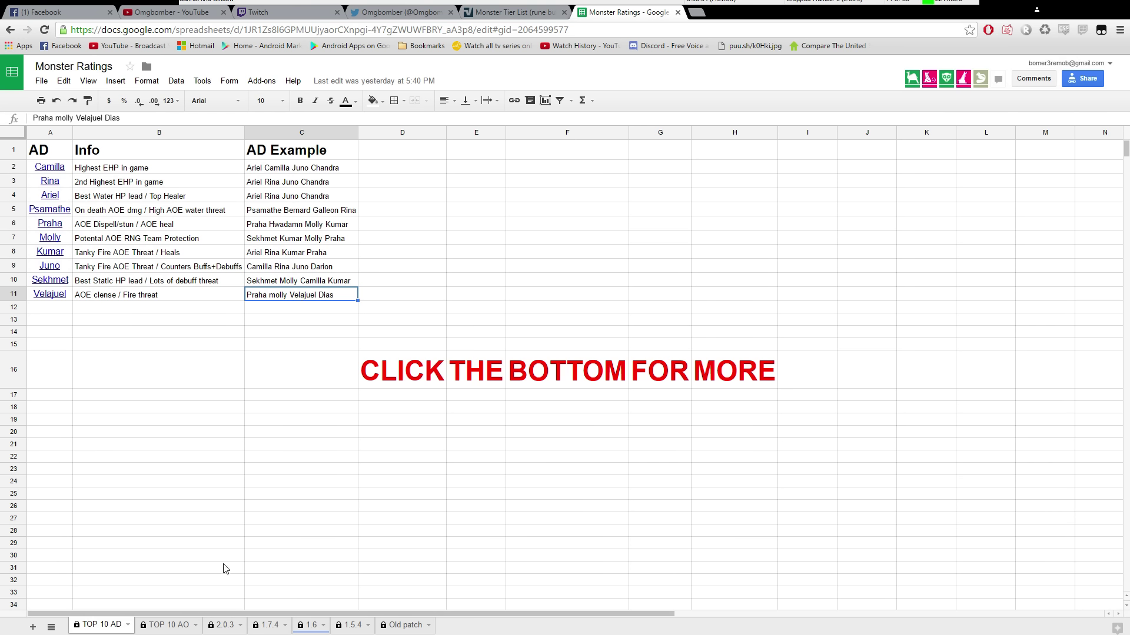
- Look through the AD example teams from Psamathe down to Velajuel
left_click(292, 215)
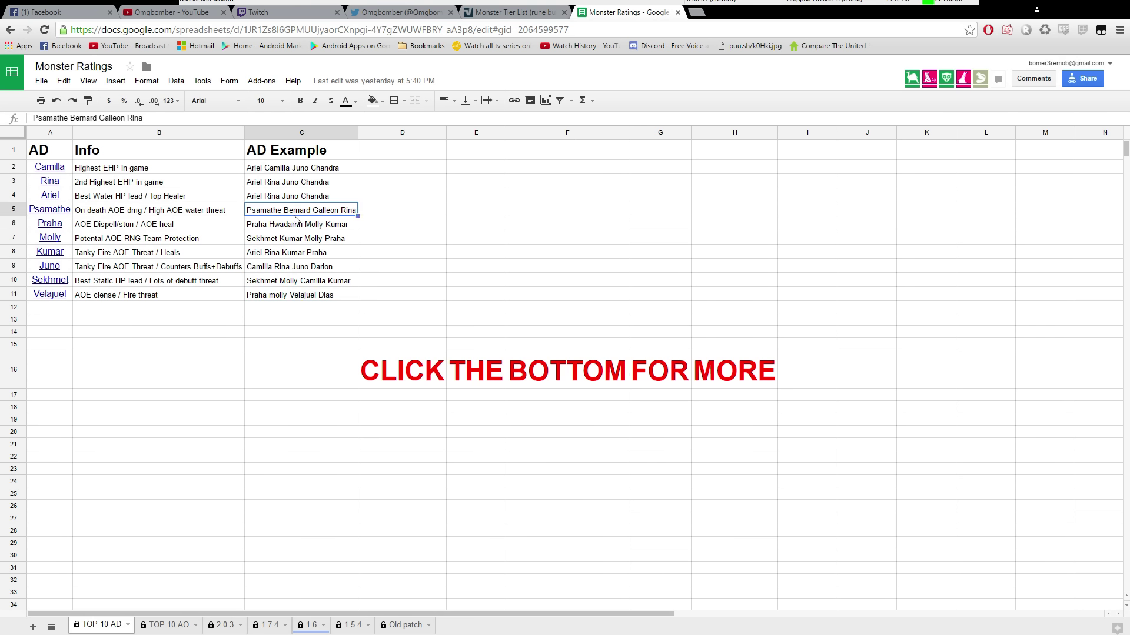
left_click(288, 231)
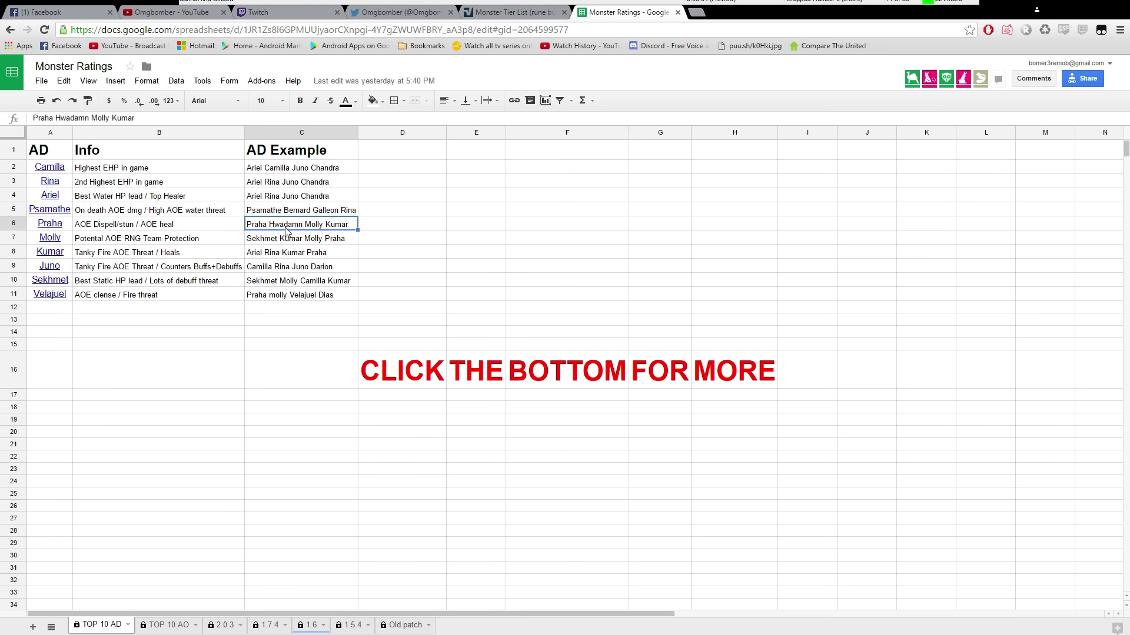
left_click(290, 241)
left_click(291, 256)
left_click(288, 270)
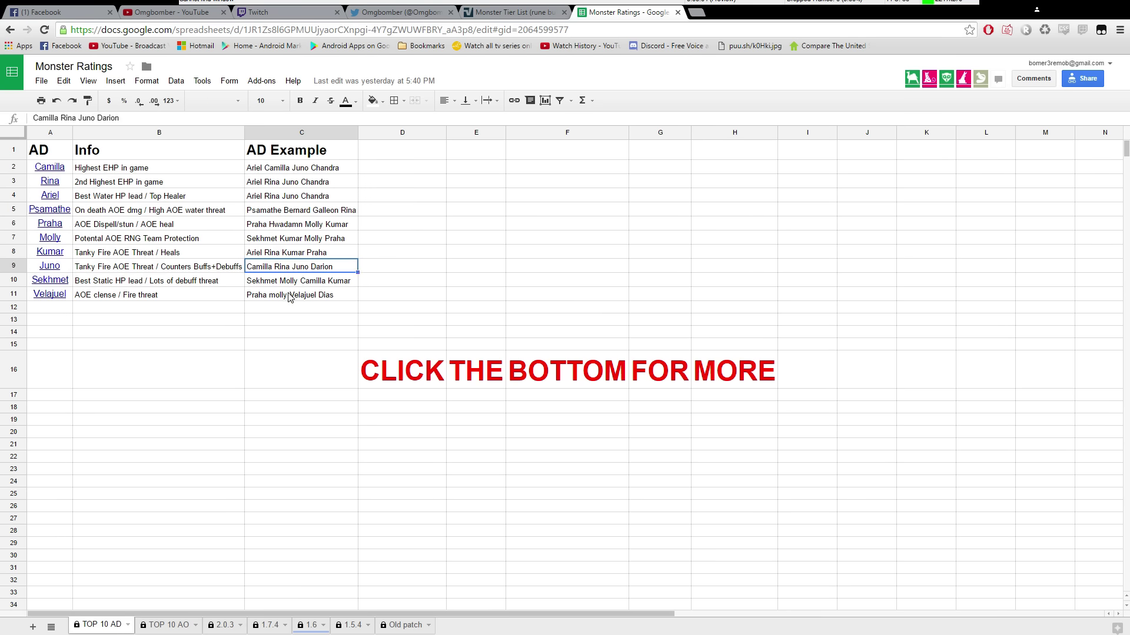
left_click(298, 283)
left_click(290, 306)
- Compare the Info entries and AD example teams of Praha and Molly
left_click(303, 242)
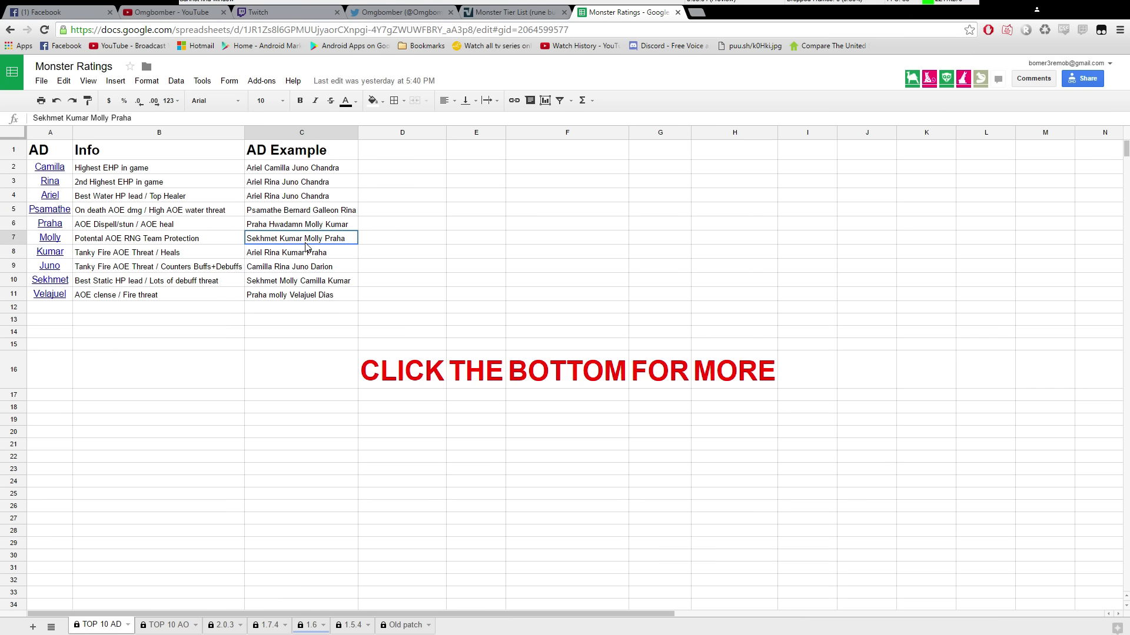
left_click(137, 240)
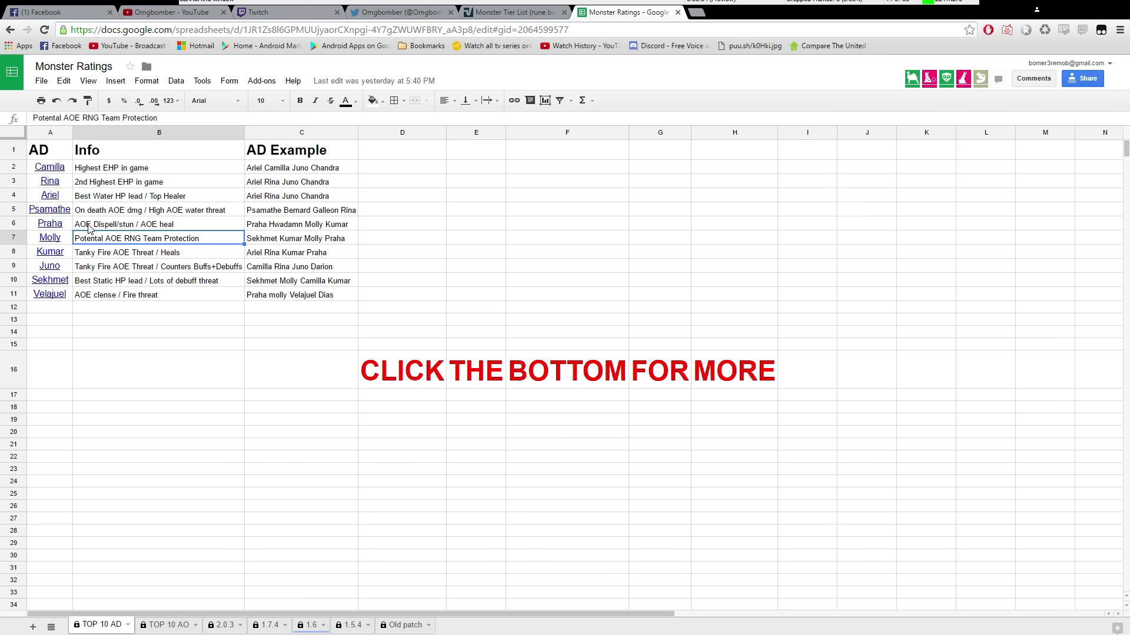
left_click(91, 230)
left_click(96, 245)
left_click(110, 229)
left_click(118, 245)
left_click(327, 227)
left_click(319, 242)
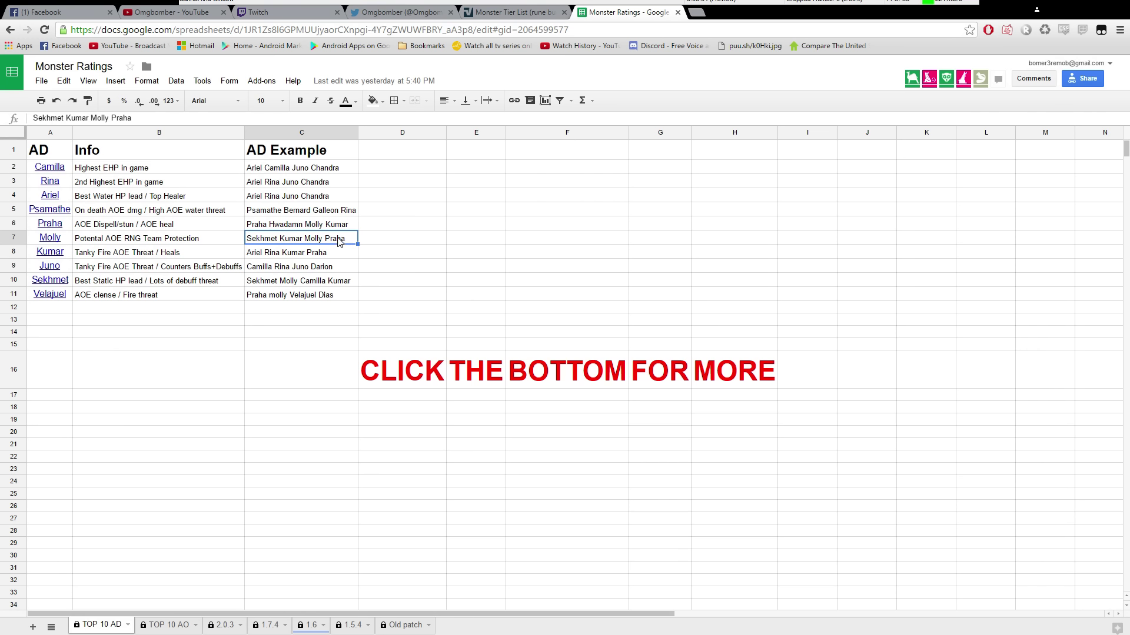
left_click(289, 226)
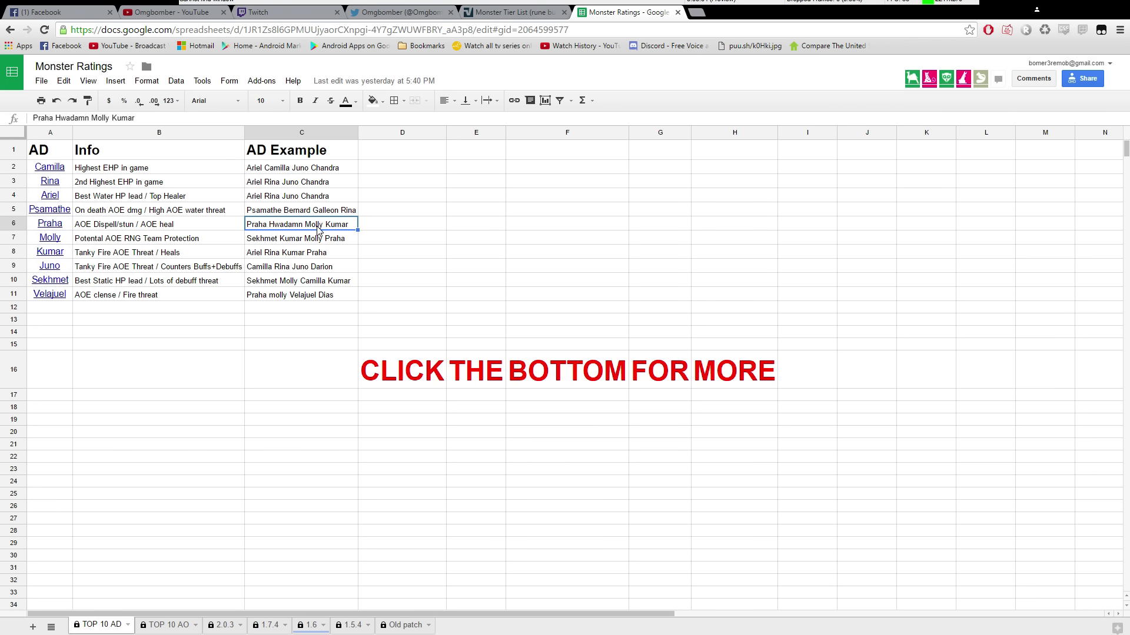
- Check Kumar's AD example team, and read Juno's Info entry and example team
left_click(290, 257)
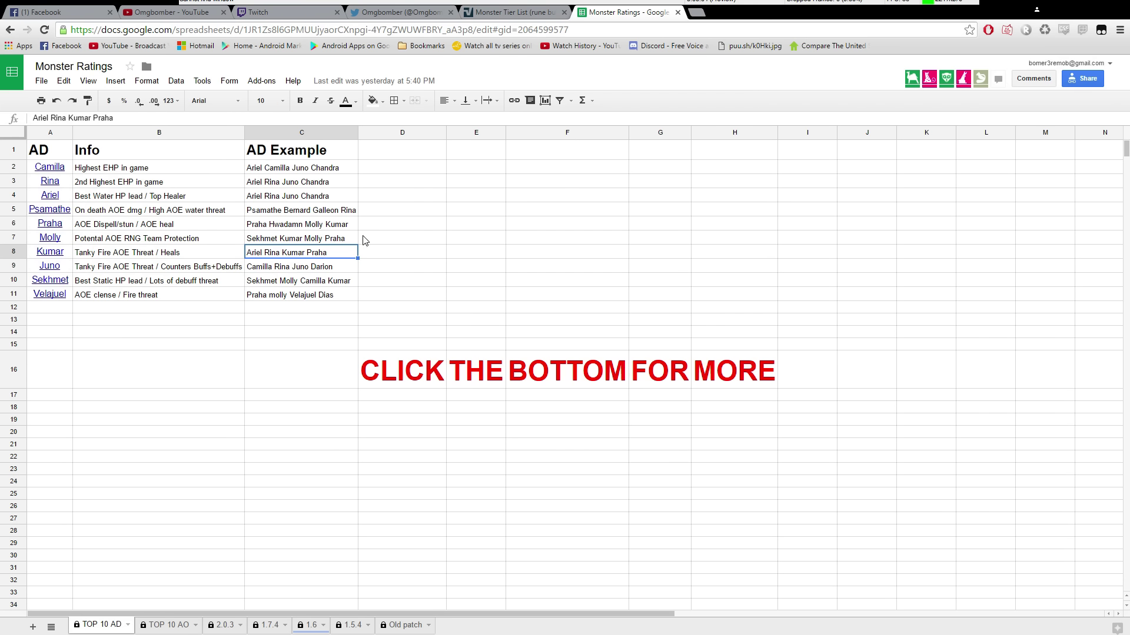
left_click(303, 270)
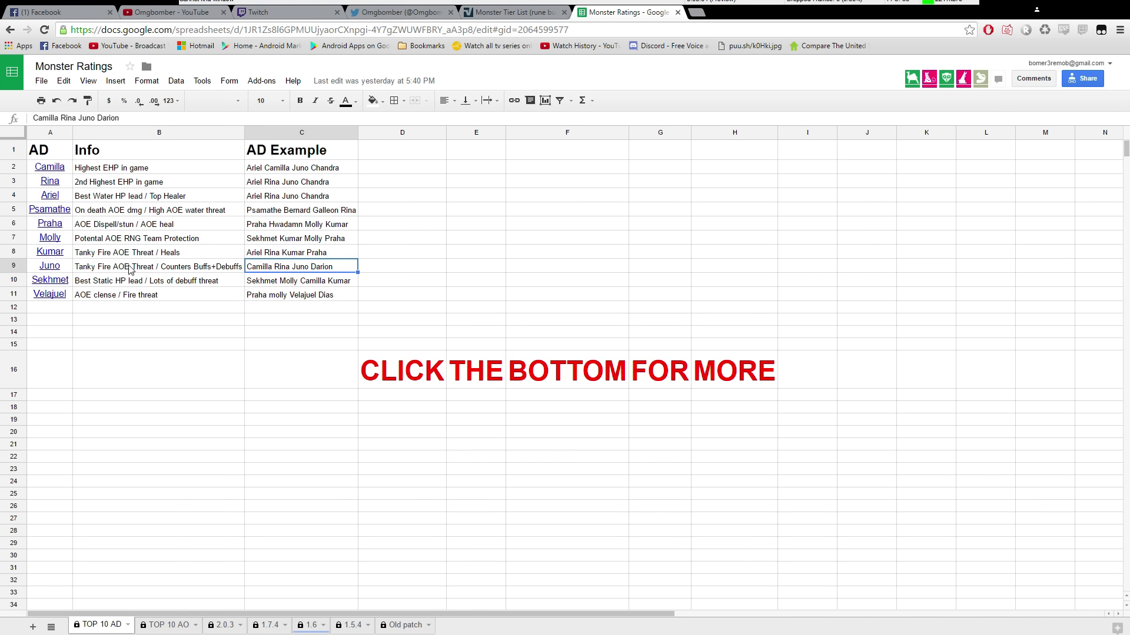
mouse_move(46, 269)
left_click(106, 269)
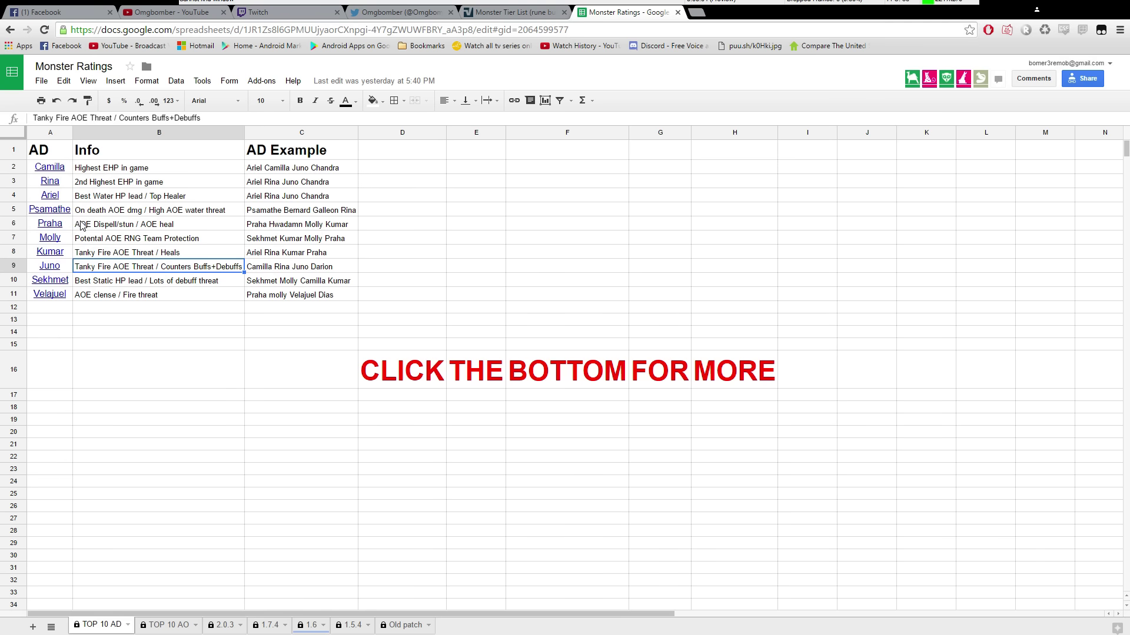
left_click(259, 274)
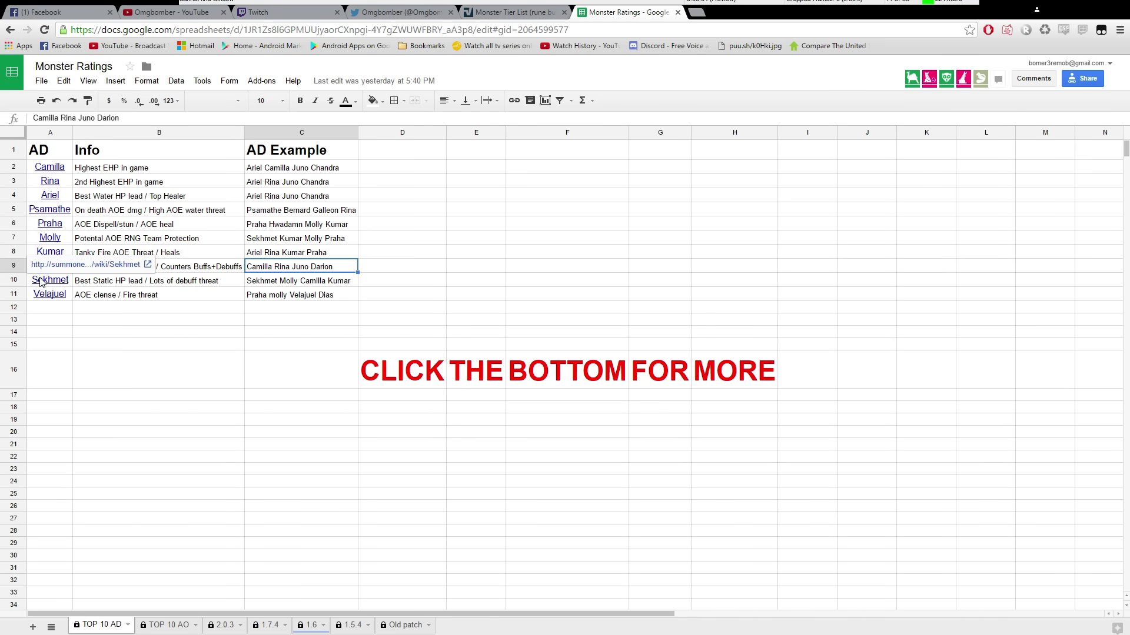
left_click(240, 272)
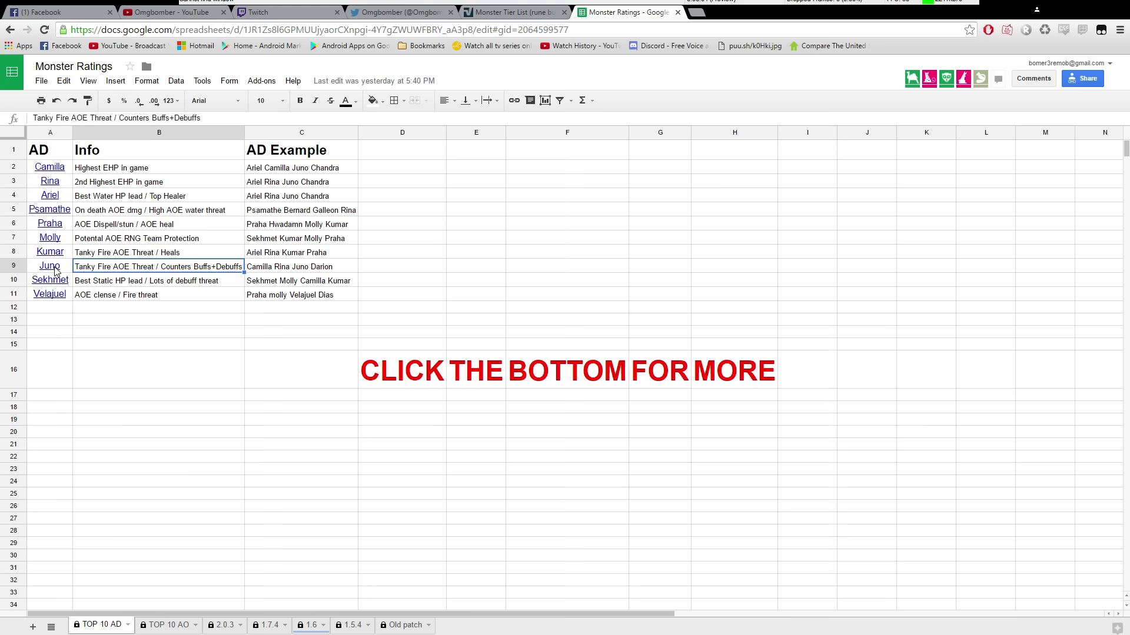
- Compare Juno's Info entry with those of Sekhmet, Rina and Camilla, and review Juno's AD example team
left_click(213, 287)
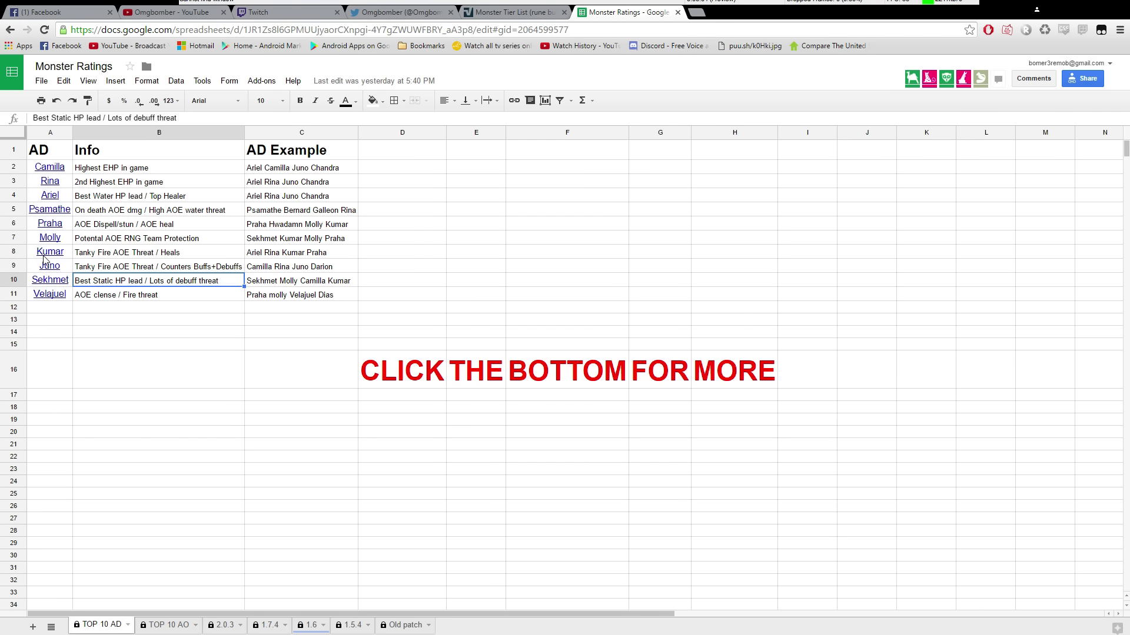
mouse_move(47, 268)
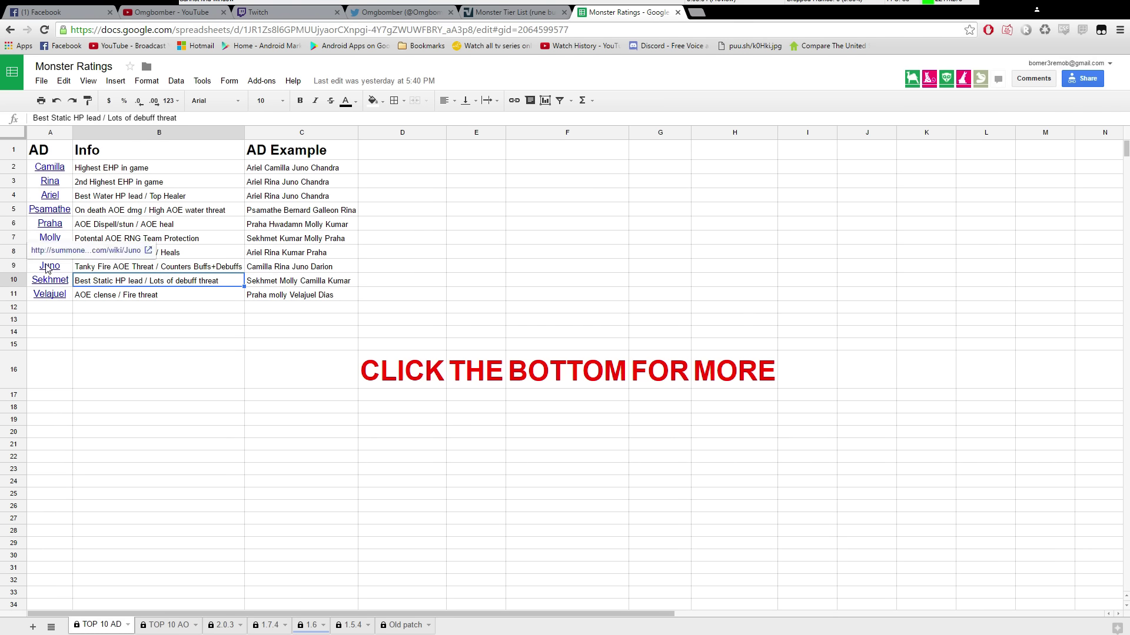
left_click(137, 269)
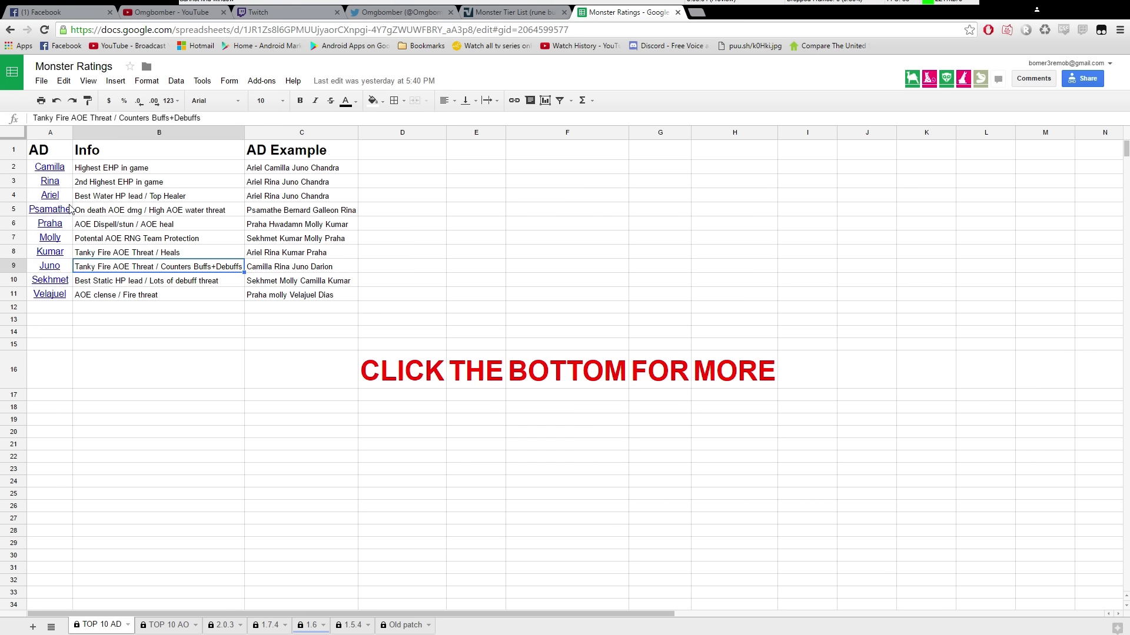
mouse_move(62, 270)
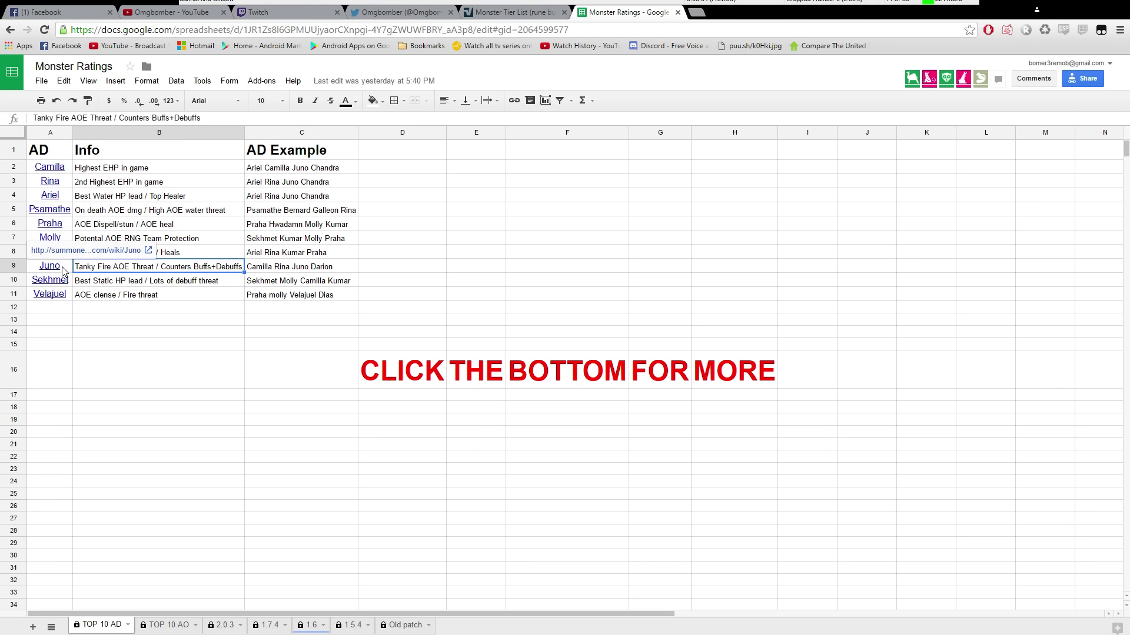
left_click(101, 281)
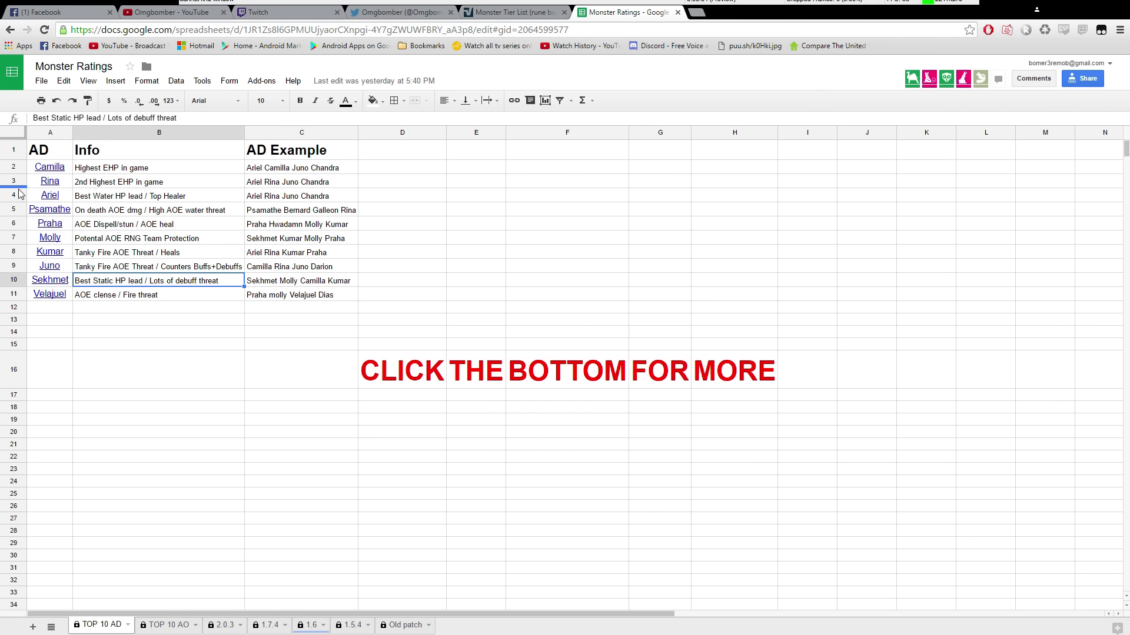
left_click(101, 182)
left_click(107, 175)
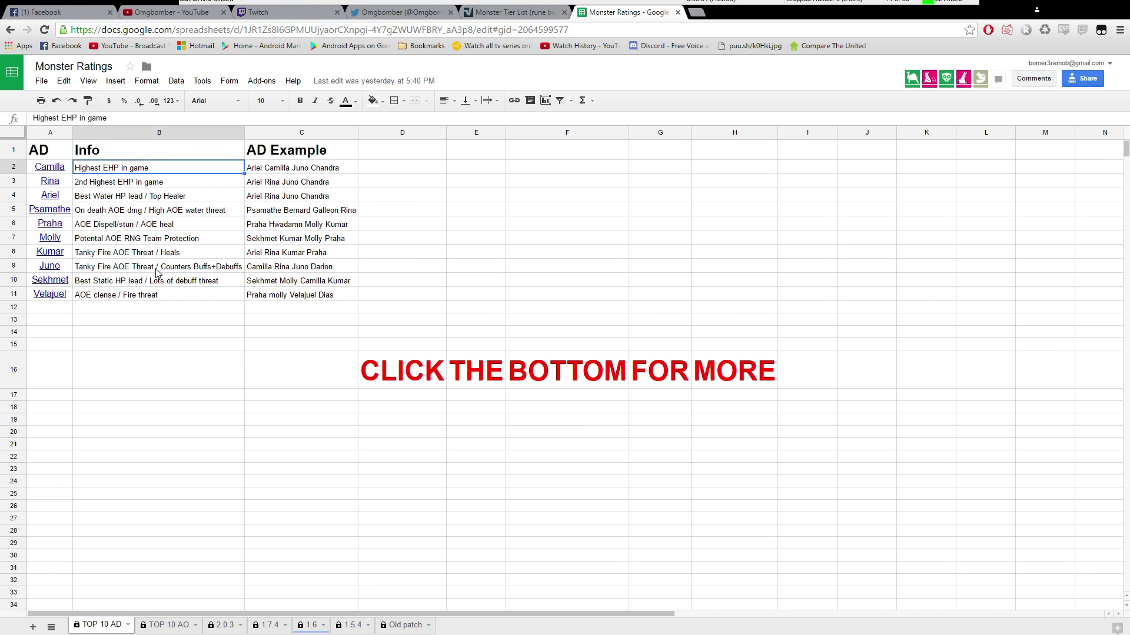
left_click(124, 274)
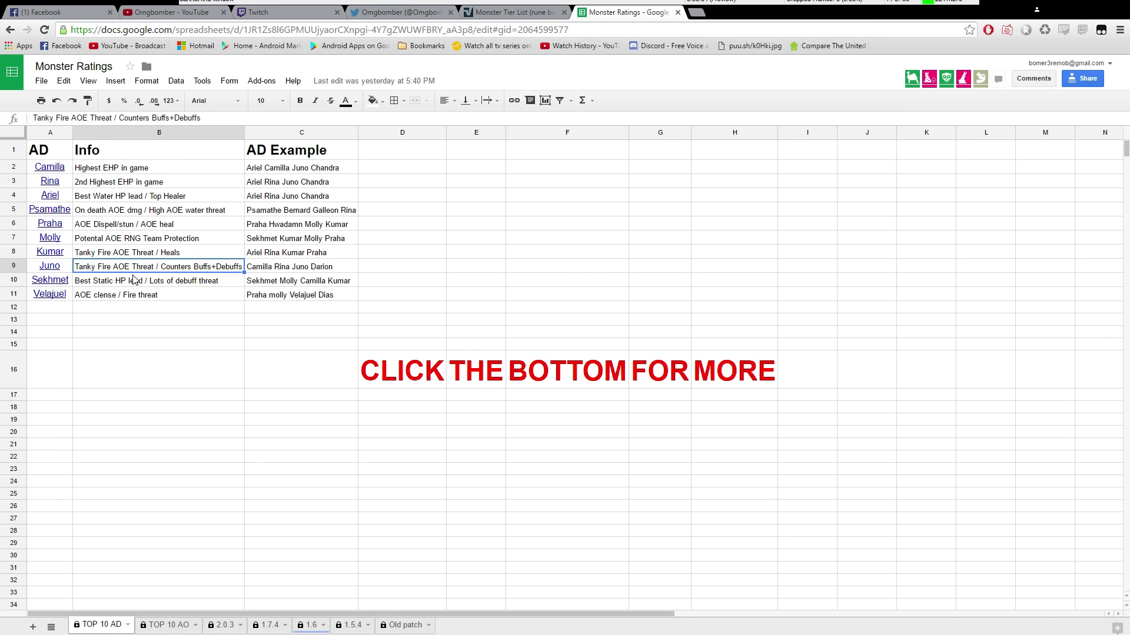
left_click(292, 275)
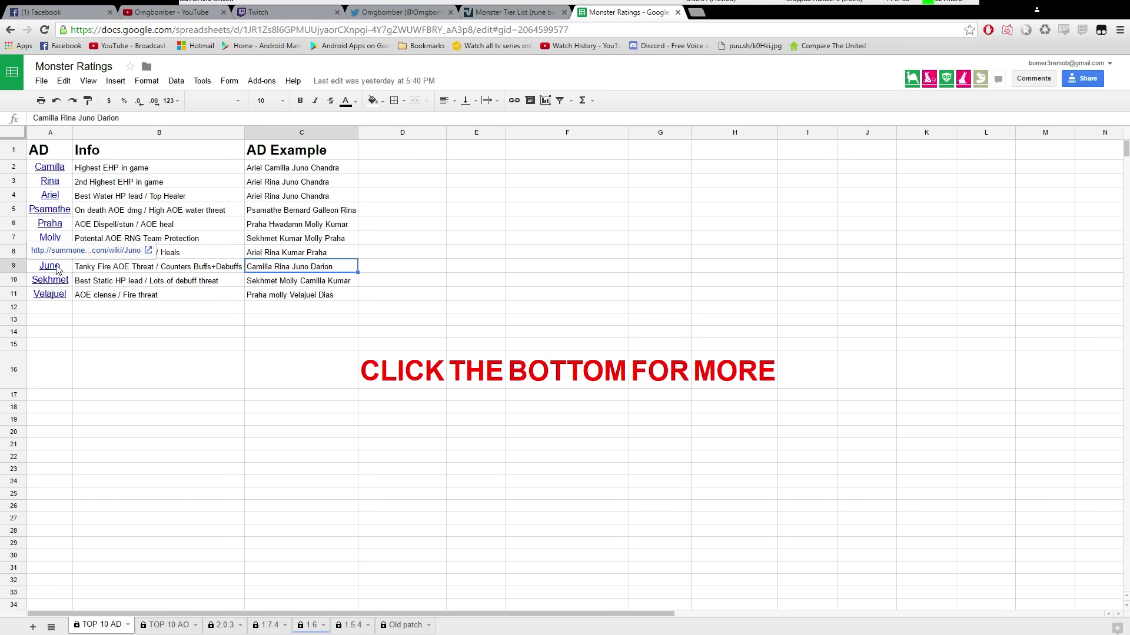
left_click(96, 269)
- Replace Molly with Juno in Sekhmet's AD example team so it reads "Sekhmet Juno Camilla Kumar"
left_click(111, 278)
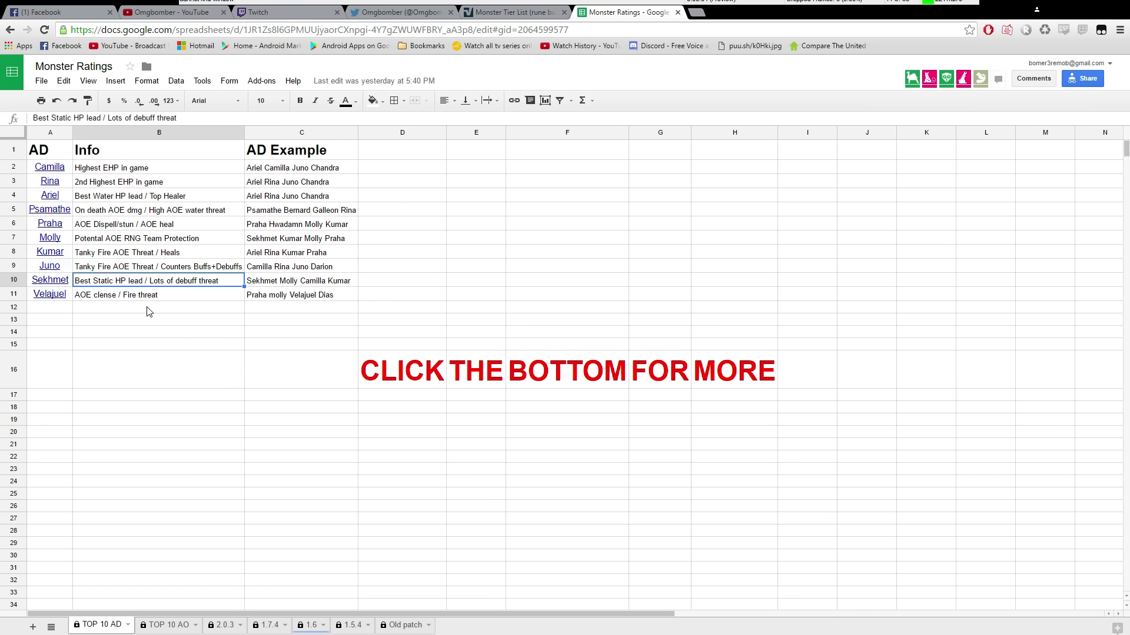
left_click(287, 281)
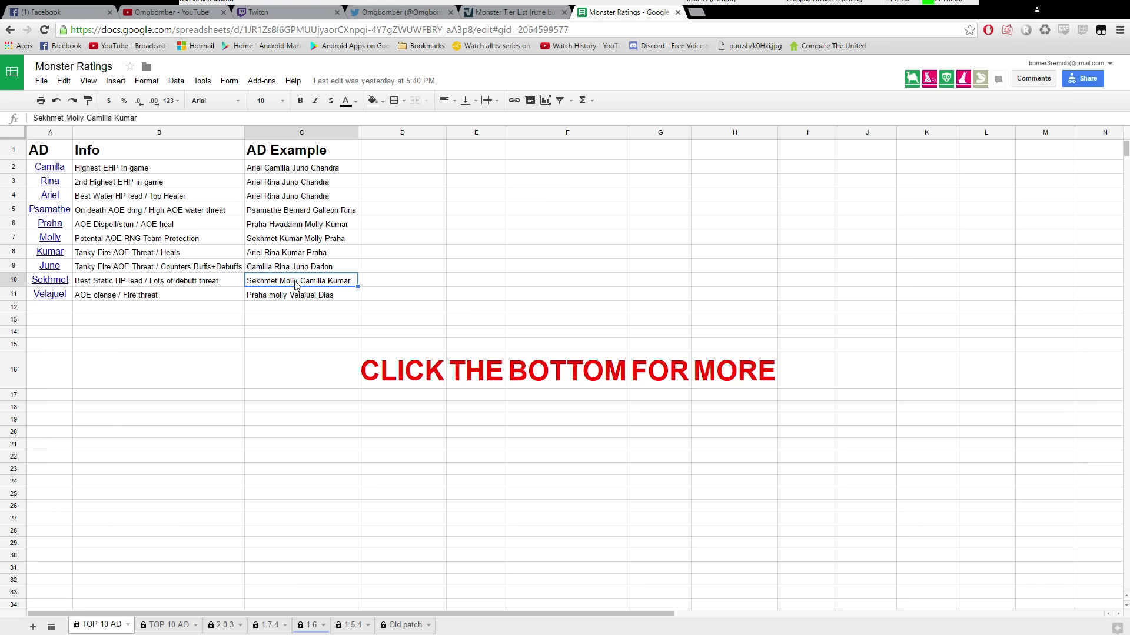
double_click(300, 283)
mouse_move(296, 279)
left_mouse_down()
mouse_move(275, 275)
mouse_move(290, 278)
left_mouse_up()
key("BackSpace")
key("Delete")
key("Delete")
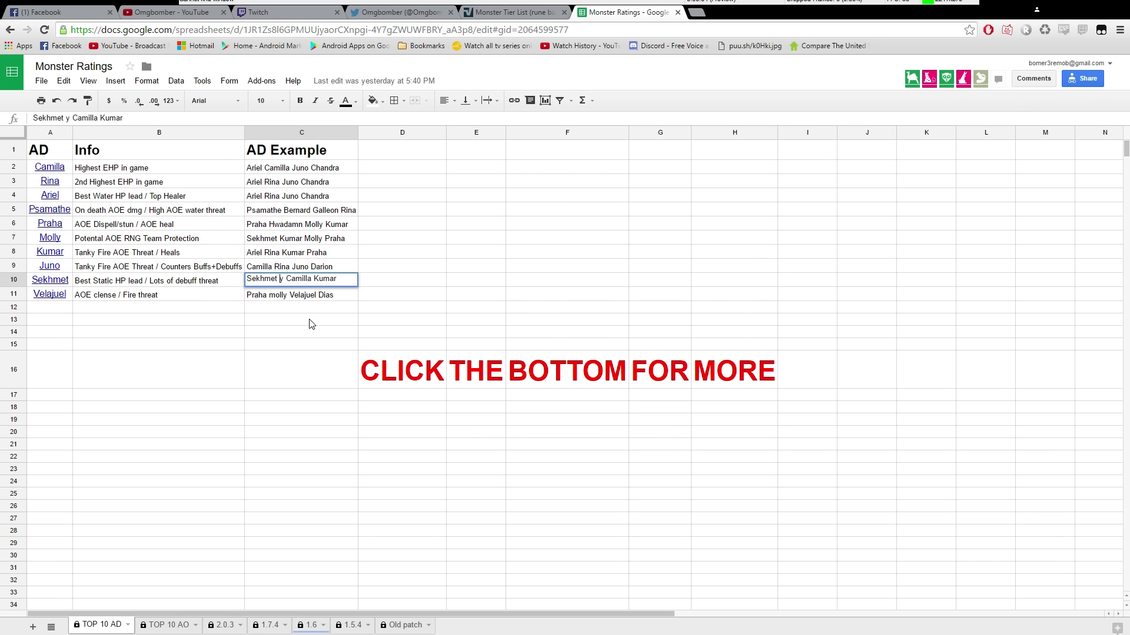
key("Delete")
type("Juno")
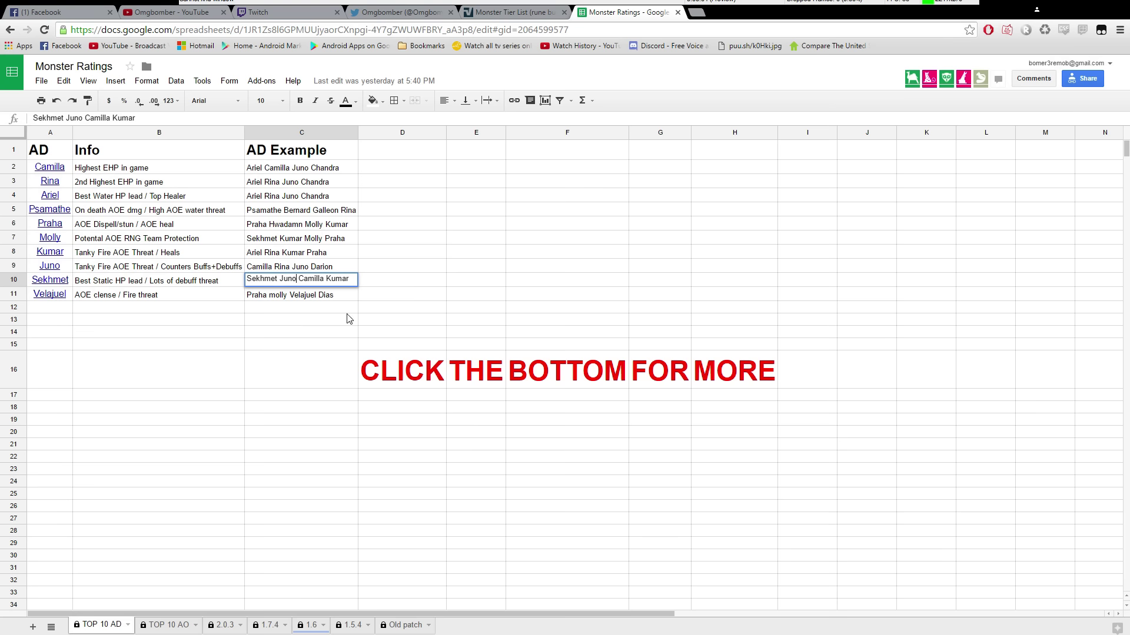
left_click(343, 295)
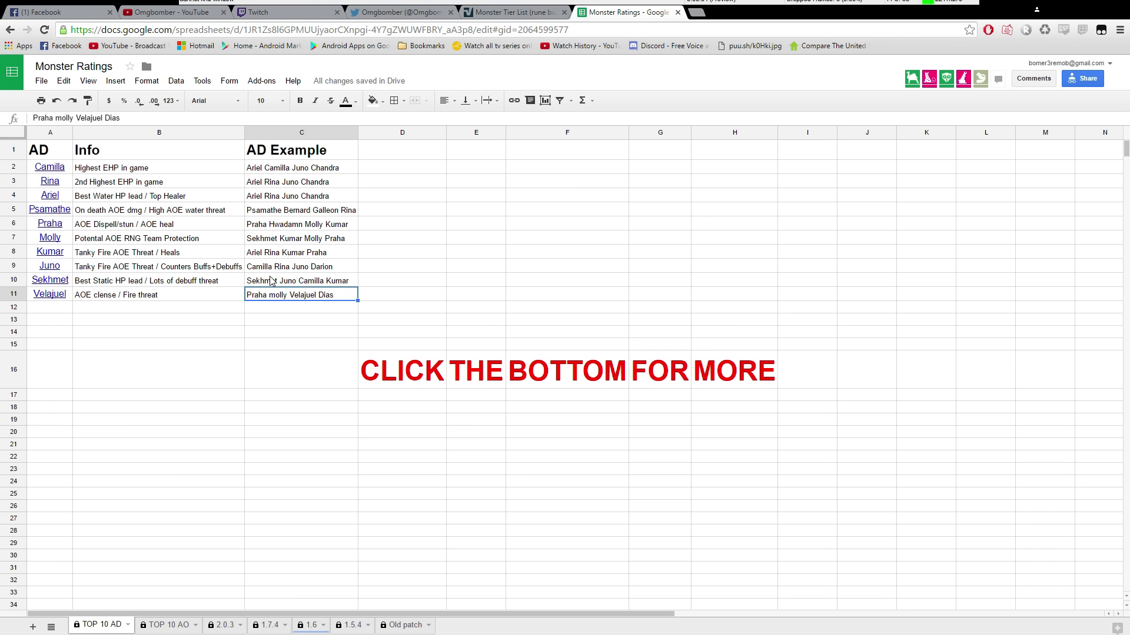
- Examine Velajuel's row, focusing on the Info entry about AOE cleanse and fire threat
left_click(281, 308)
left_click(167, 312)
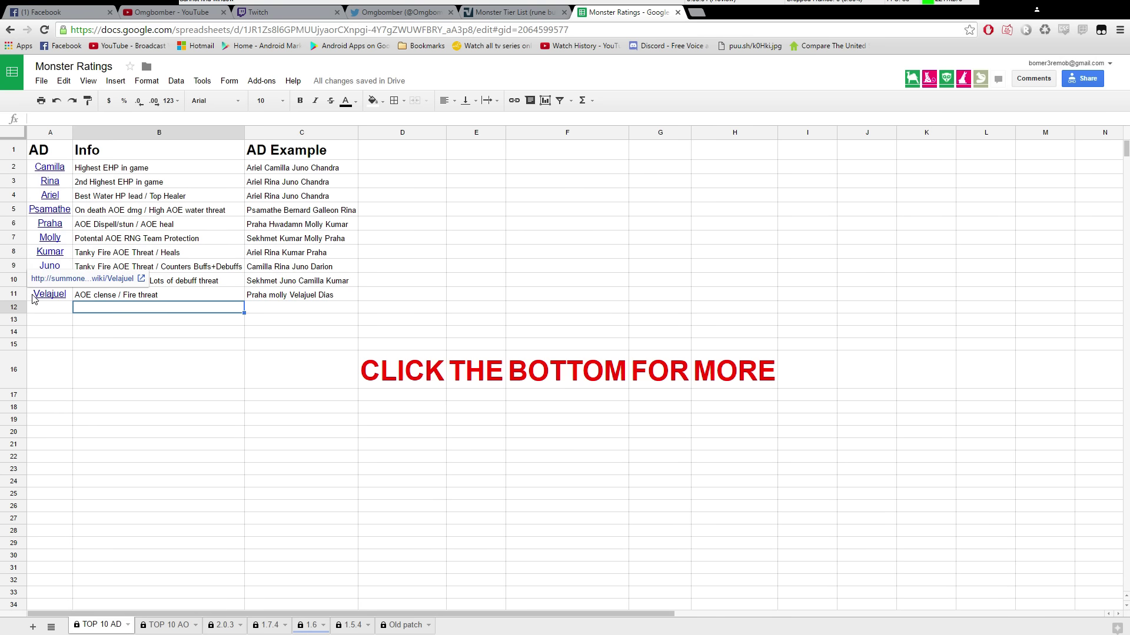
left_click(15, 295)
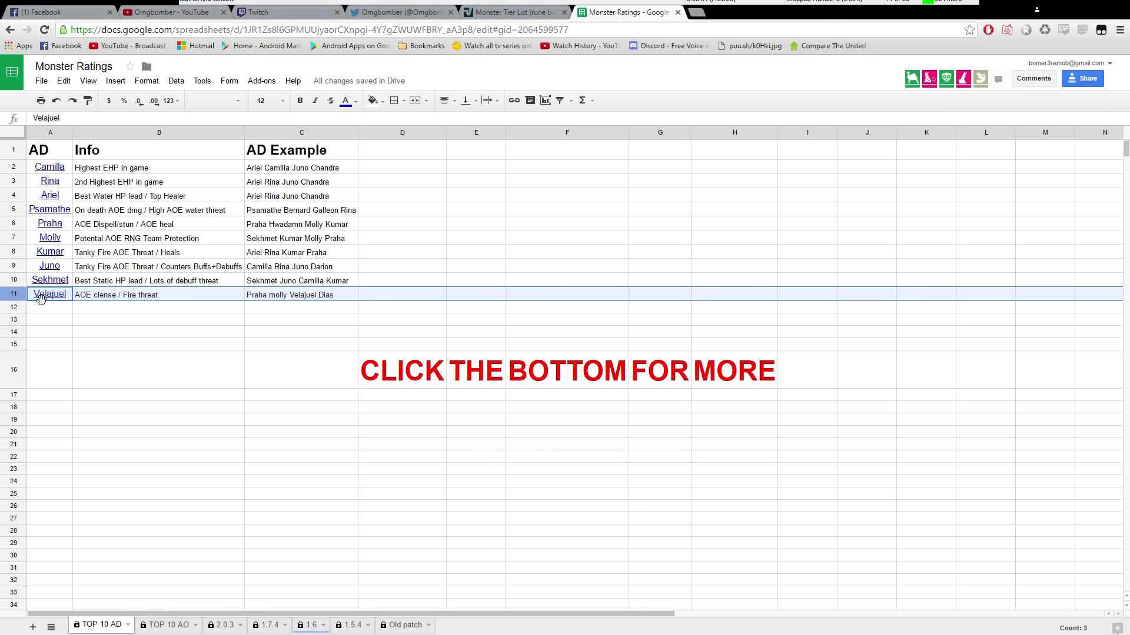
left_click(120, 295)
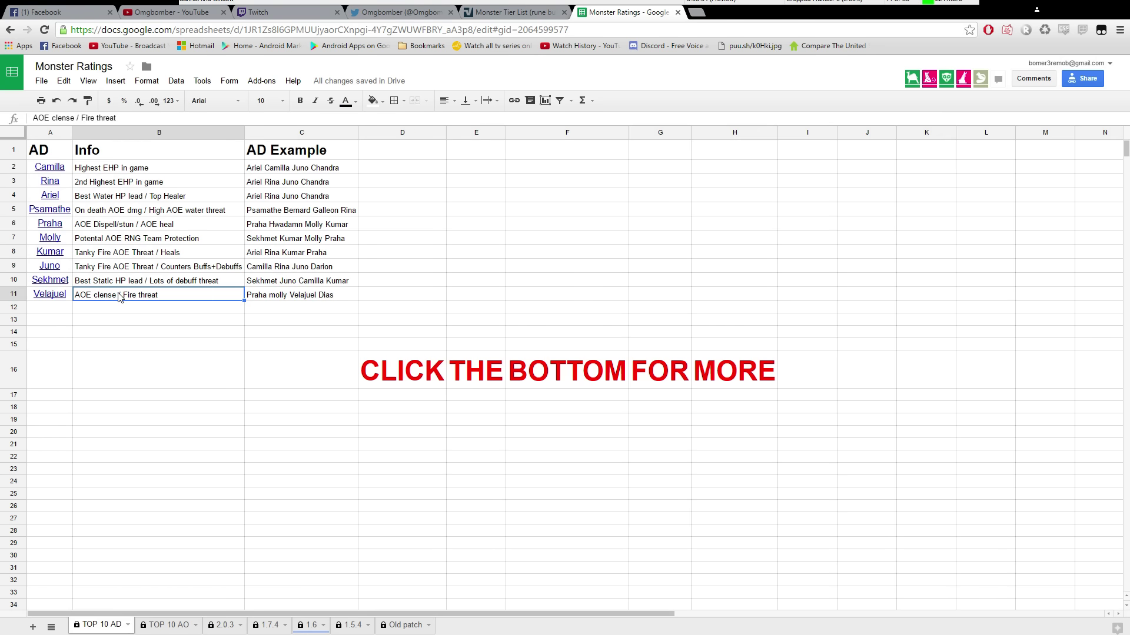
left_click(182, 309)
left_click(208, 293)
left_click(209, 309)
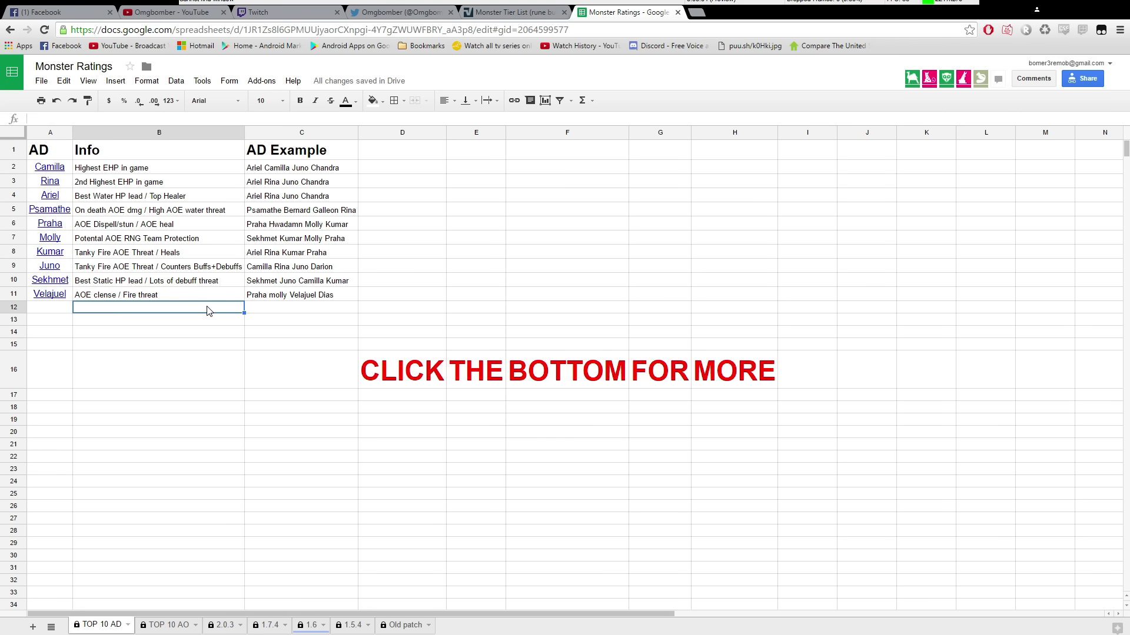
left_click(216, 298)
left_click(201, 312)
left_click(207, 298)
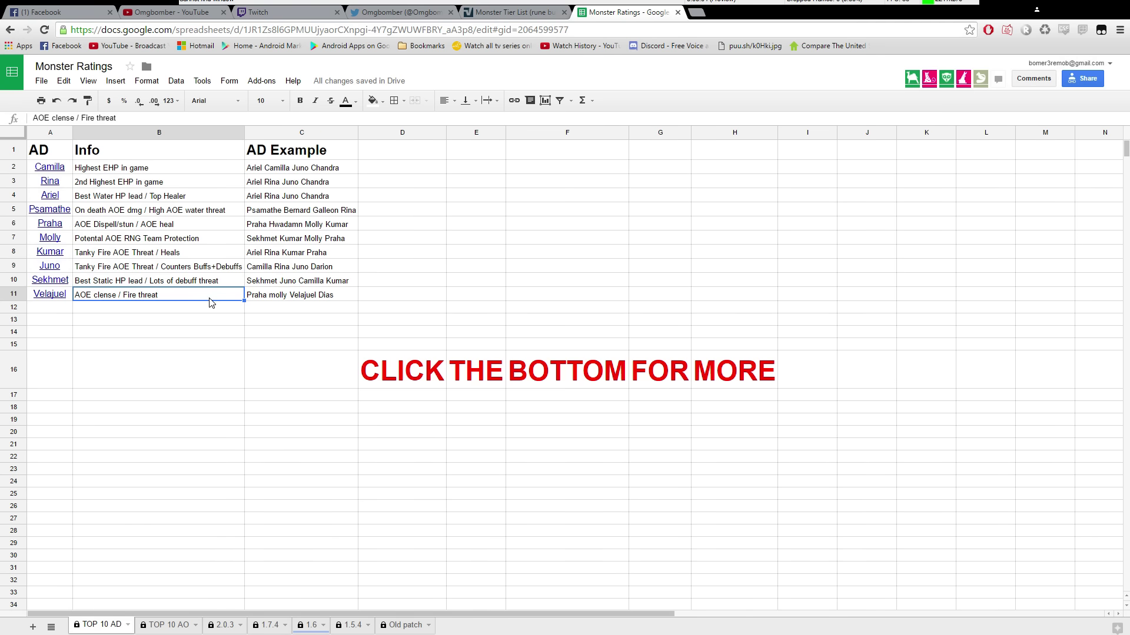
- Review Velajuel's AD example team alongside its Info entry
left_click(307, 296)
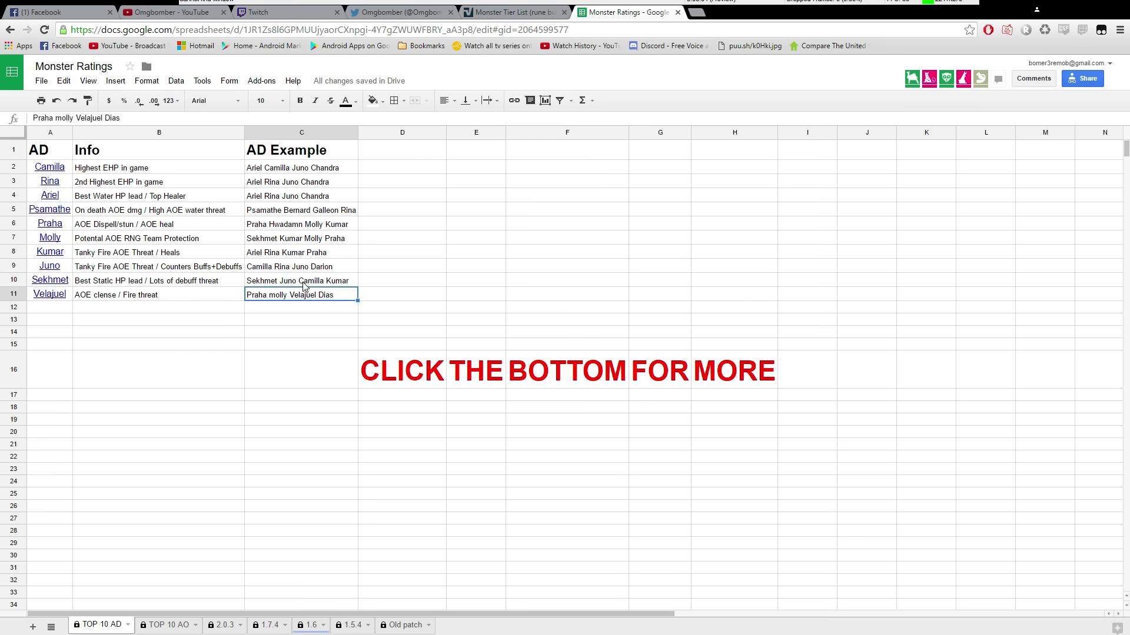
left_click(175, 298)
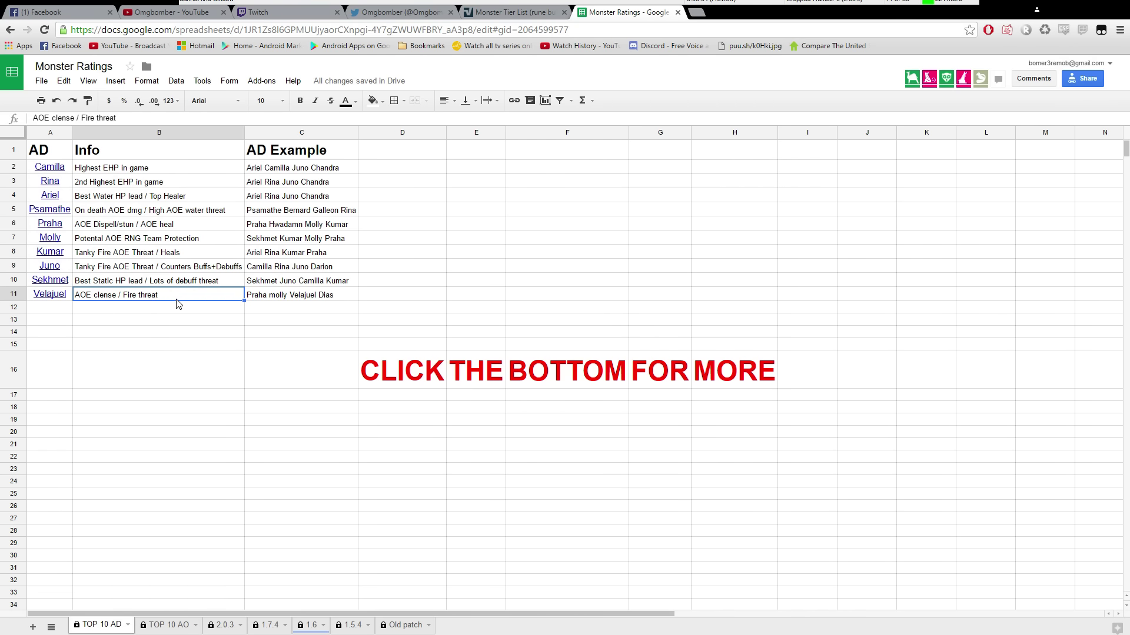
left_click(274, 300)
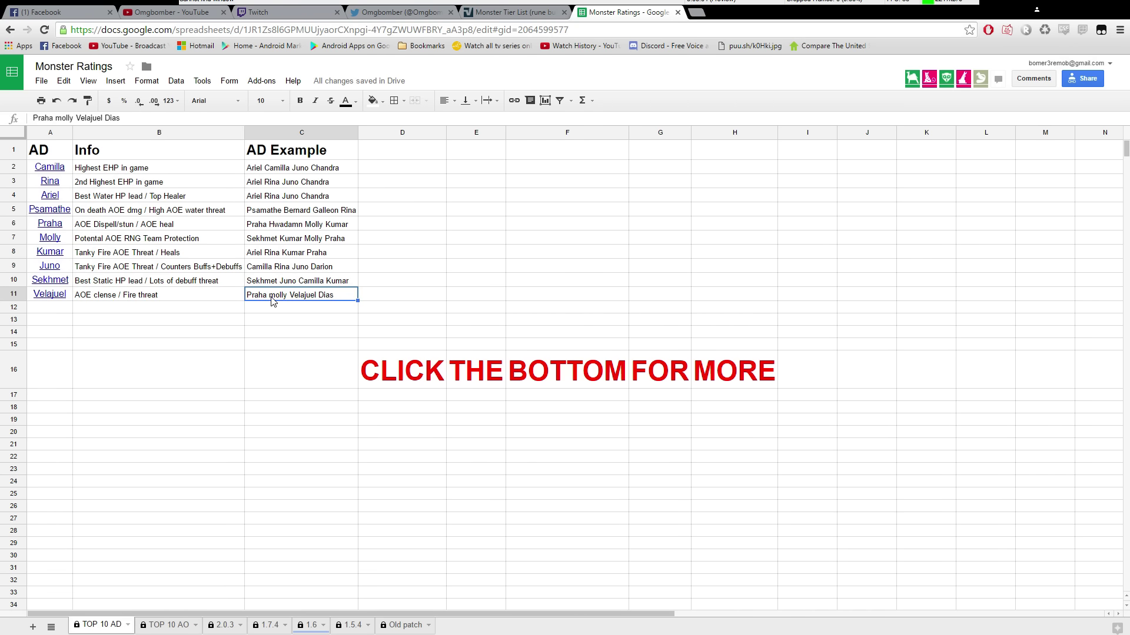
left_click(162, 298)
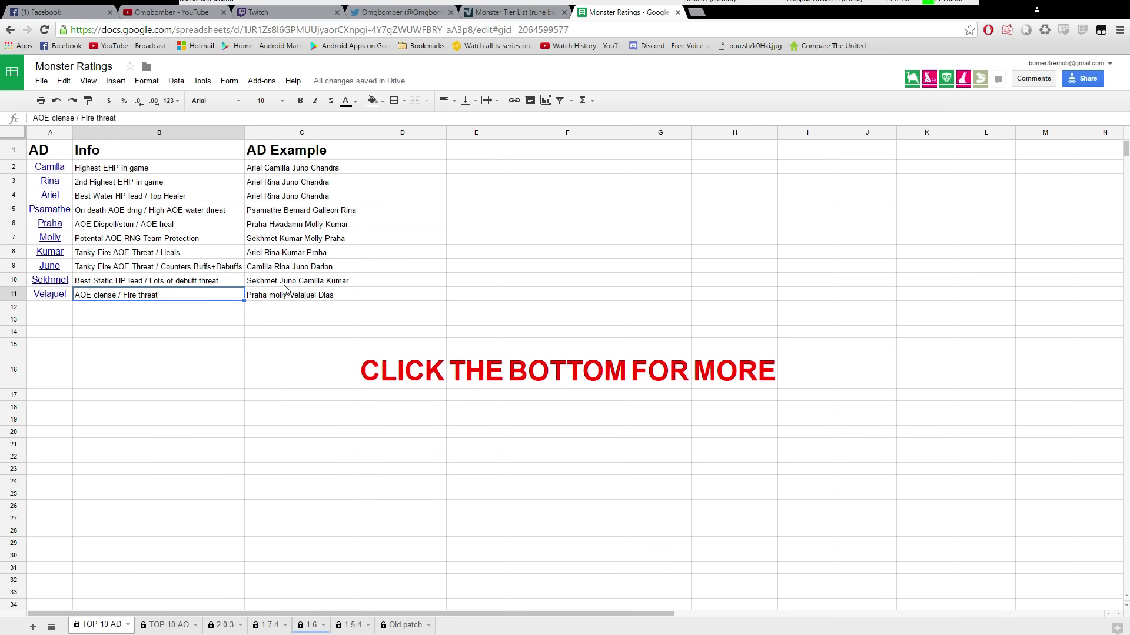
left_click(310, 300)
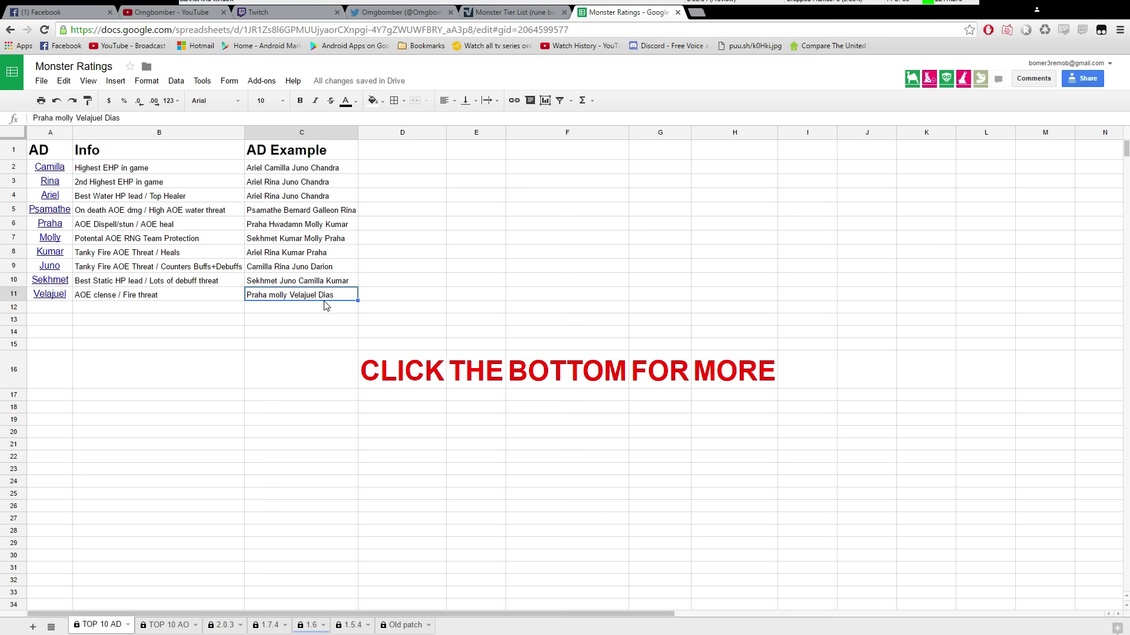
- Reread Velajuel's row on the AD sheet, focusing on its Info entry
left_click(94, 293)
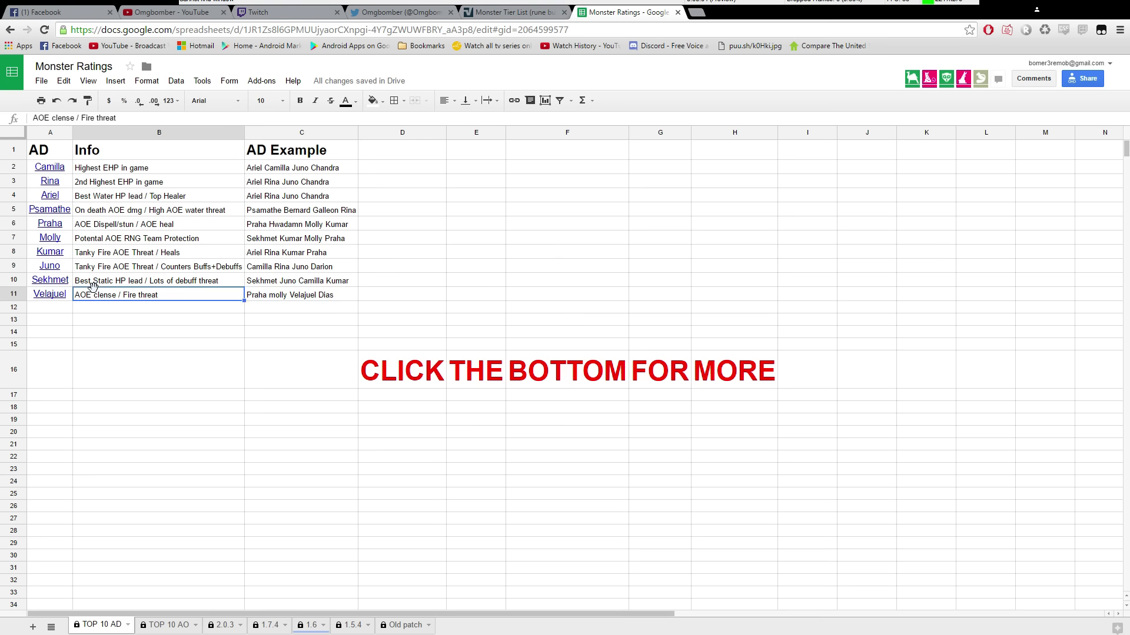
left_click(18, 293)
left_click(207, 298)
left_click(192, 310)
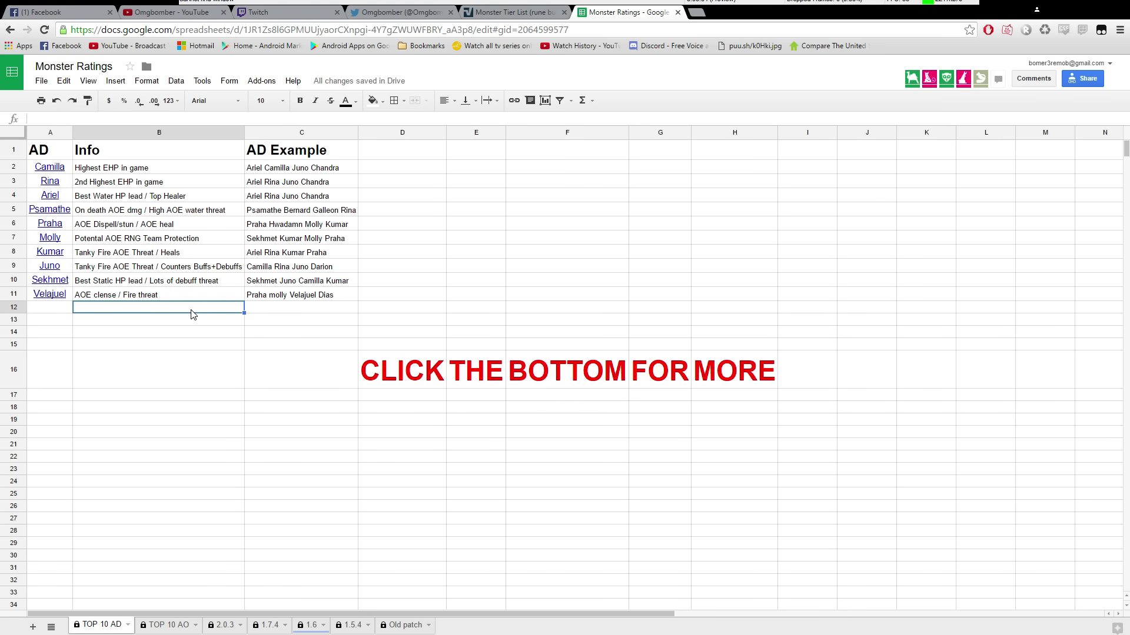
- Examine the individual members of Velajuel's AD example team, including Dias, molly and Praha
left_click(284, 297)
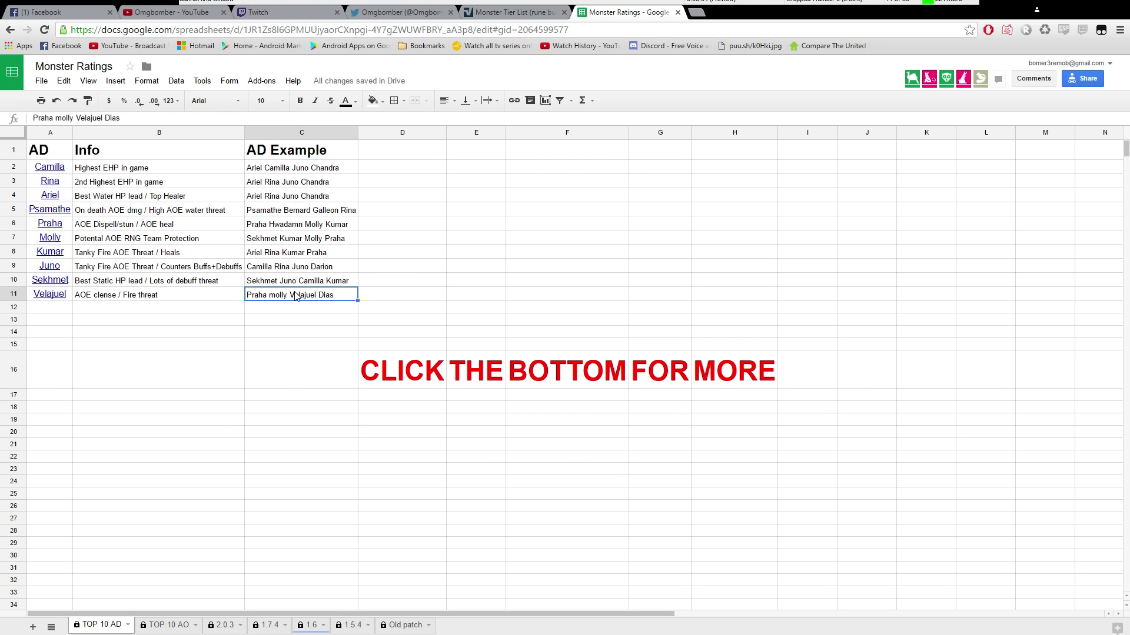
double_click(327, 295)
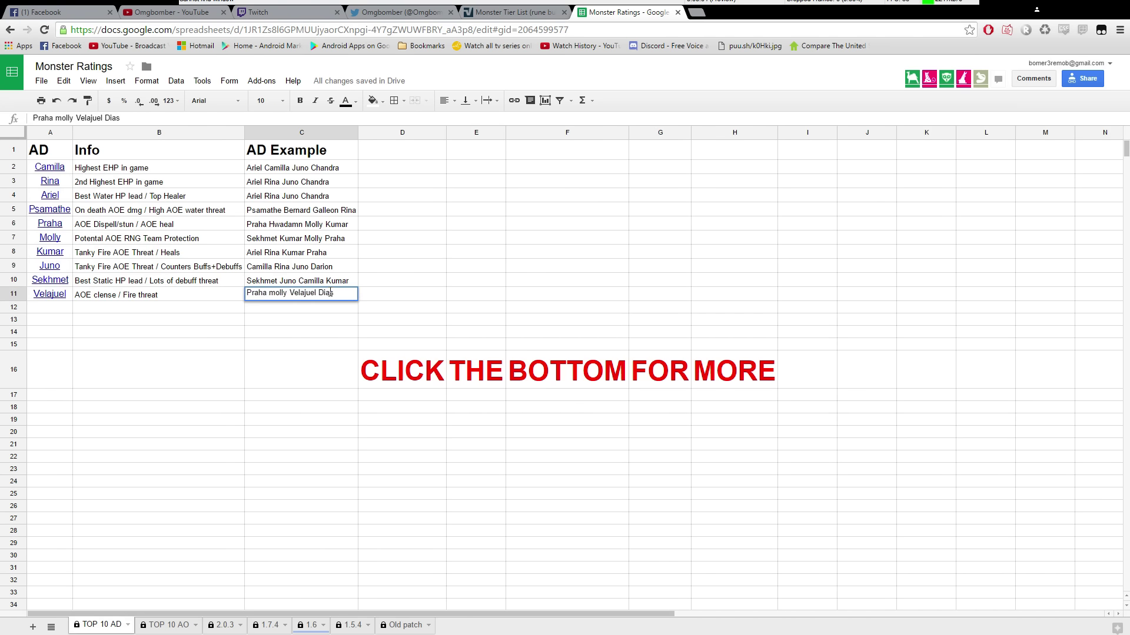
left_click_drag(335, 294, 325, 296)
left_click(281, 293)
double_click(280, 293)
left_click(269, 307)
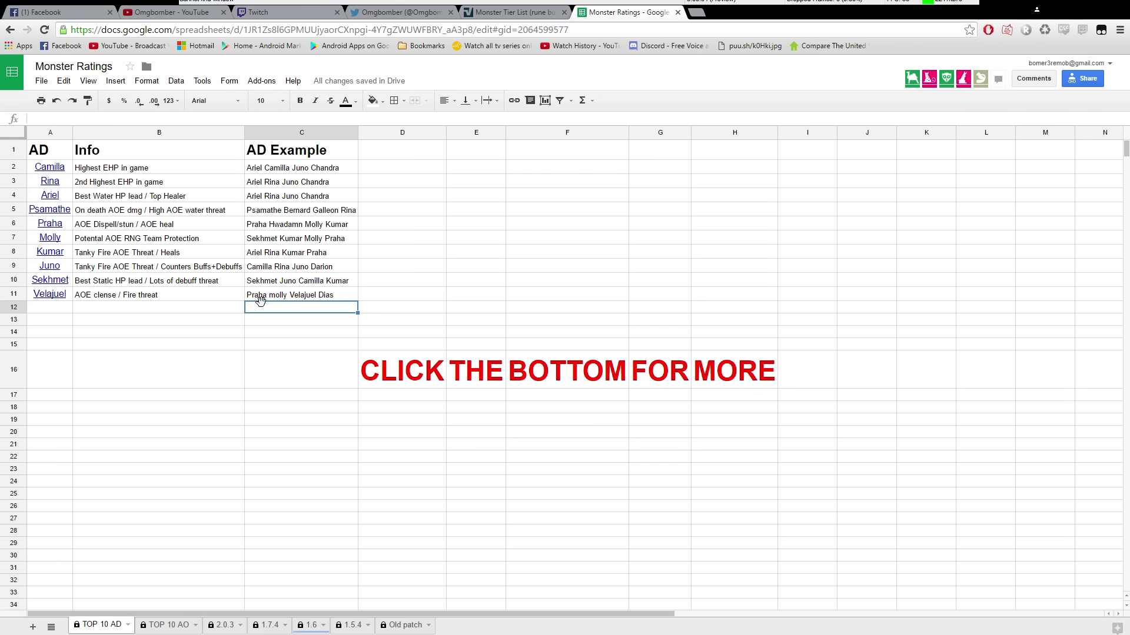
triple_click(268, 294)
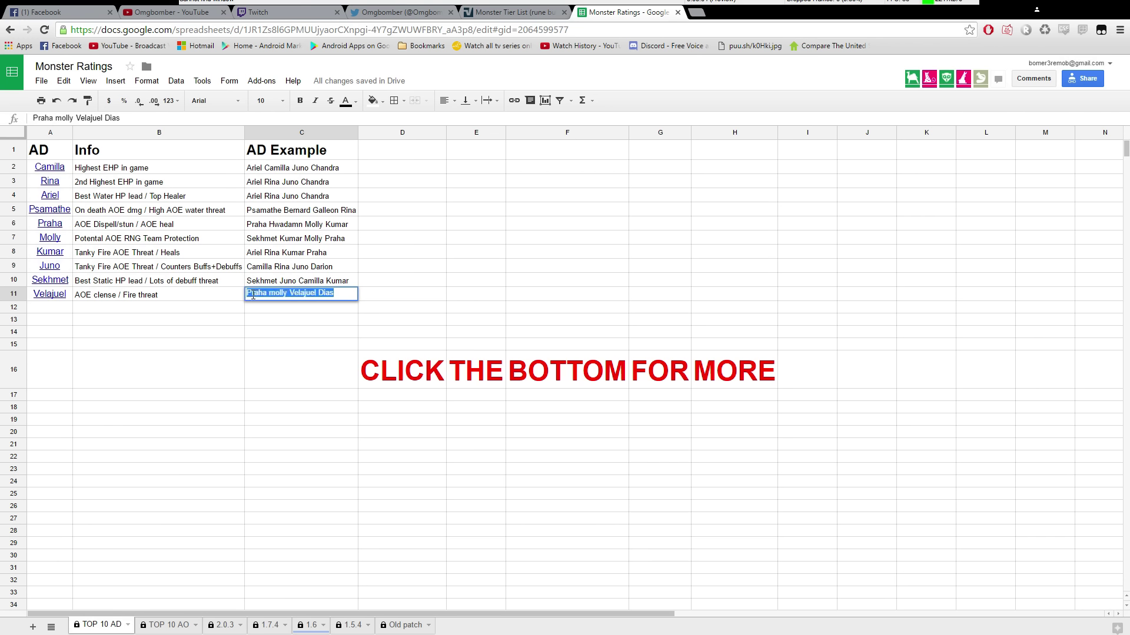
left_click(266, 295)
triple_click(260, 294)
left_click(274, 320)
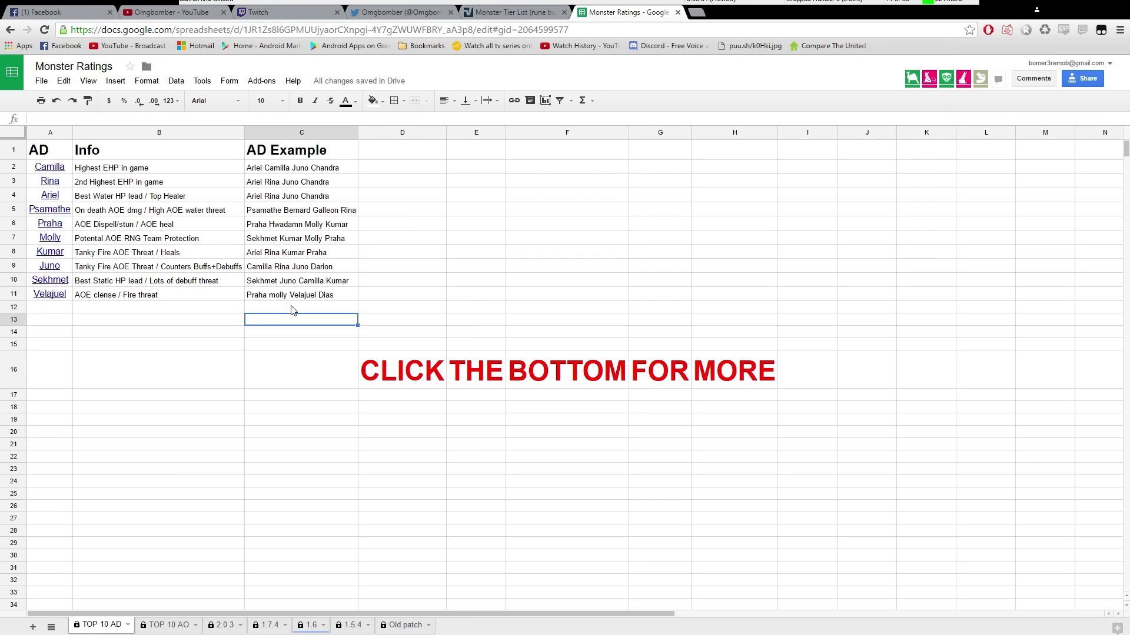
left_click(297, 298)
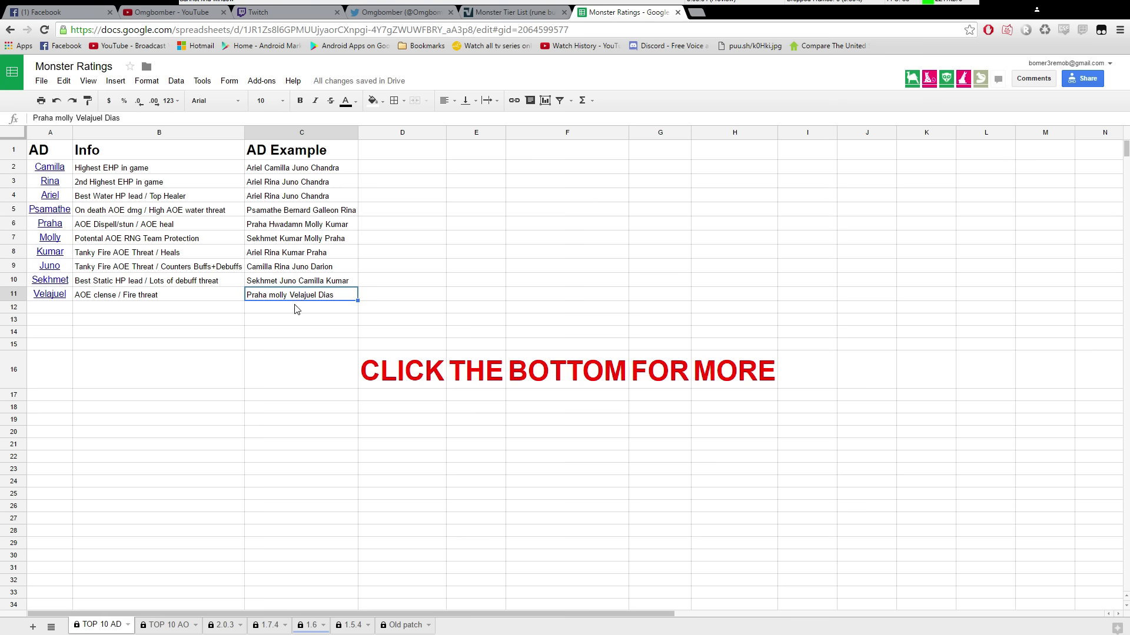
- Open the TOP 10 AO sheet and compare its first entry, Tiana, with Camilla's entry on the TOP 10 AD sheet
left_click(165, 627)
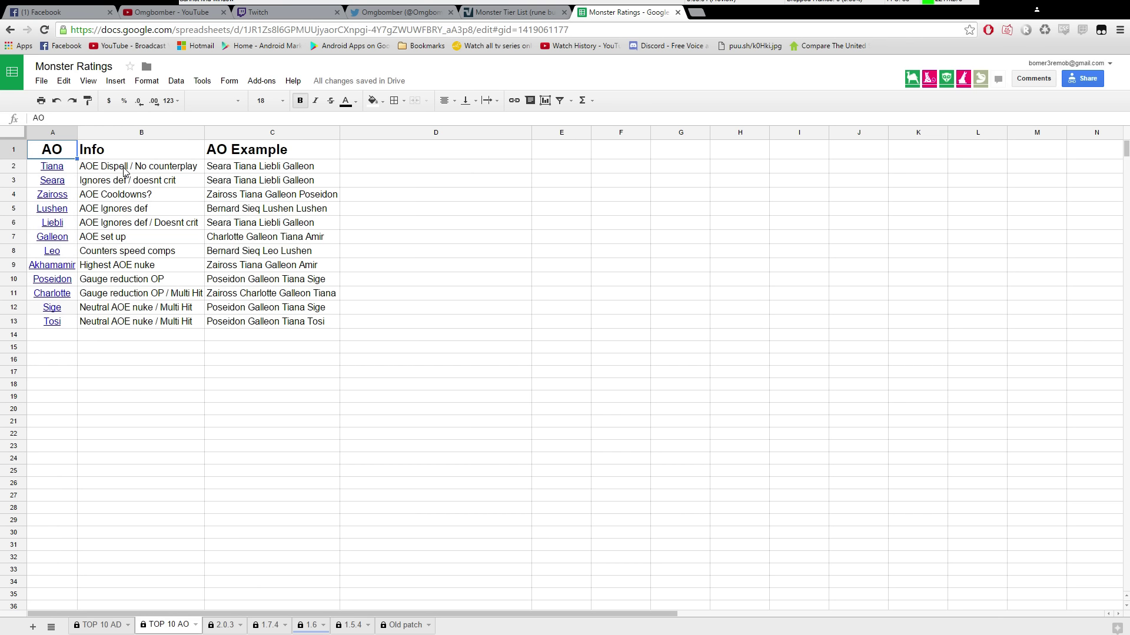
left_click(176, 170)
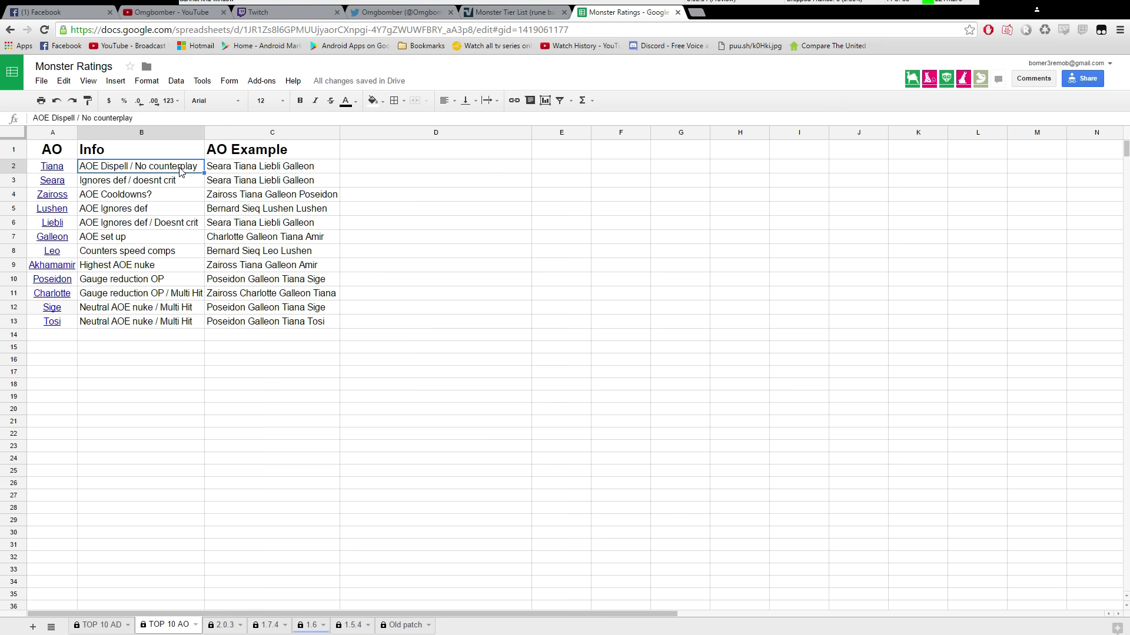
left_click(109, 627)
left_click(92, 169)
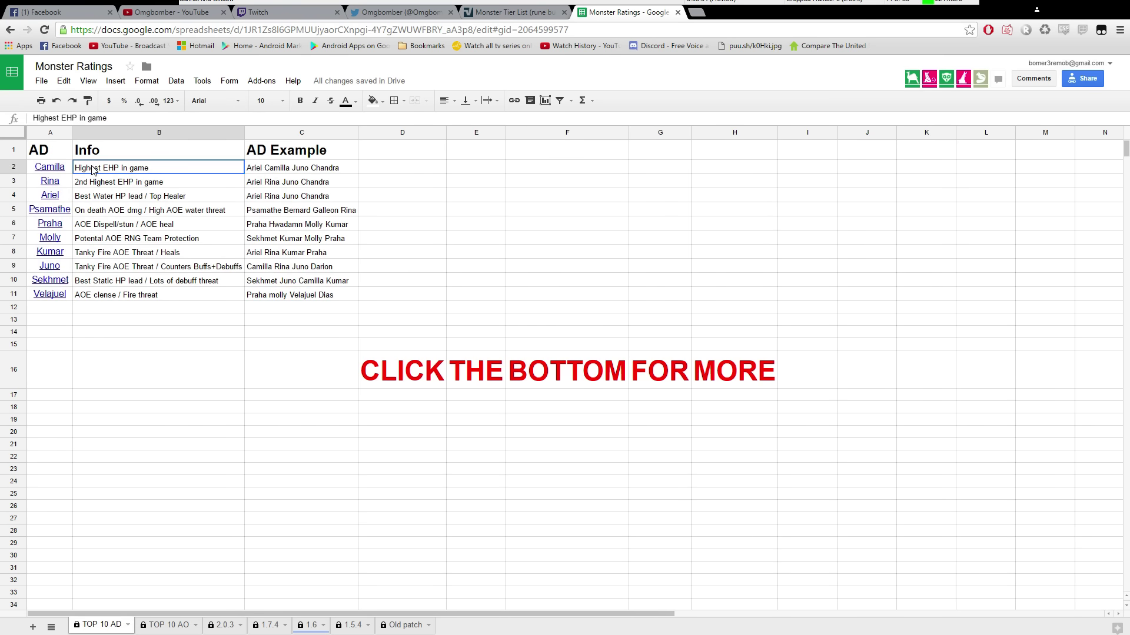
mouse_move(28, 166)
left_click(154, 626)
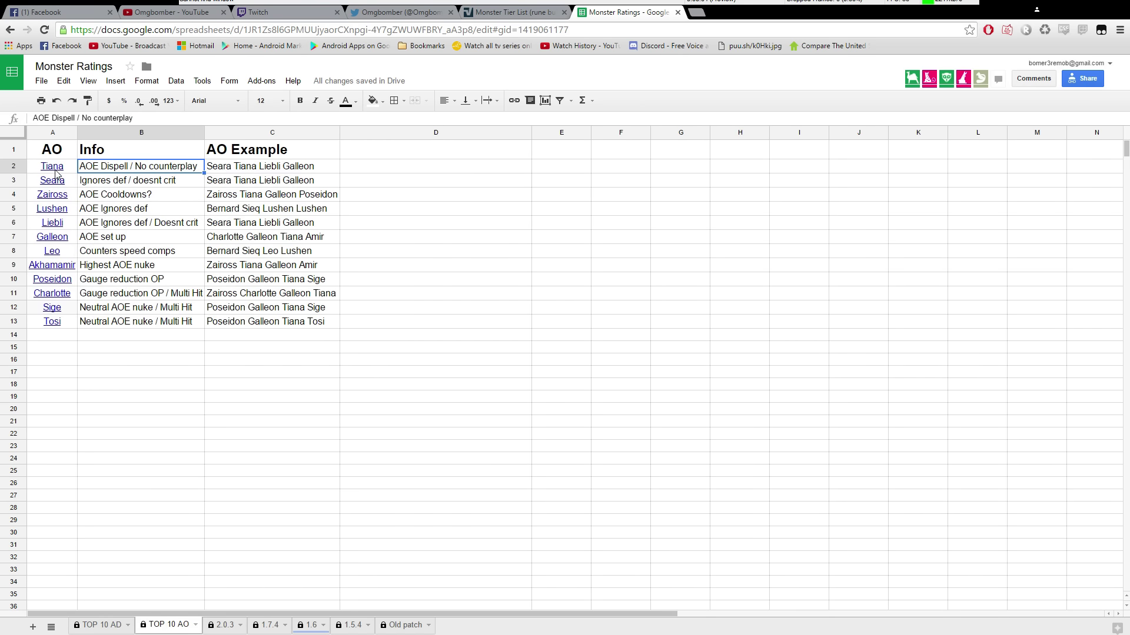
- Examine Tiana's row on the AO sheet, focusing on the Info entry about AOE dispel and no counterplay
left_click(13, 168)
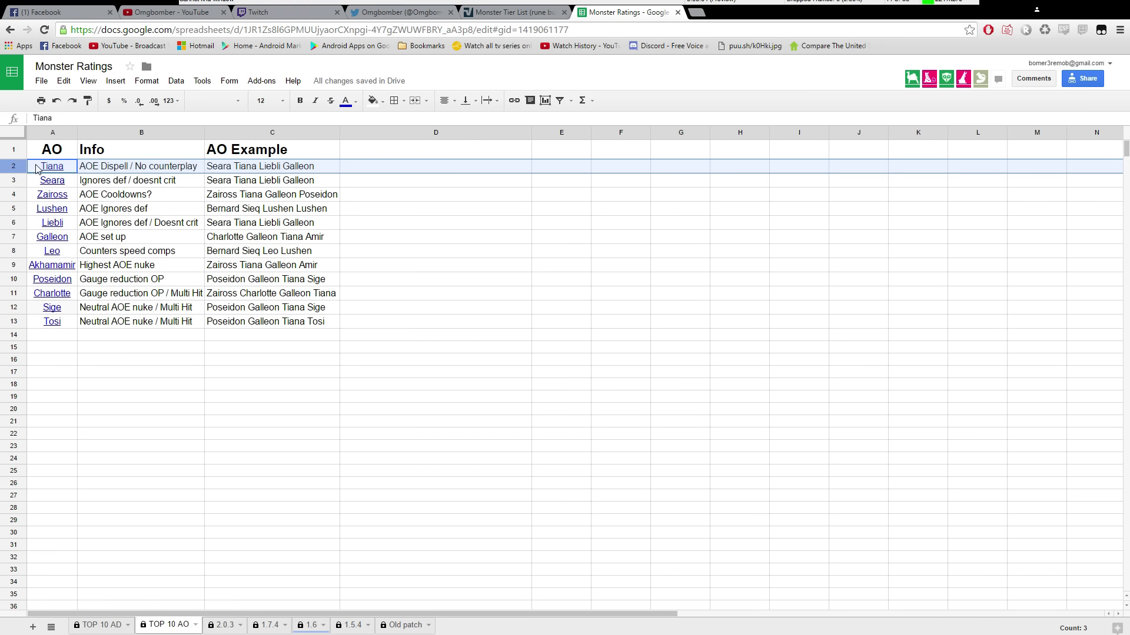
left_click(163, 170)
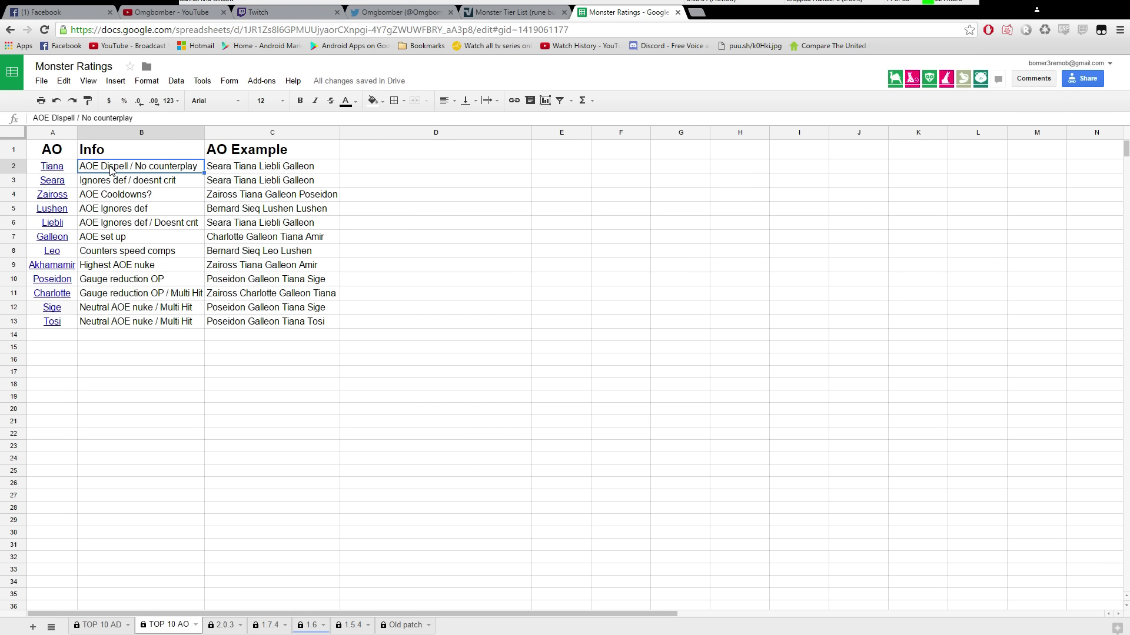
double_click(167, 171)
double_click(173, 165)
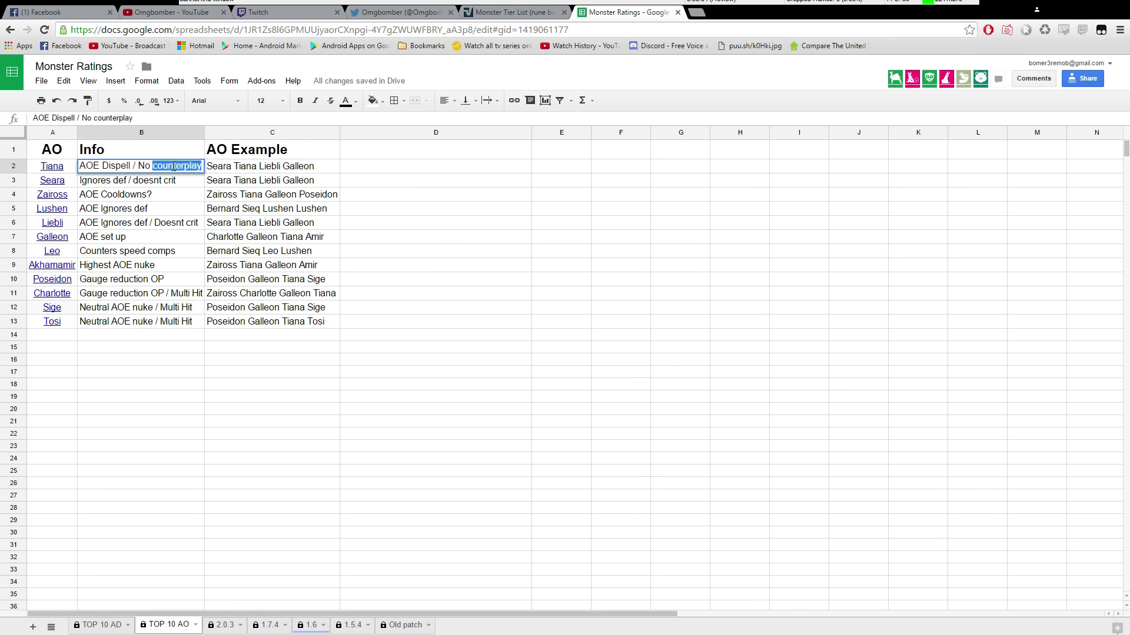
left_click(180, 151)
left_click(177, 171)
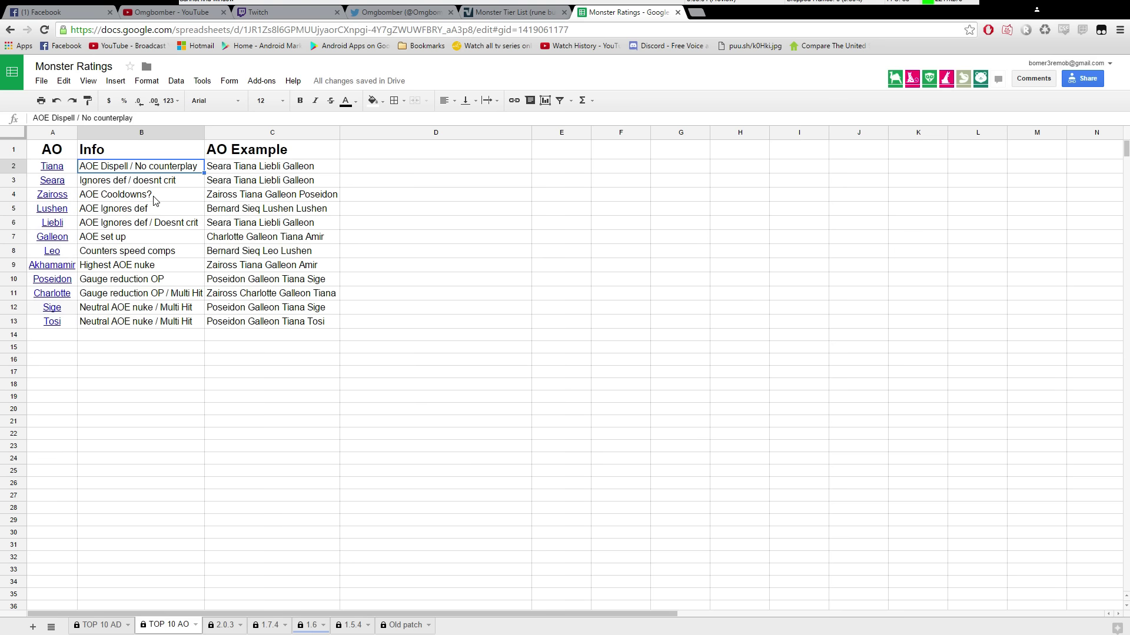
- Read through the AO example teams from Tiana down to Tosi, and recheck those of Sige, Charlotte and Poseidon
left_click(250, 167)
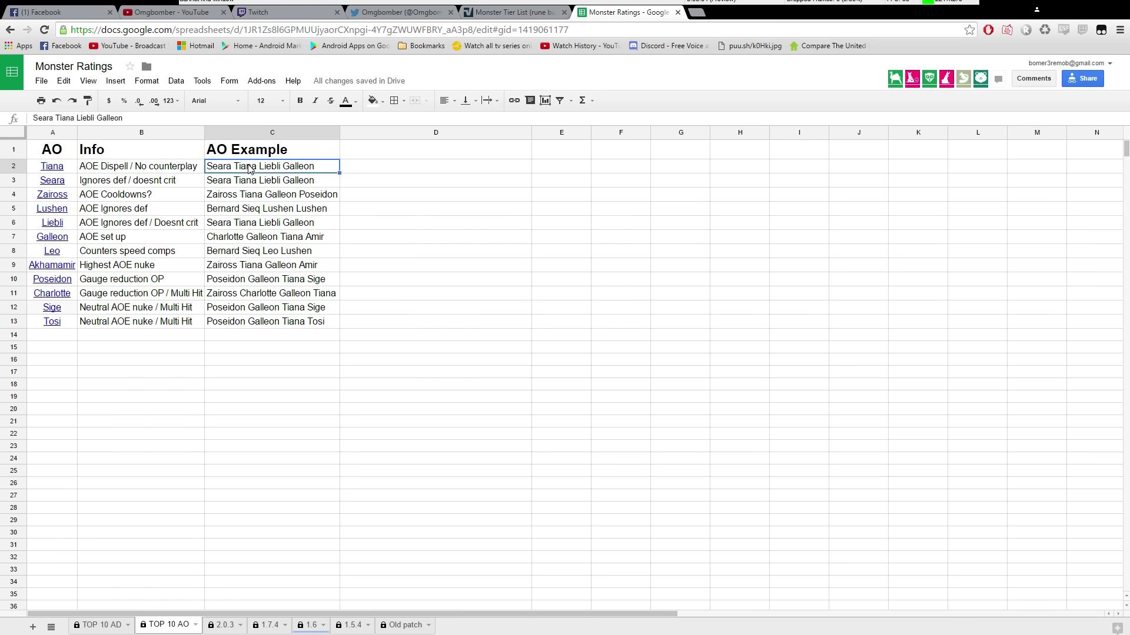
left_click(249, 182)
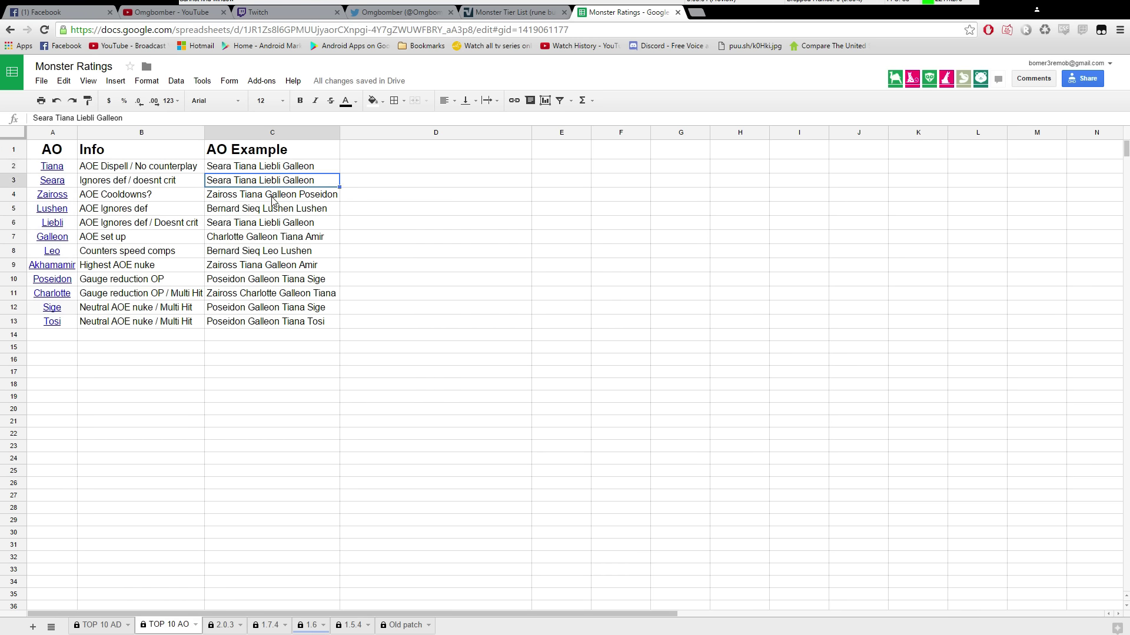
left_click(294, 196)
left_click(301, 211)
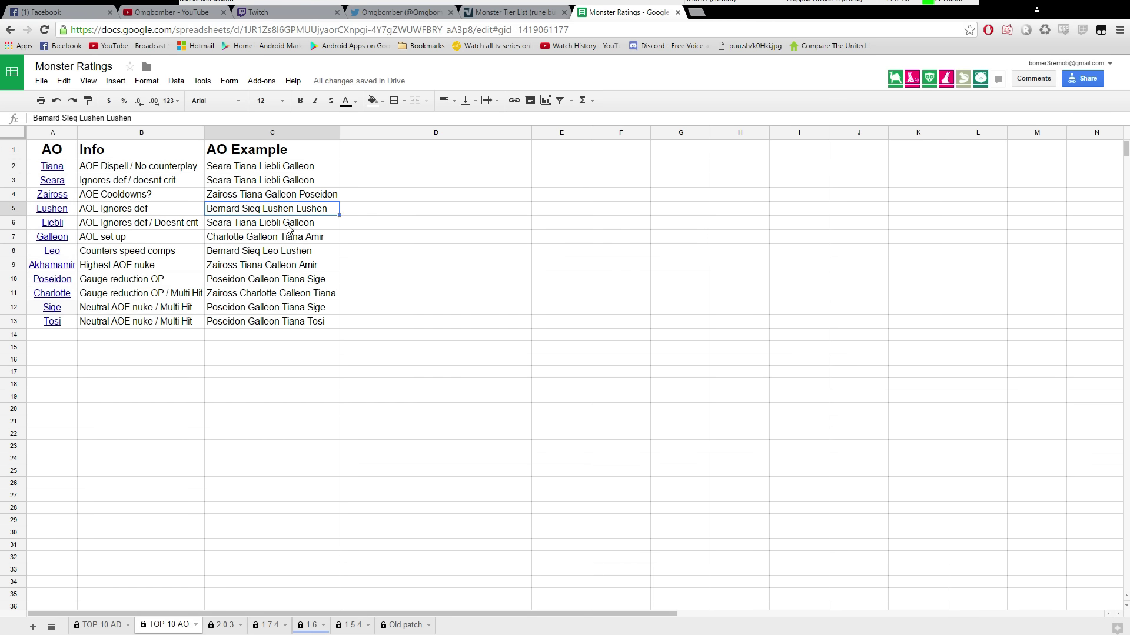
left_click(288, 227)
left_click(287, 240)
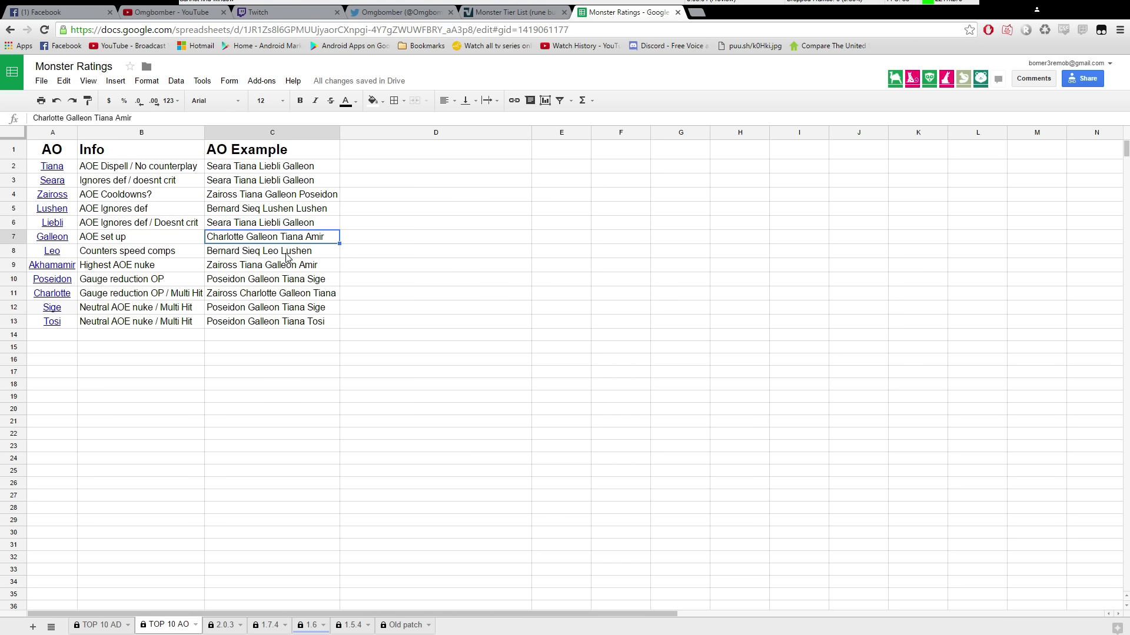
left_click(289, 253)
left_click(290, 270)
left_click(292, 281)
left_click(297, 294)
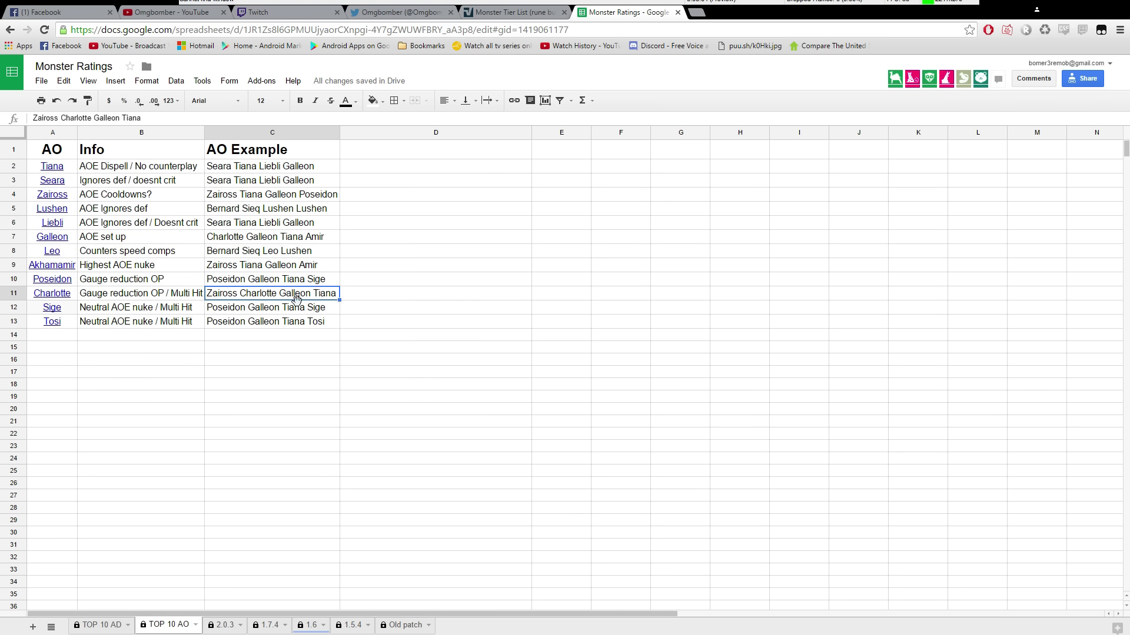
left_click(300, 309)
left_click(300, 323)
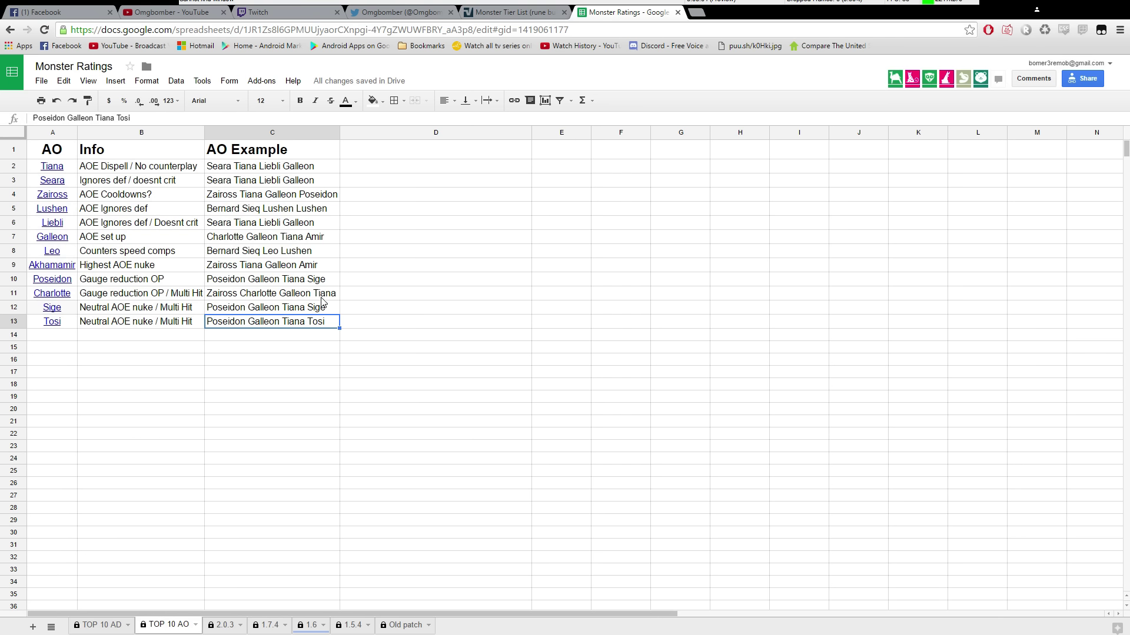
left_click(290, 312)
left_click(308, 298)
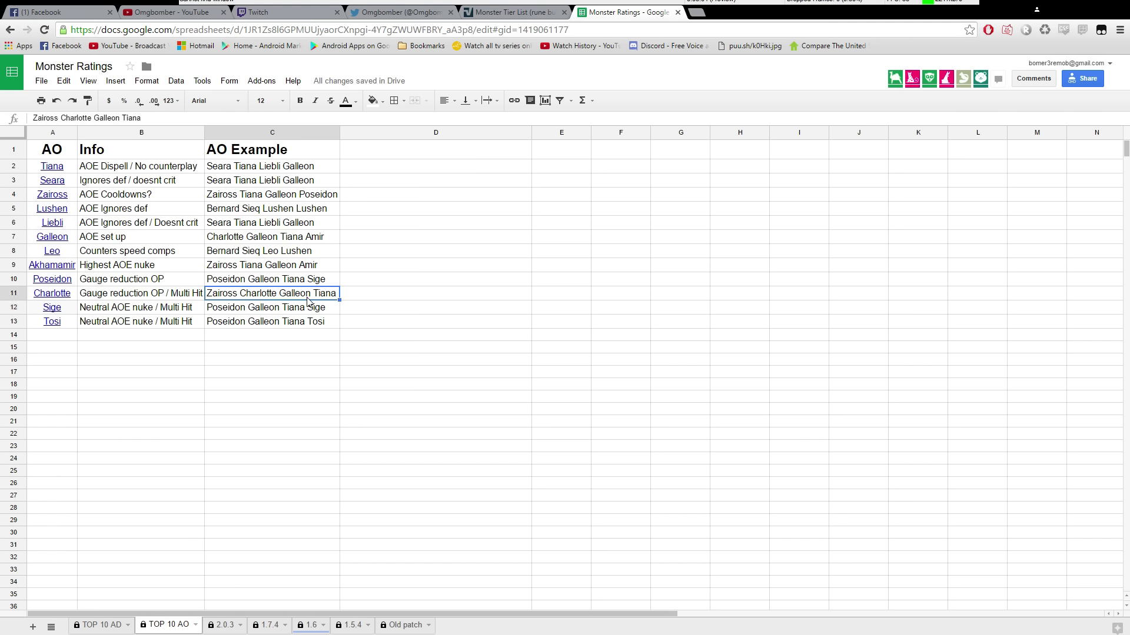
left_click(307, 282)
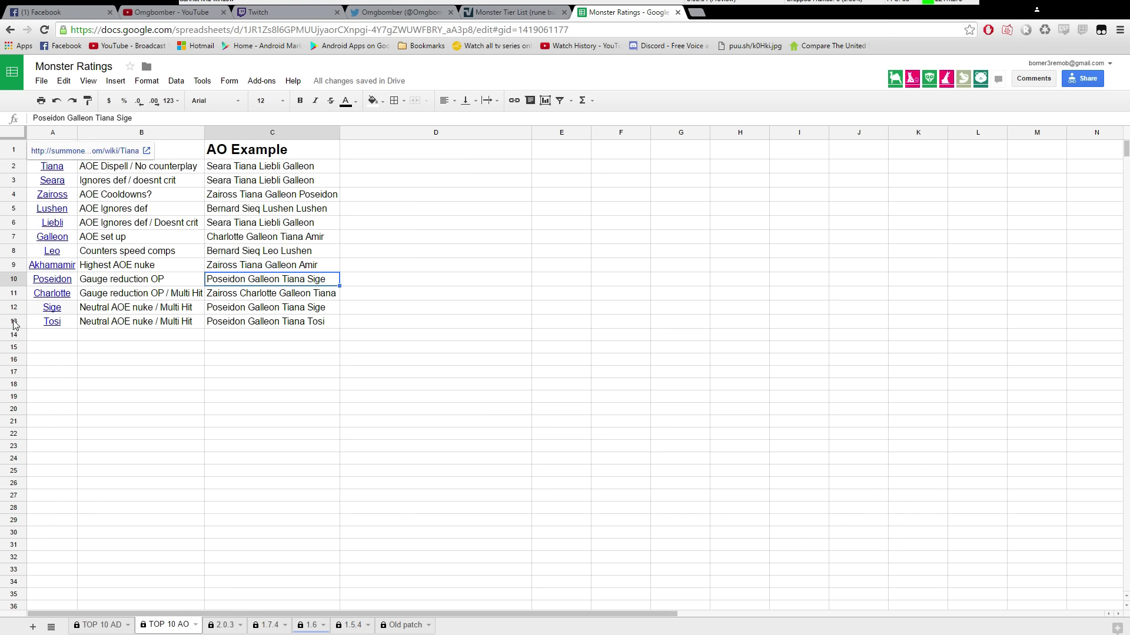
- Compare the AO example teams of Sige and Tosi
key("Down")
key("Down")
key("Down")
left_click(96, 307)
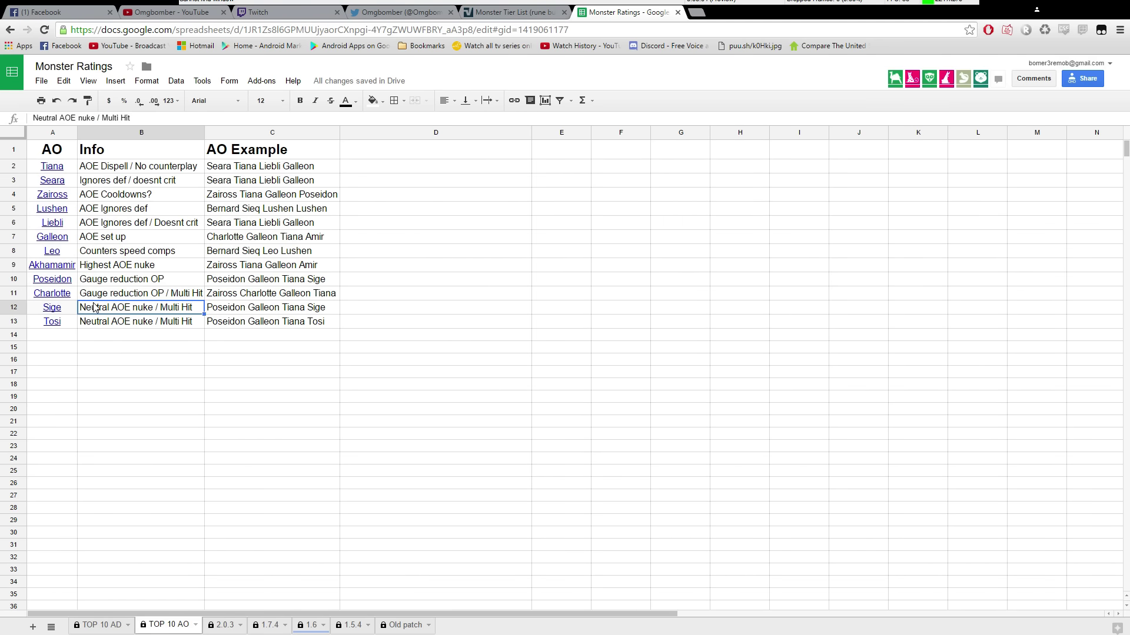
left_click(287, 322)
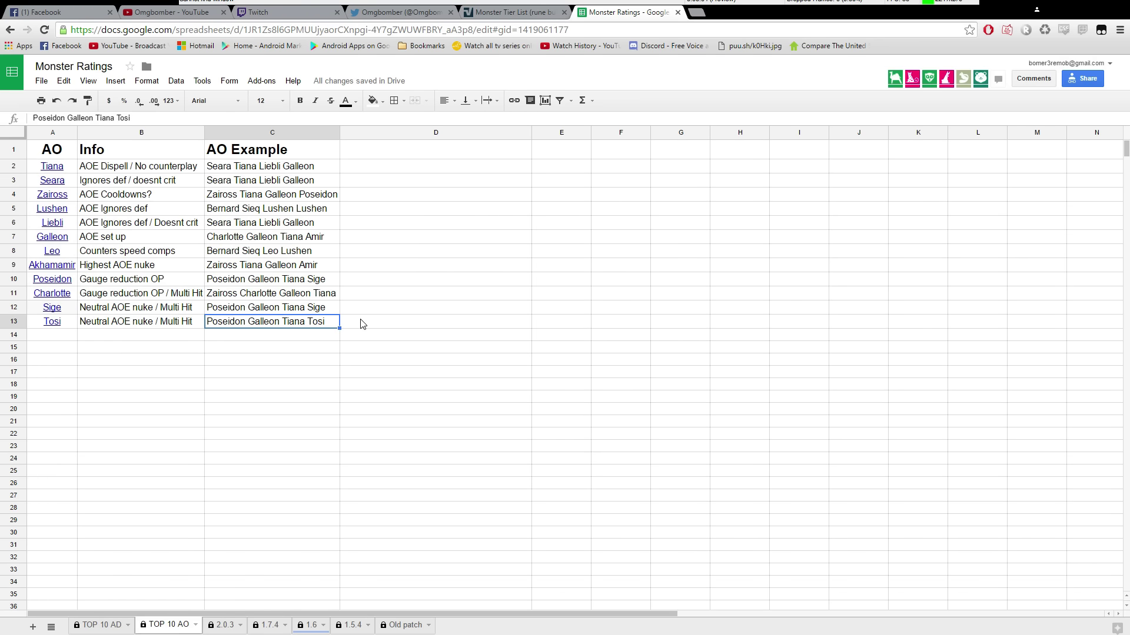
left_click(271, 309)
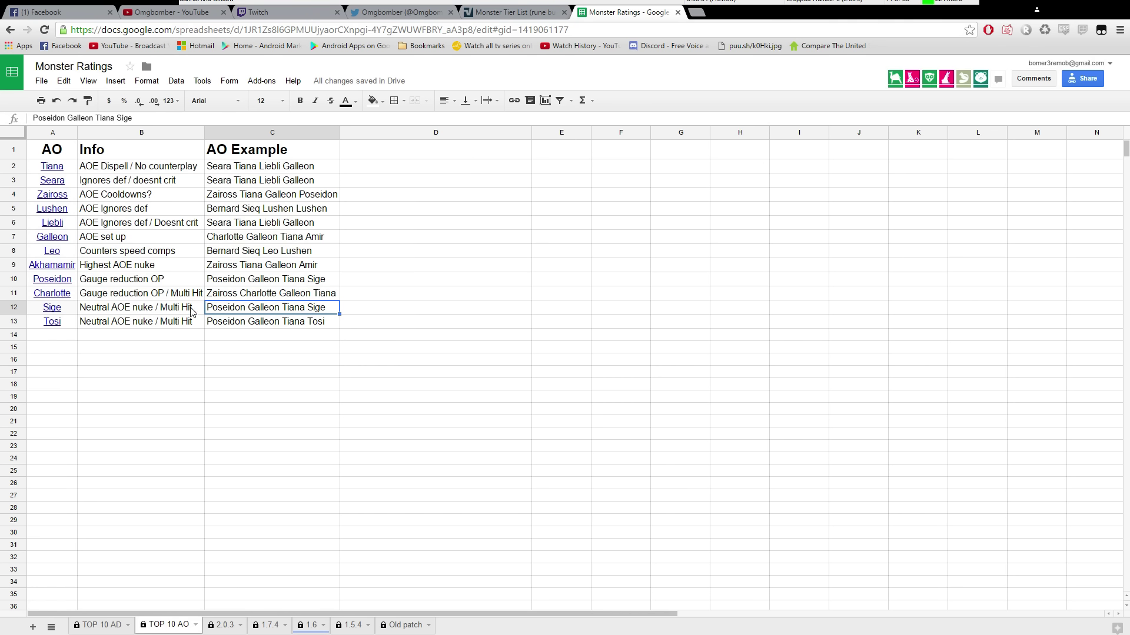
left_click(234, 323)
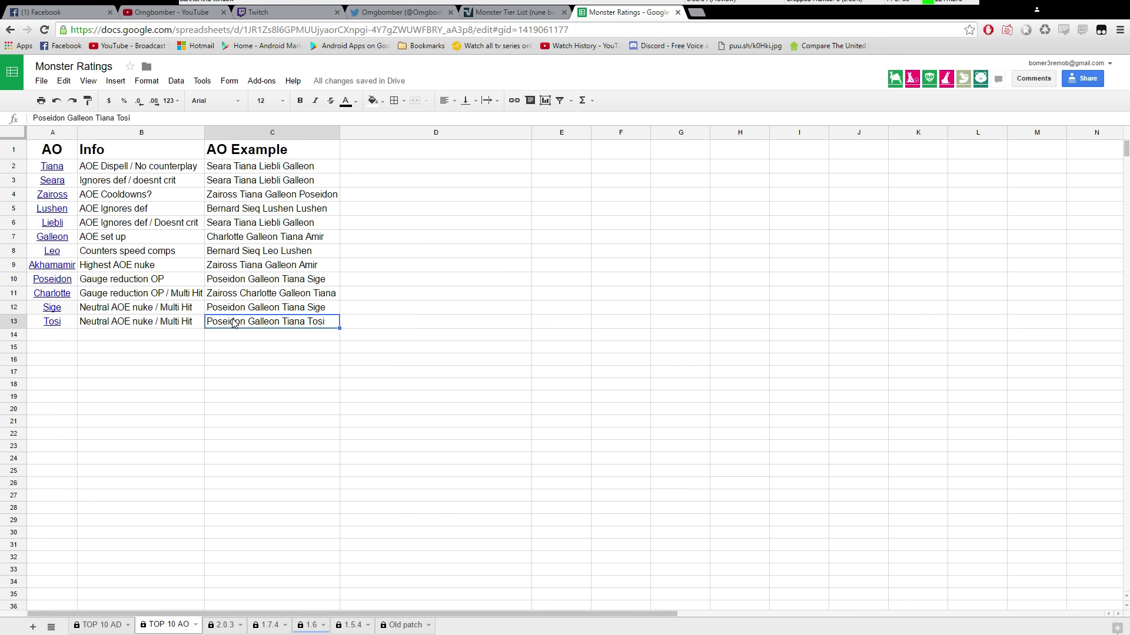
left_click(245, 307)
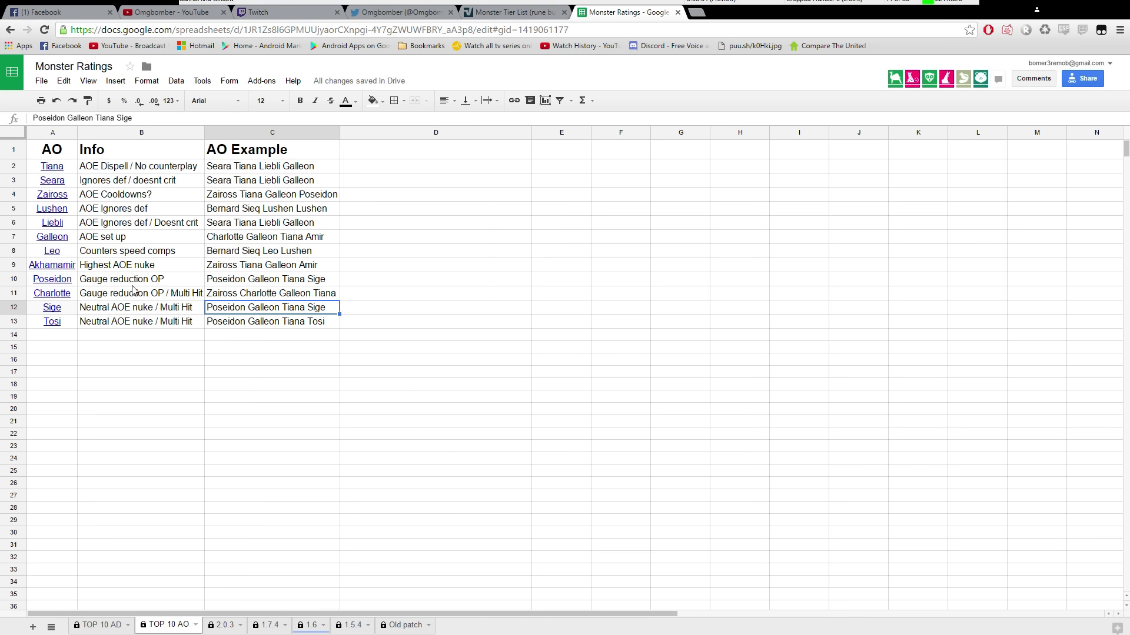
- Compare the Info entries of Sige and Tosi about neutral AOE nukes and multi hits
left_click(142, 325)
left_click(191, 312)
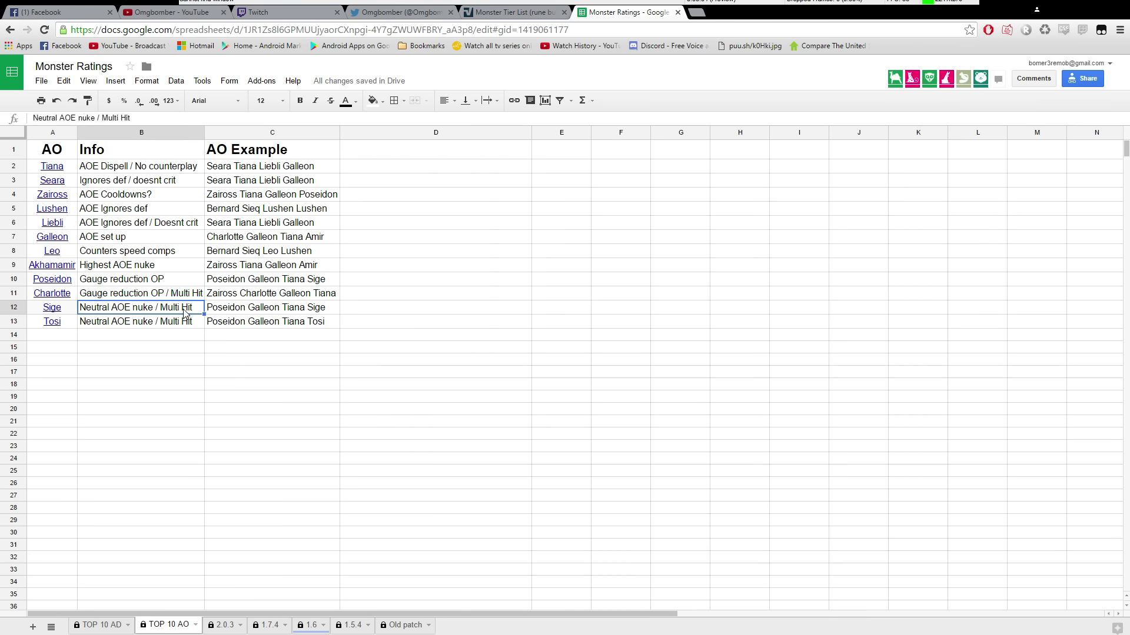
left_click(167, 324)
left_click(170, 299)
left_click(170, 303)
left_click(158, 327)
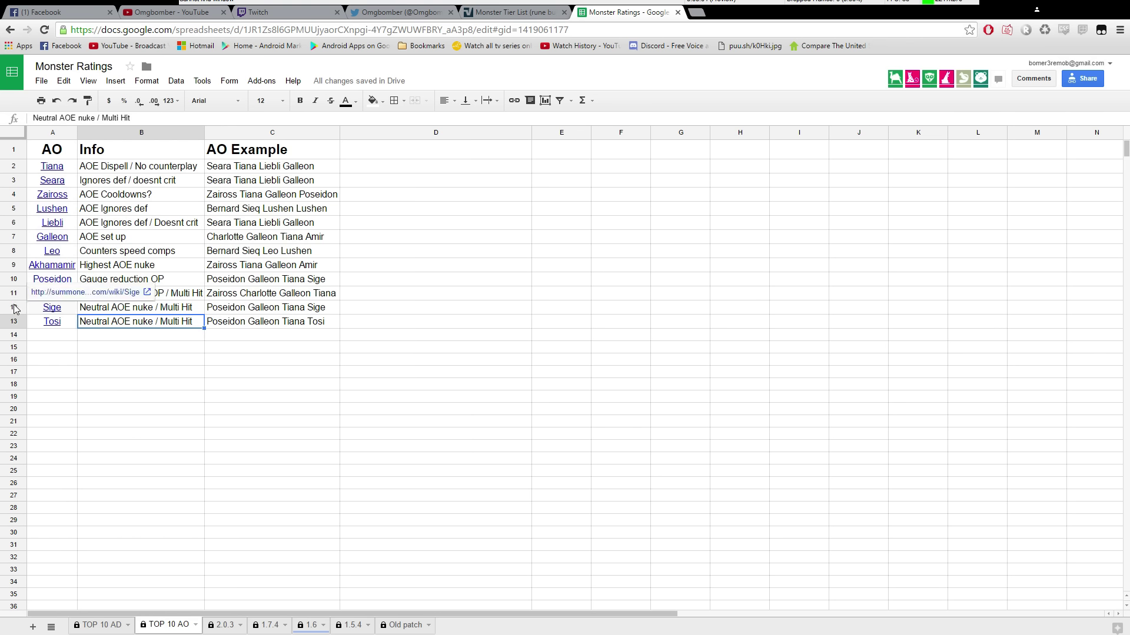
key("Up")
left_click(175, 327)
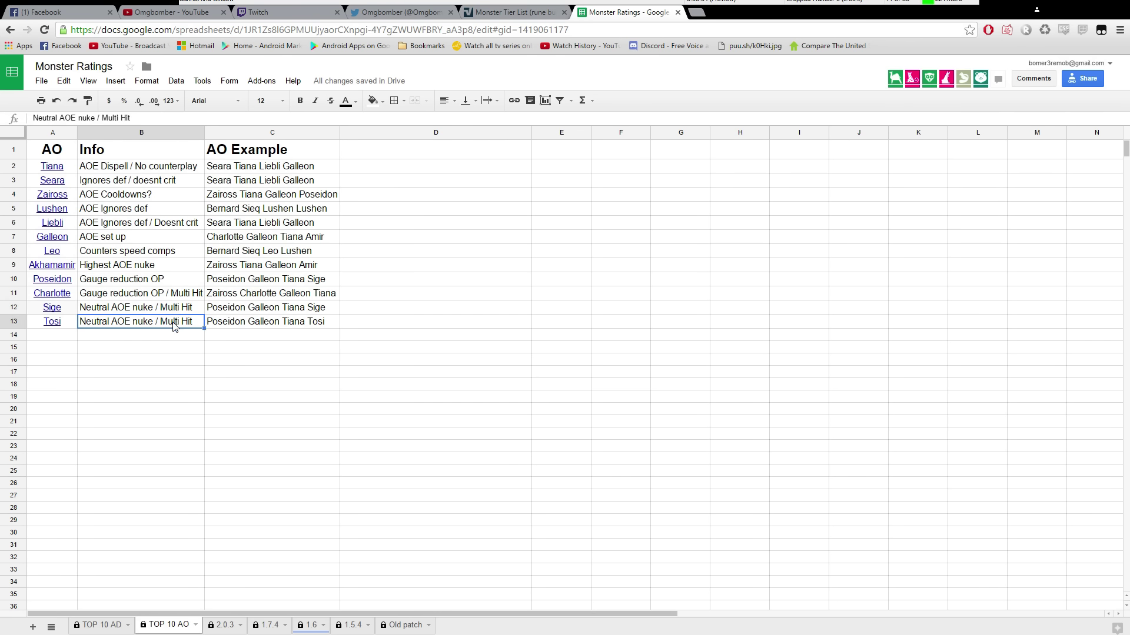
- Review Akhamamir's Info entry and compare the gauge reduction entries of Poseidon and Charlotte
left_click(120, 271)
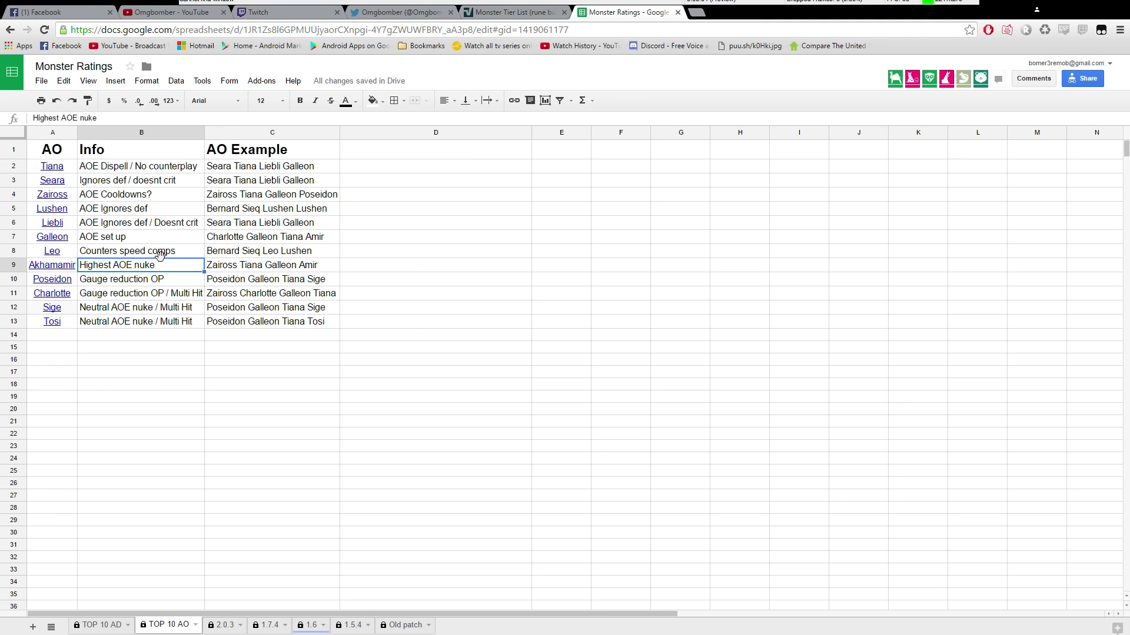
left_click(161, 281)
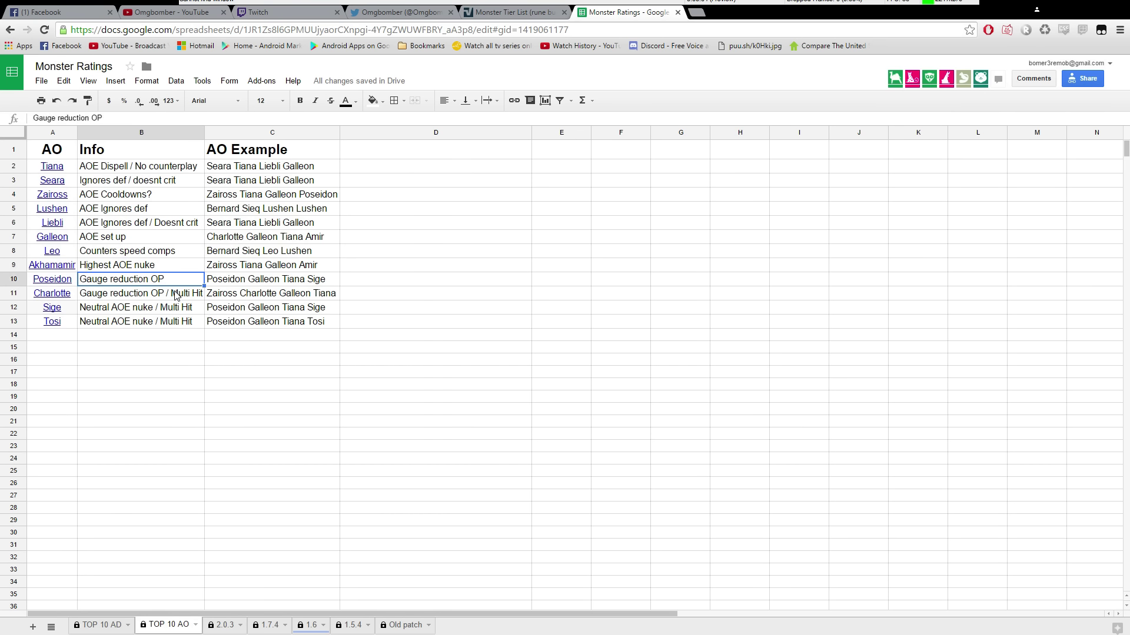
left_click(175, 295)
left_click(177, 283)
left_click(172, 294)
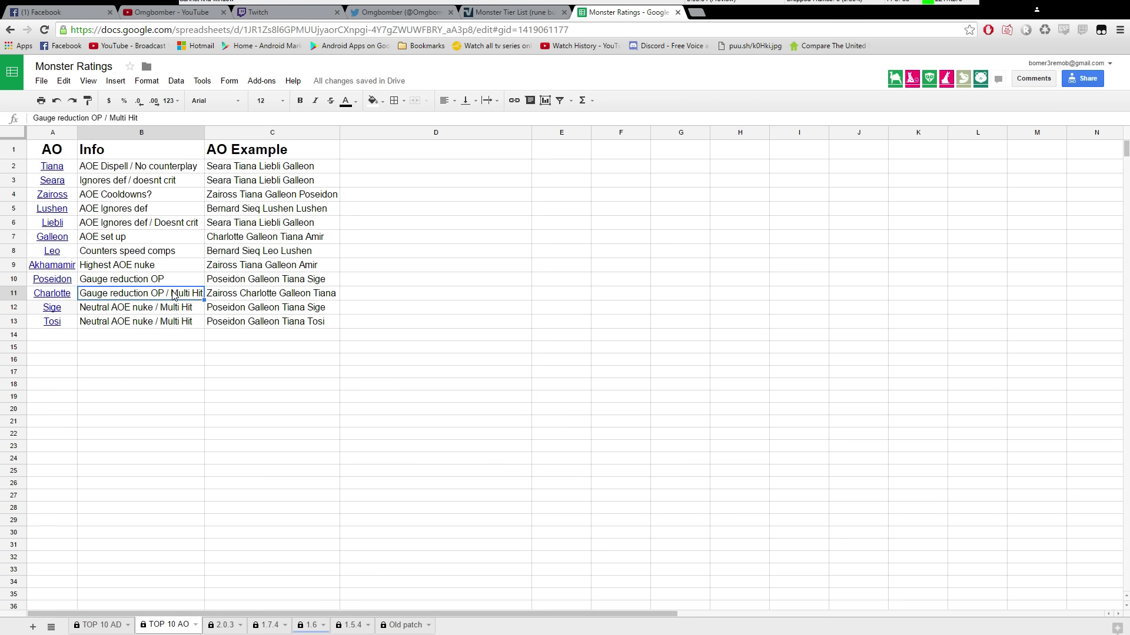
- Recheck the gauge reduction Info entries of Poseidon and Charlotte against each other
left_click(174, 279)
left_click(181, 294)
left_click(178, 281)
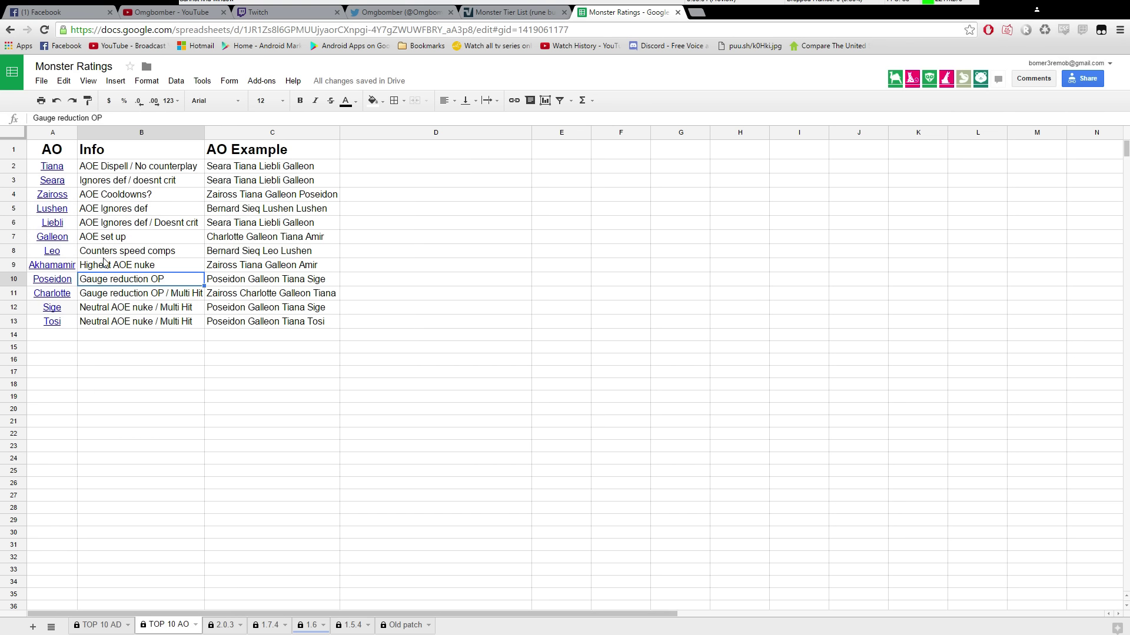
- Review the Info entries of Seara, Zaiross, Lushen and Liebli, focusing on which monsters ignore defence
left_click(124, 183)
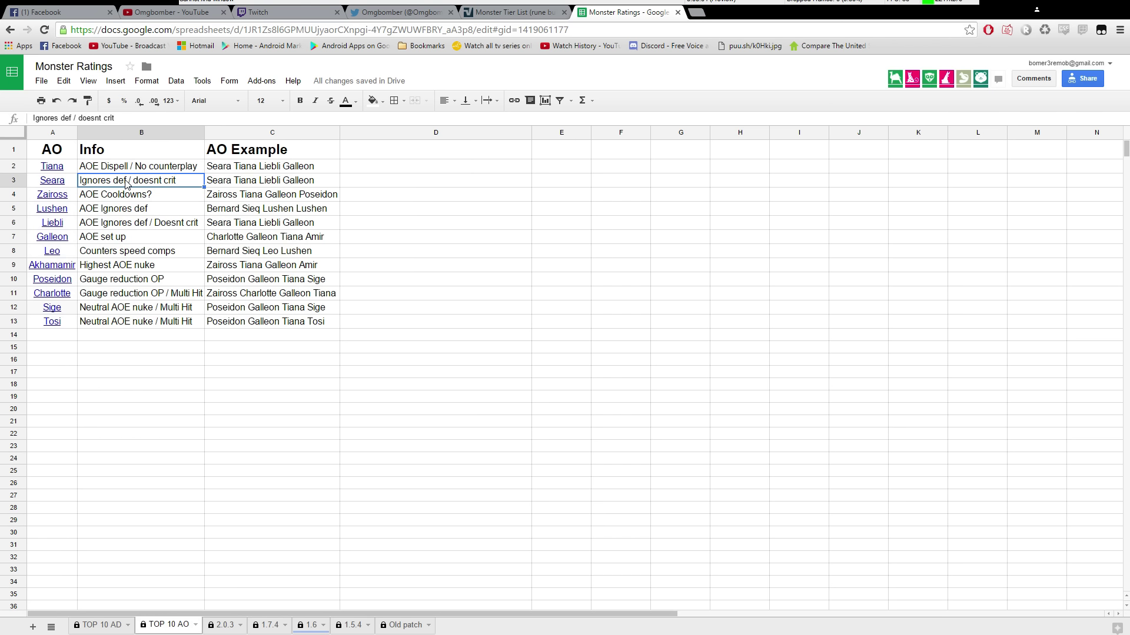
left_click(121, 200)
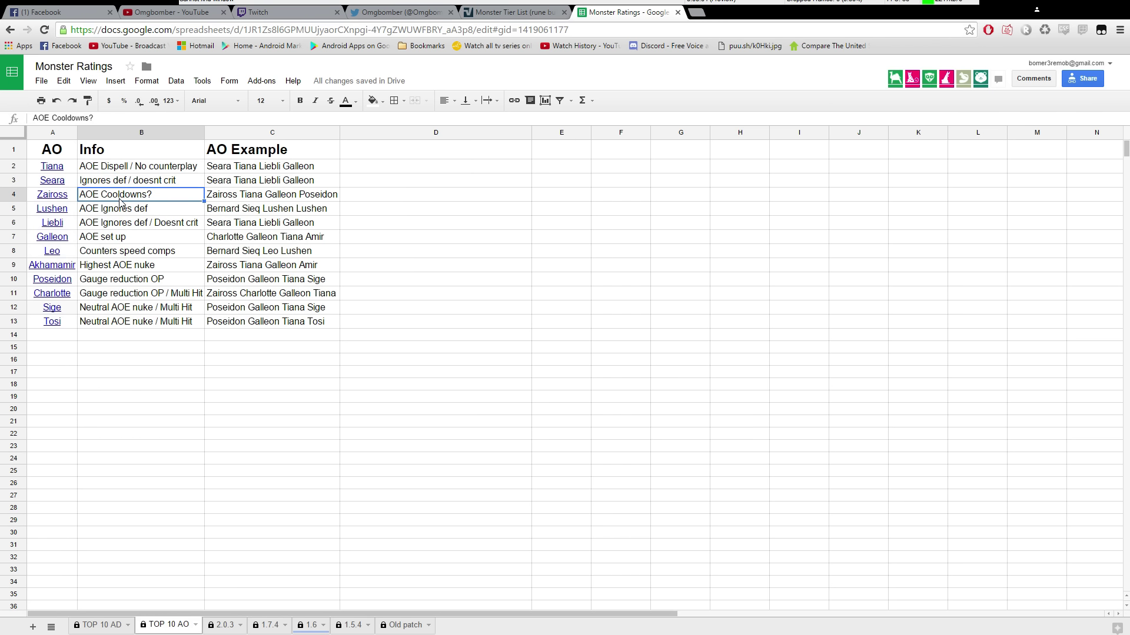
left_click(147, 210)
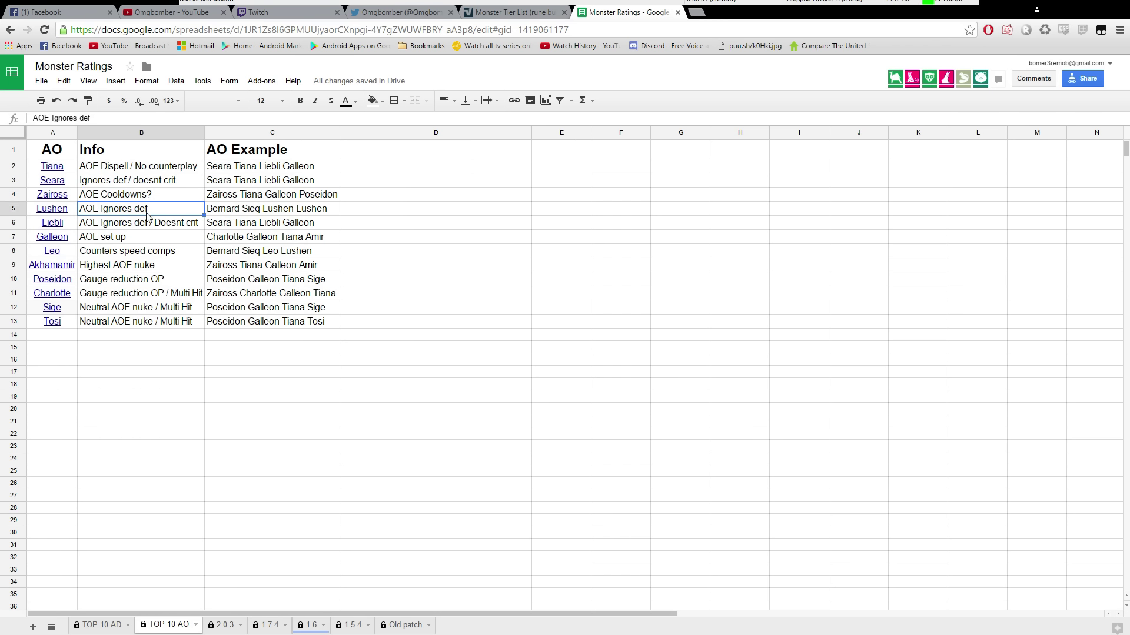
left_click(162, 183)
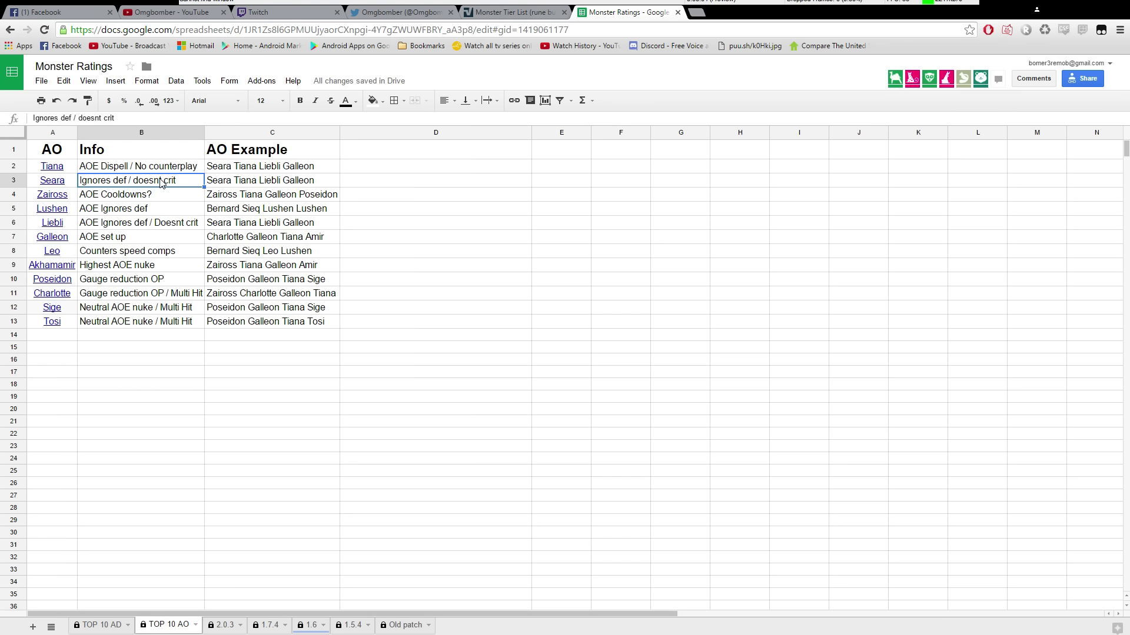
left_click(134, 212)
left_click(132, 224)
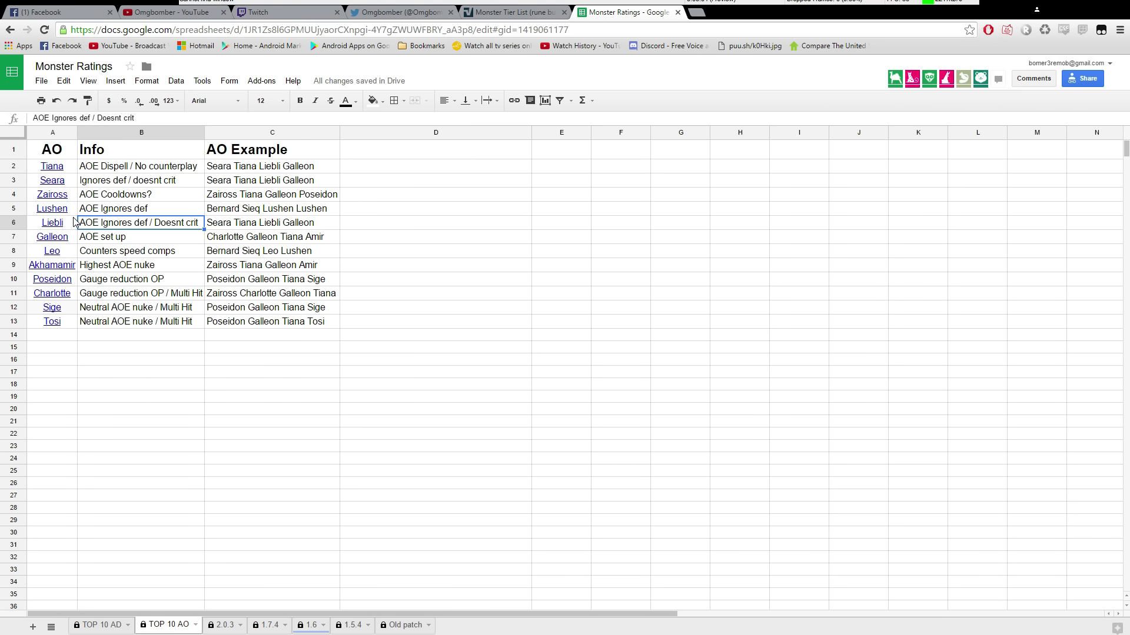
- Compare the Info entries of Seara and Liebli about ignoring defence without critical hits
left_click(169, 182)
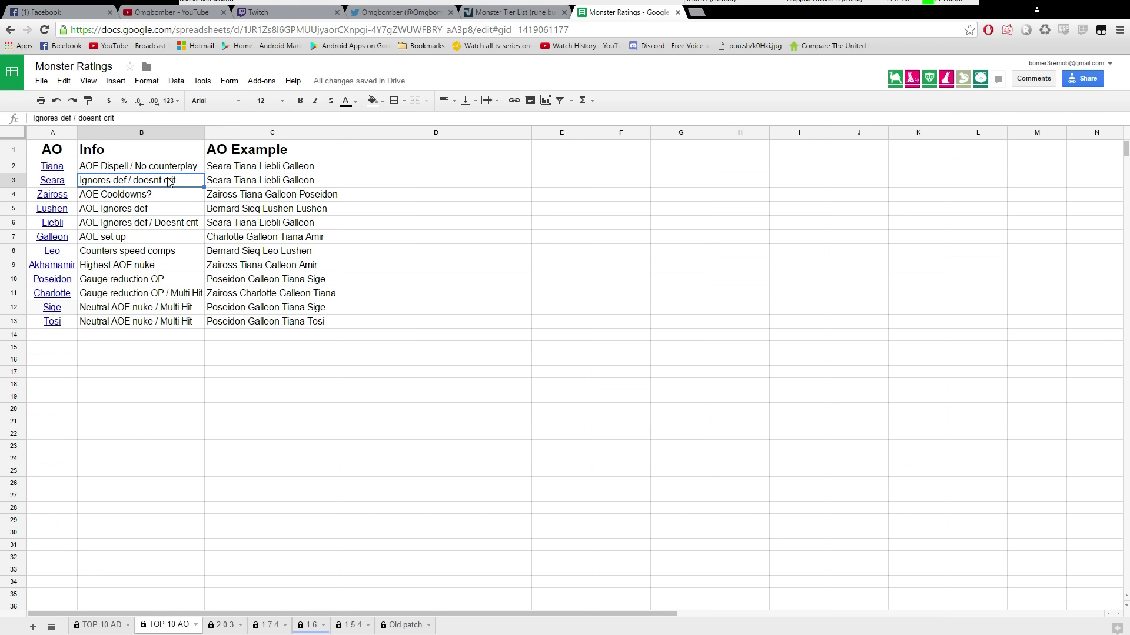
left_click(143, 223)
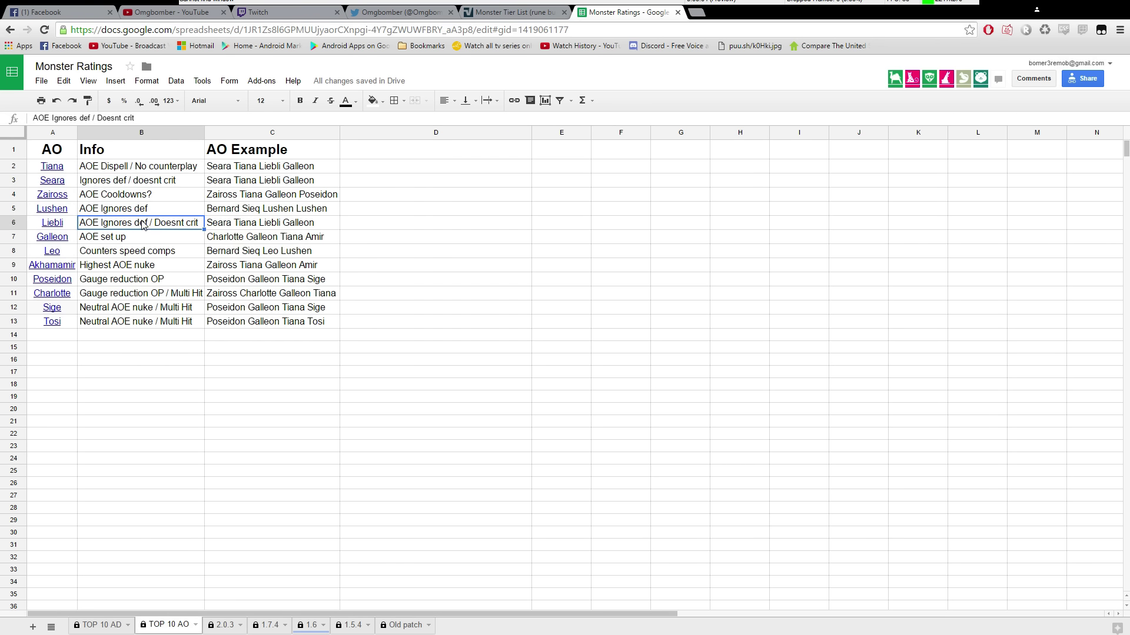
left_click(160, 184)
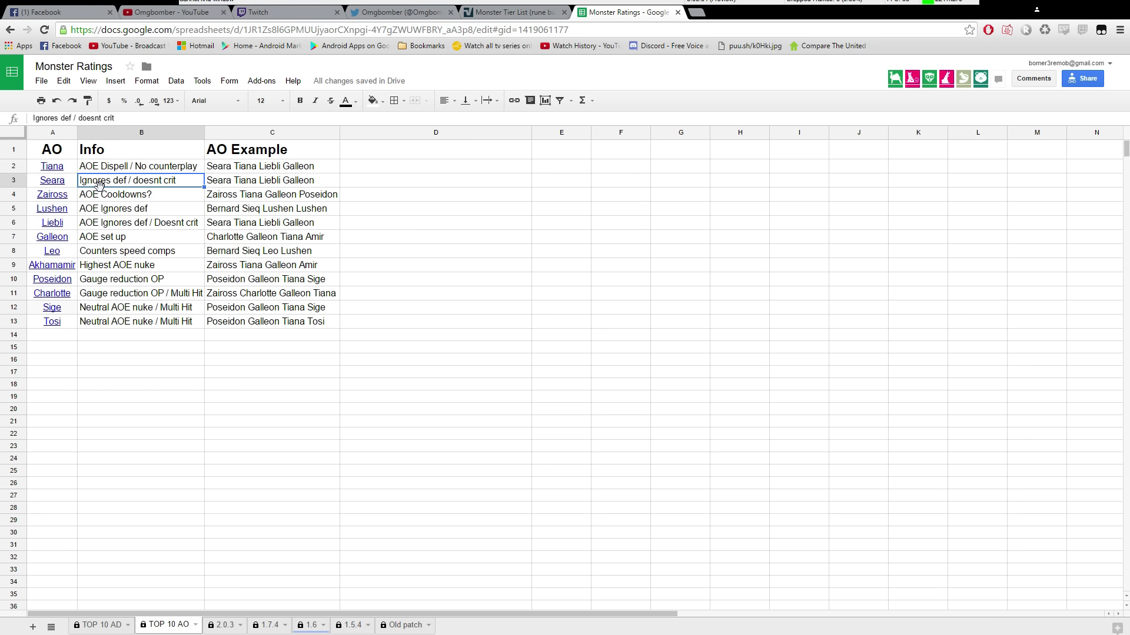
left_click(145, 224)
- Check Zaiross's Info entry on AOE cooldowns and compare Lushen's entry with Tiana's AOE dispel entry
left_click(136, 197)
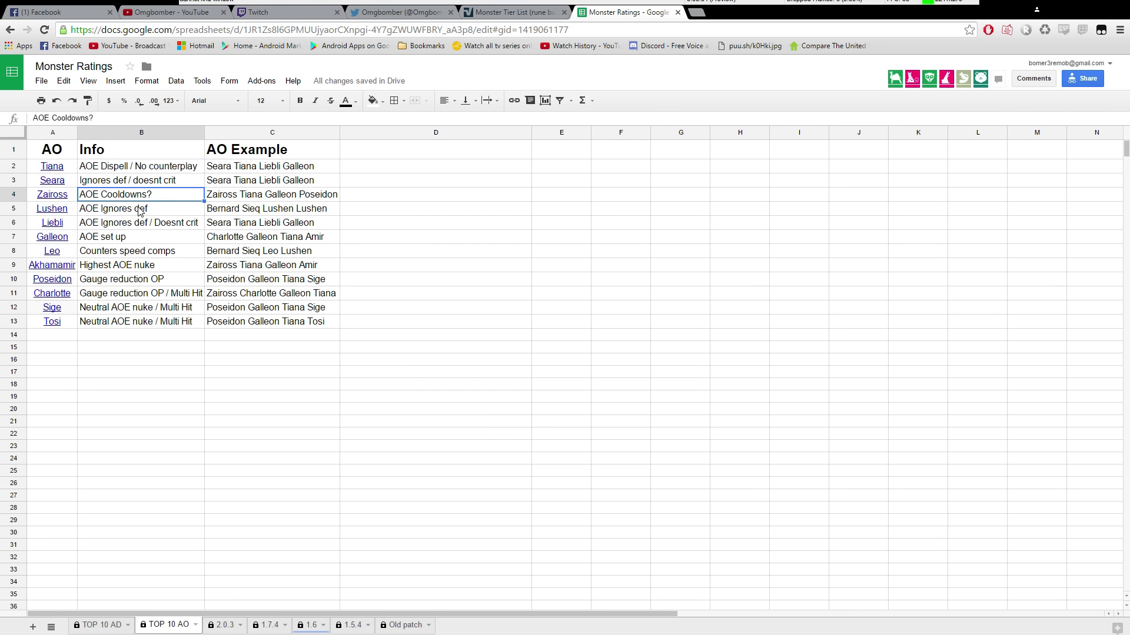
left_click(140, 211)
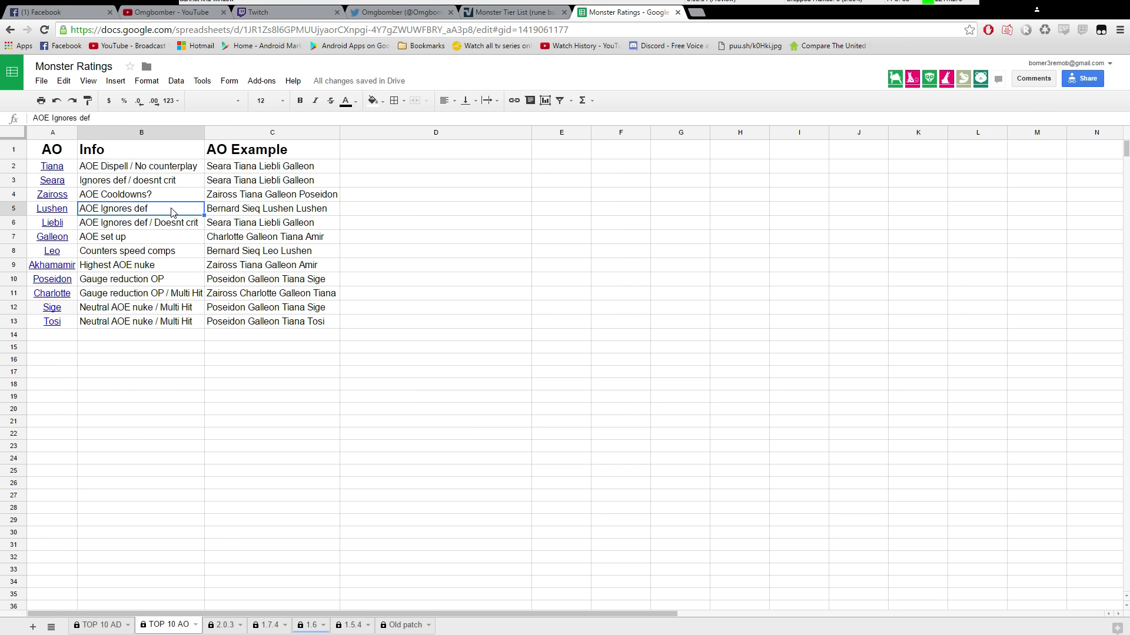
left_click(169, 171)
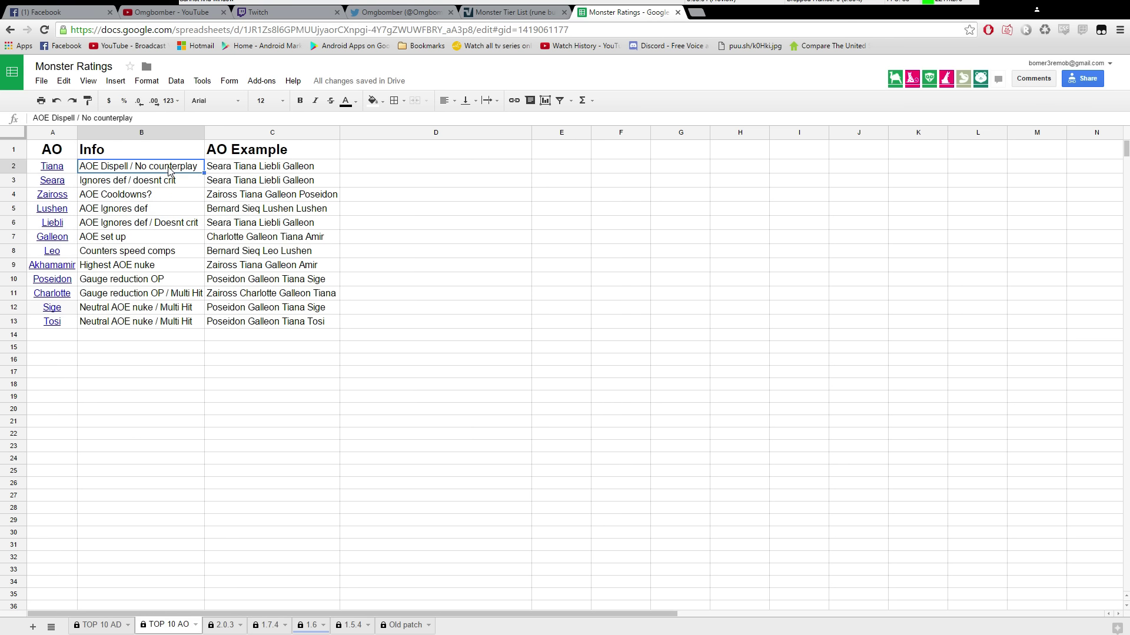
left_click(137, 211)
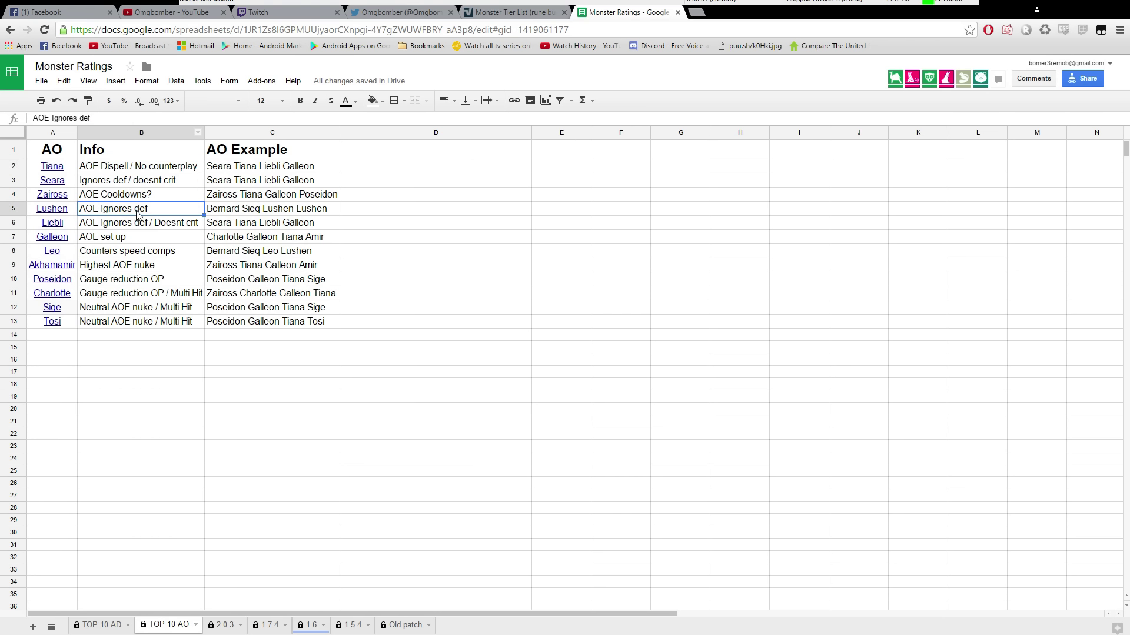
left_click(177, 167)
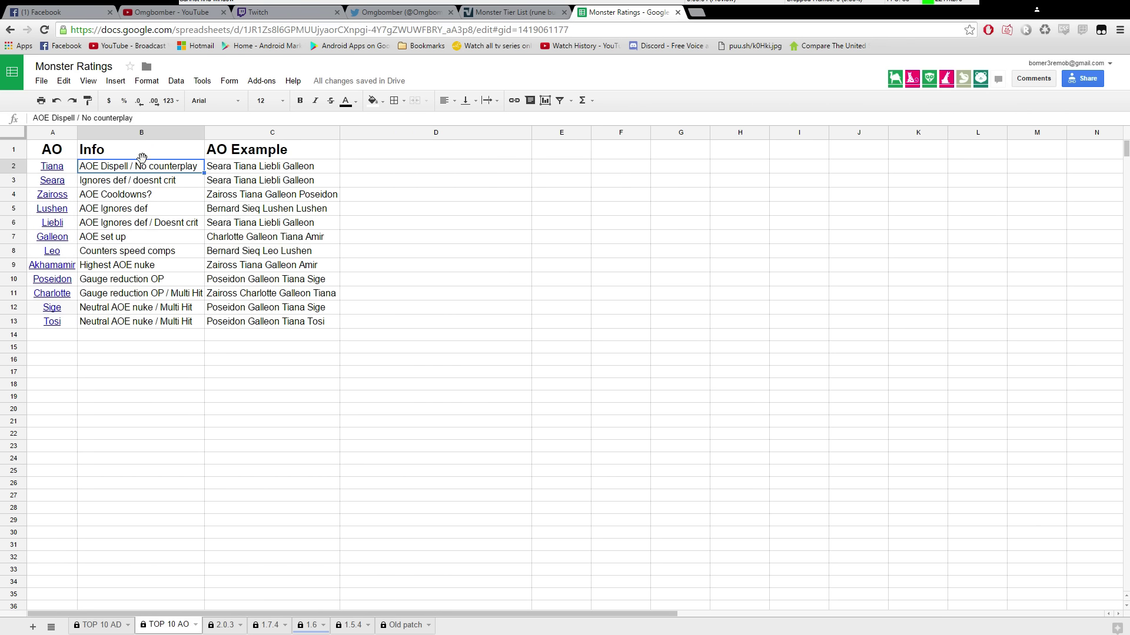
- Examine Galleon's AOE set up Info entry alongside the entries of Liebli and Tiana
left_click(95, 241)
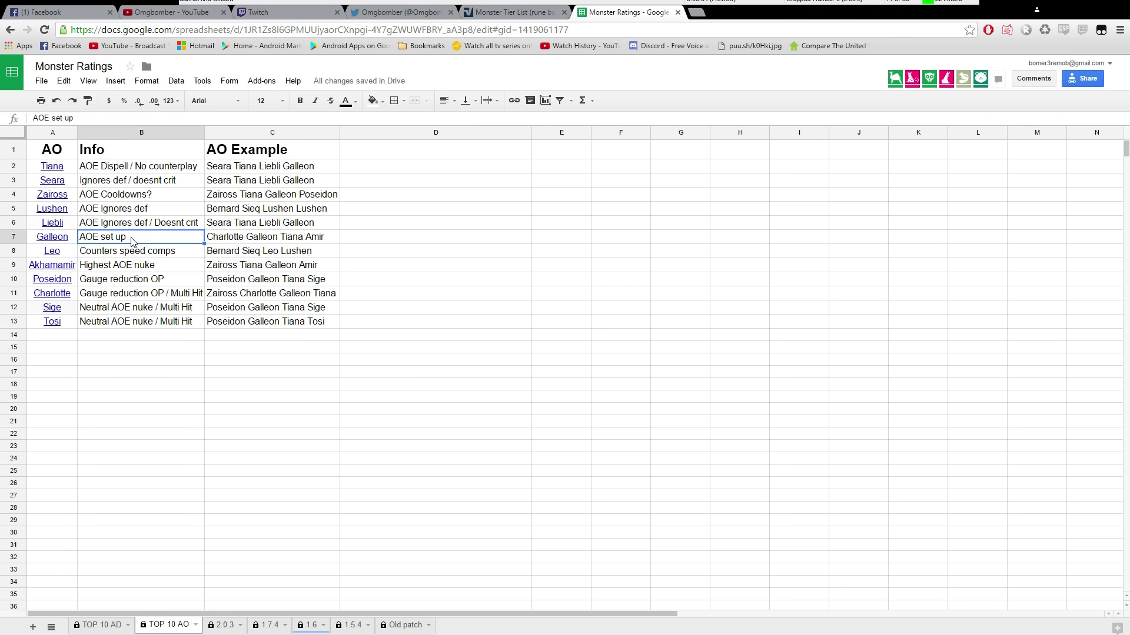
double_click(132, 238)
left_click(143, 237)
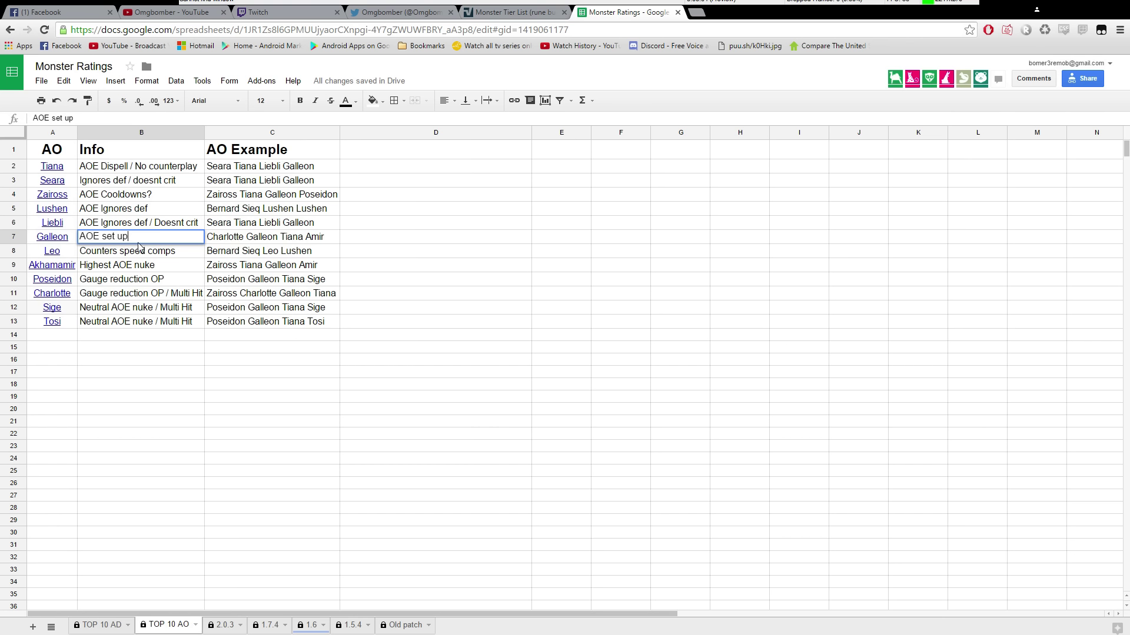
left_click(180, 226)
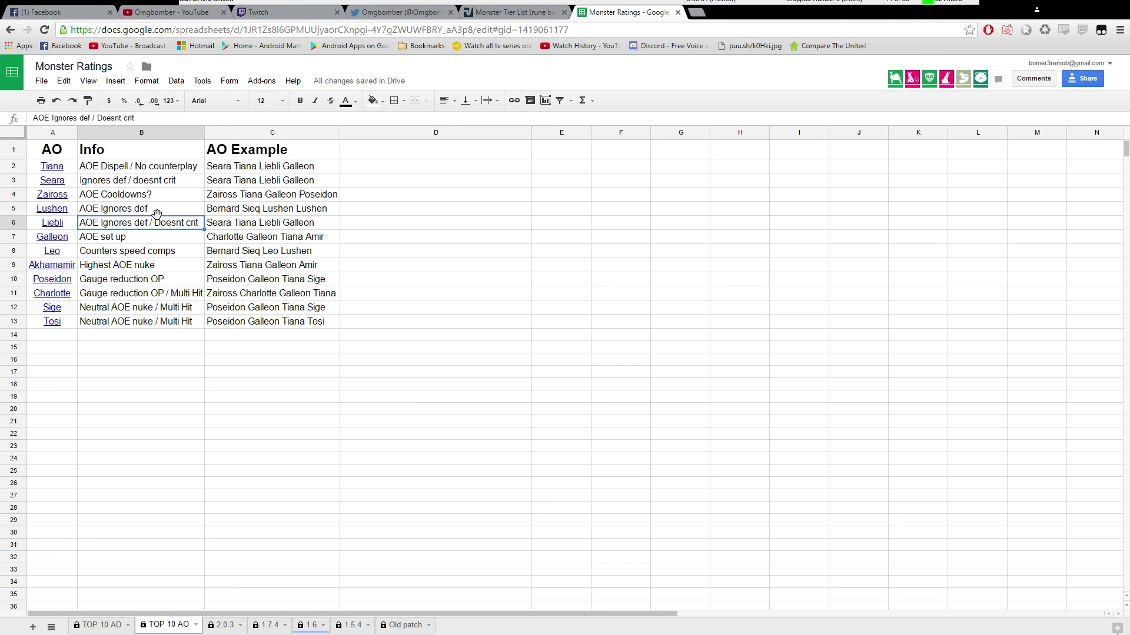
left_click(140, 238)
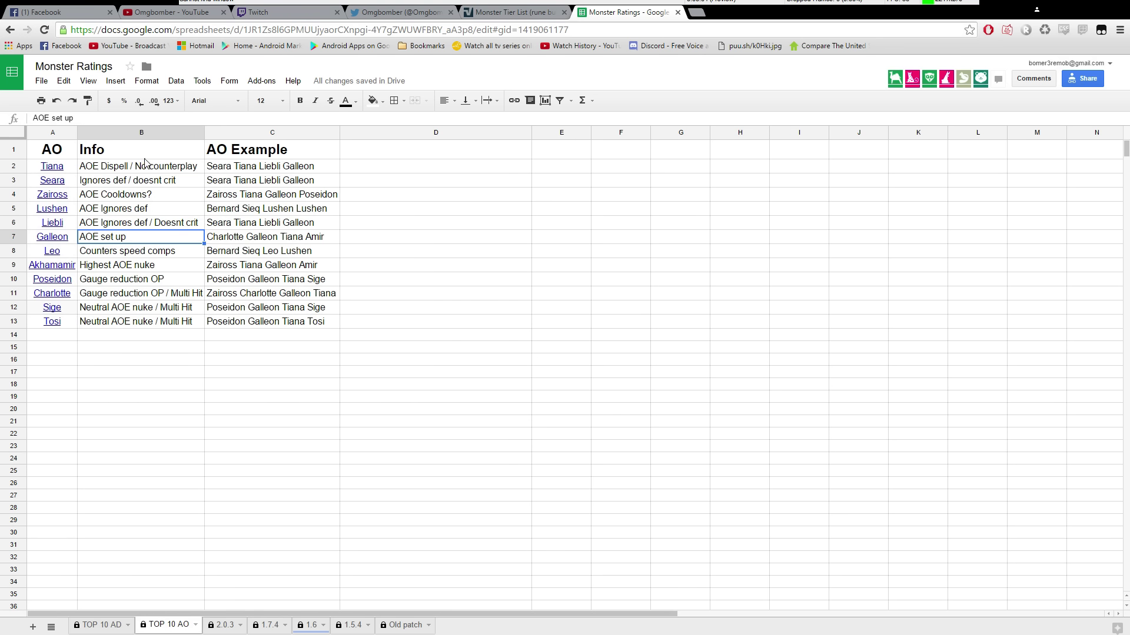
left_click(147, 167)
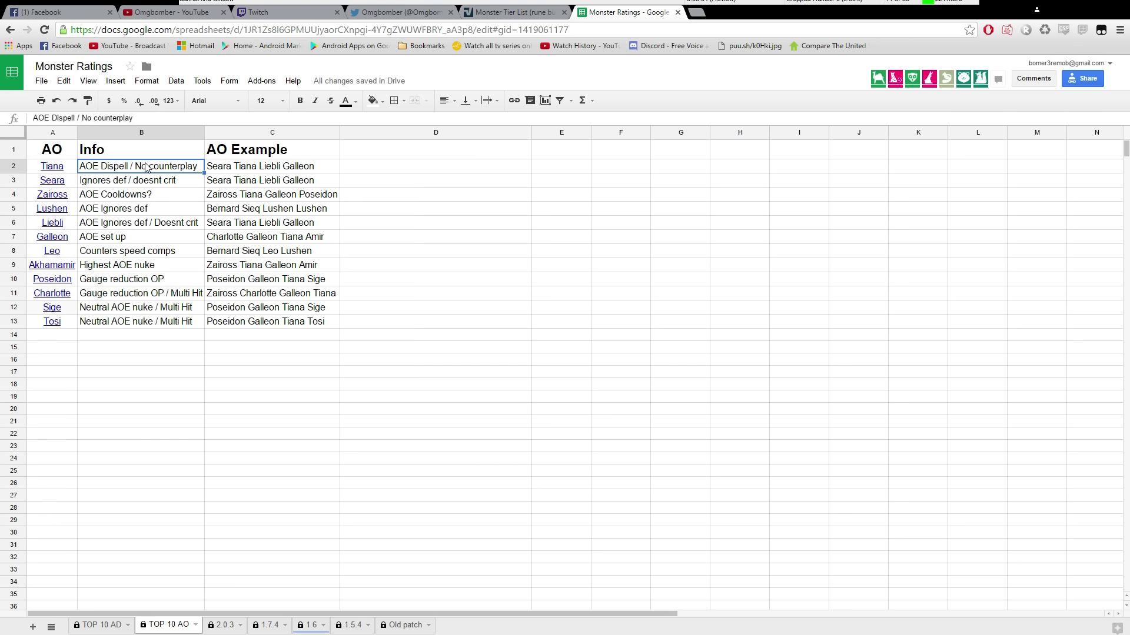
left_click(105, 238)
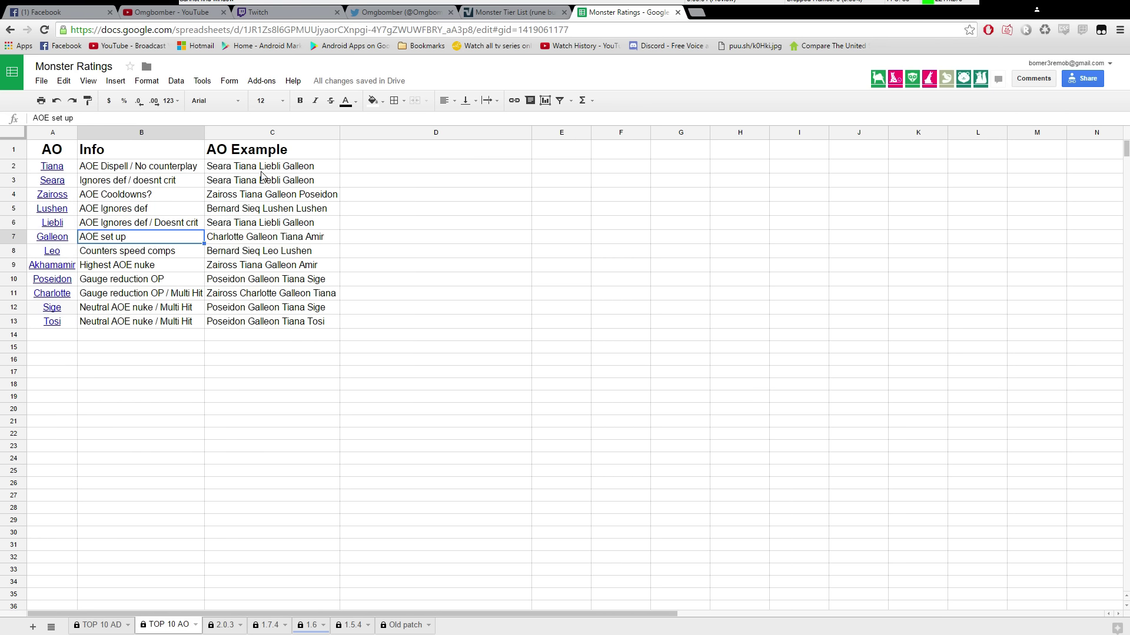
- Review Leo's Info entry on countering speed comps and compare Leo's AO example team with those of Tiana and Akhamamir
left_click(181, 251)
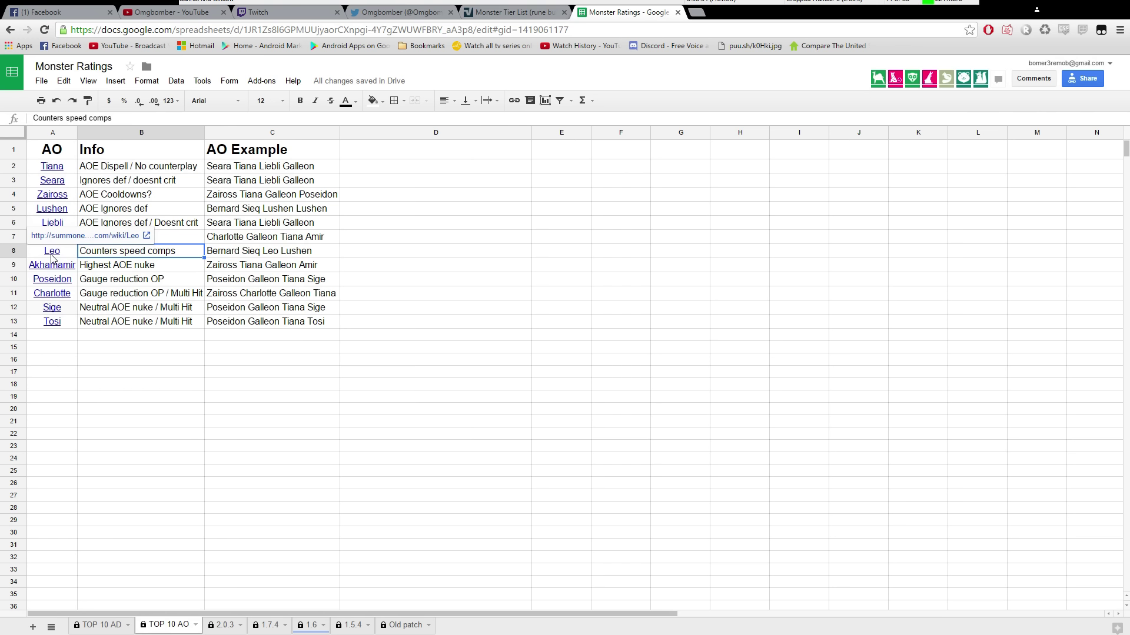
left_click(243, 256)
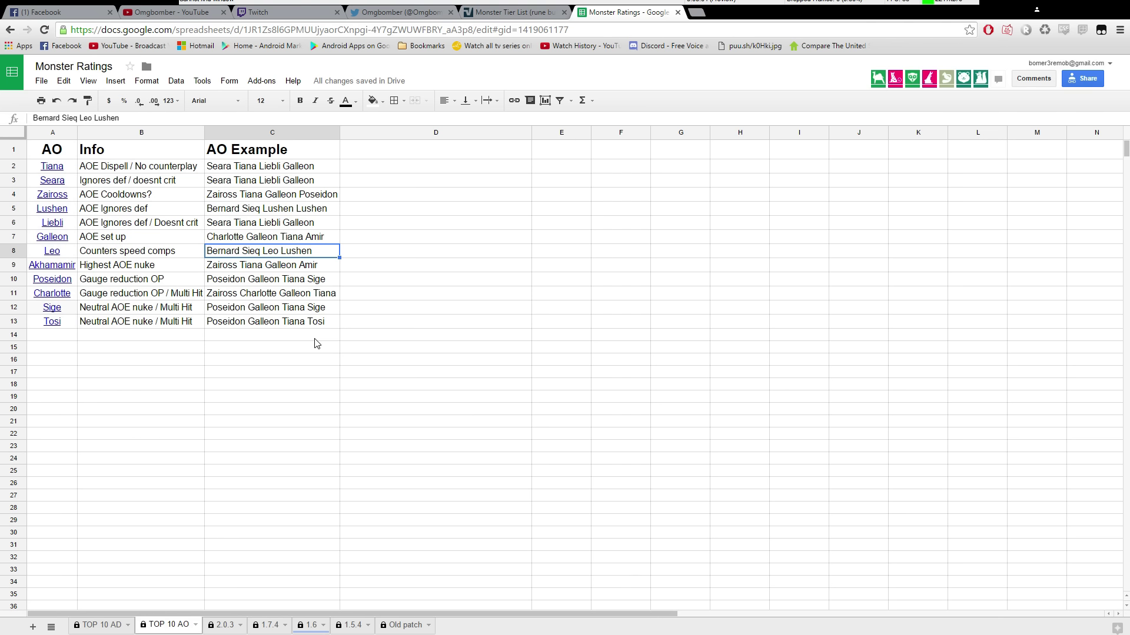
left_click(229, 170)
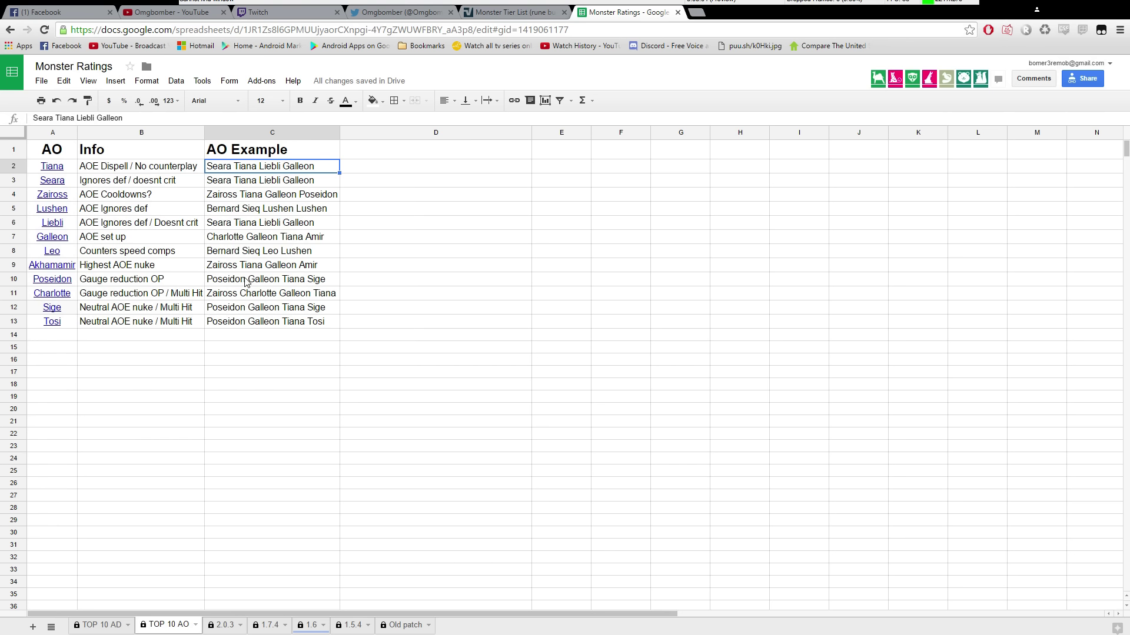
left_click(246, 253)
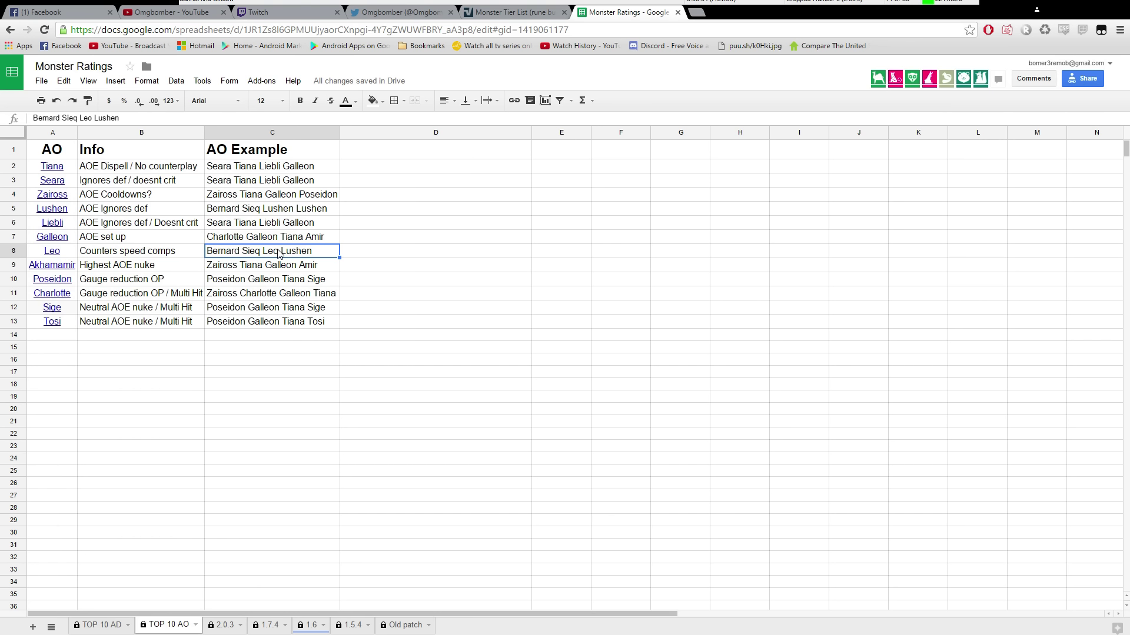
left_click(256, 269)
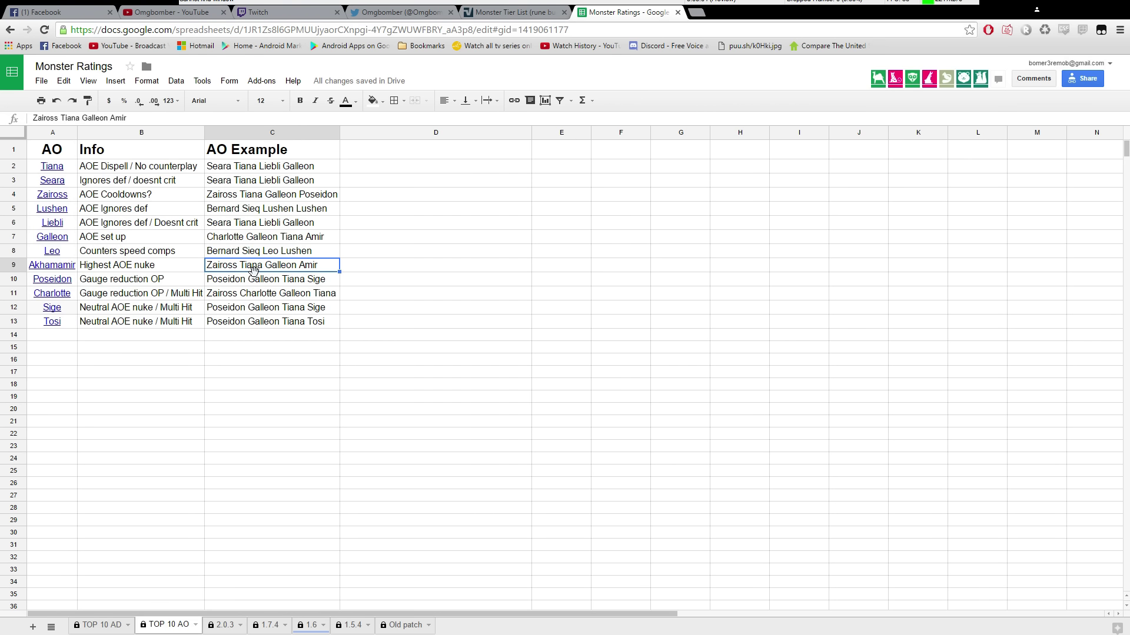
left_click(265, 336)
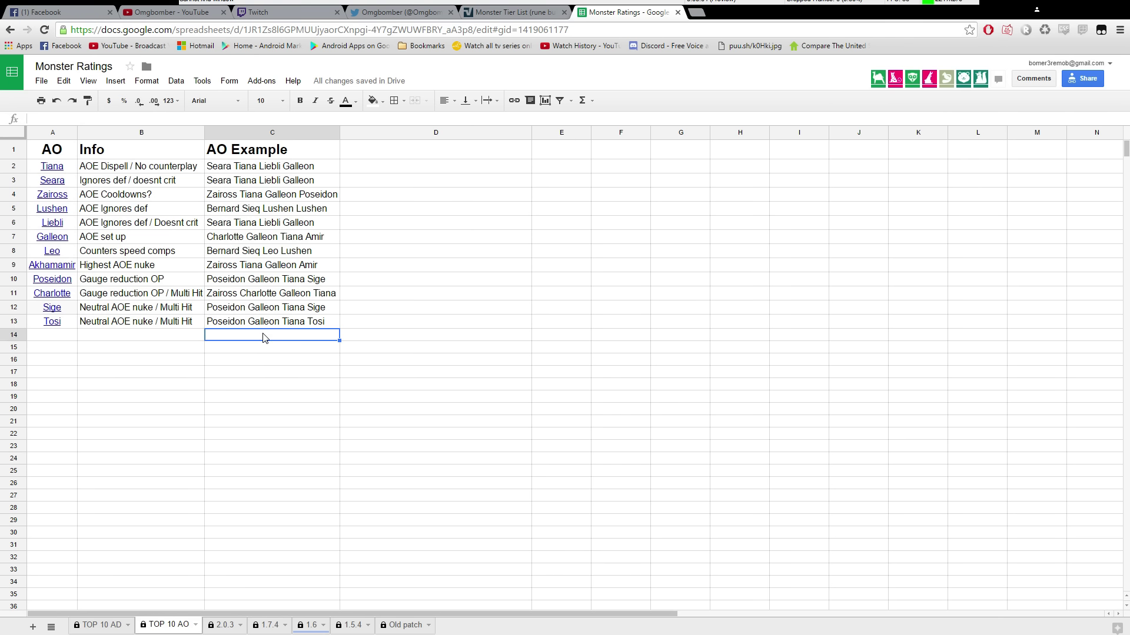